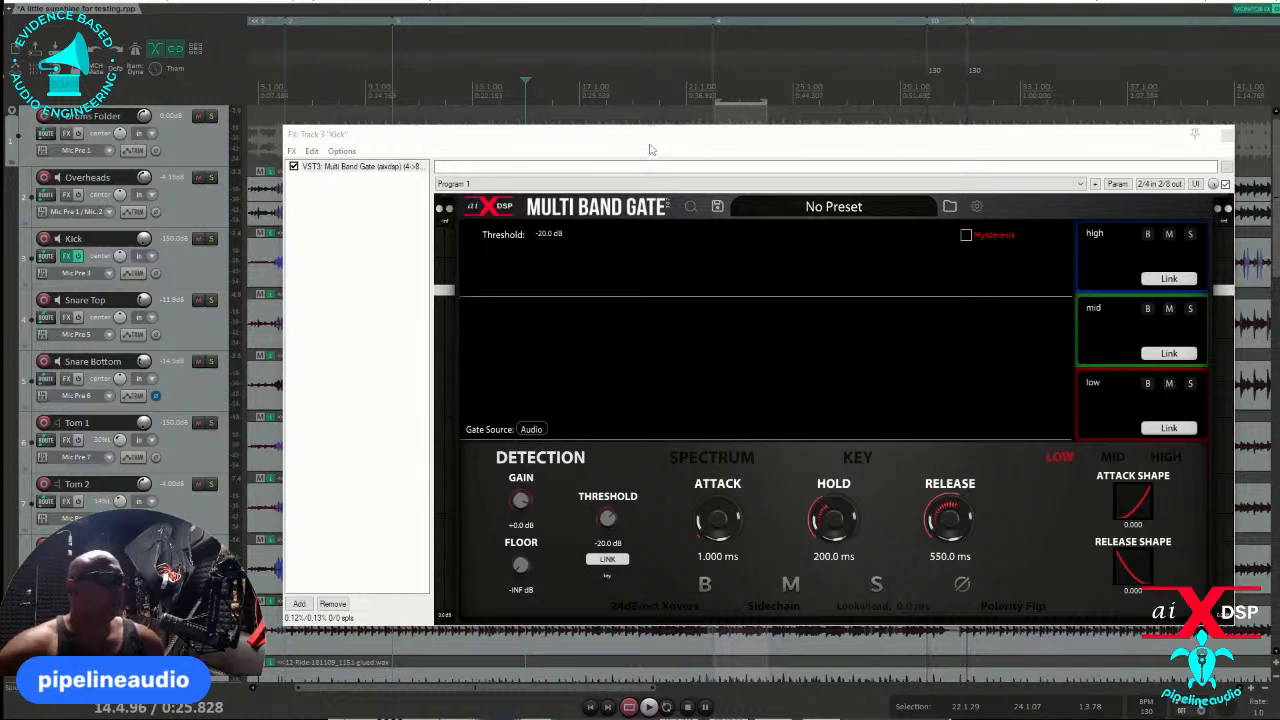
# - Enlarge the Multi Band Gate plugin interface by choosing a display scale above 100%
pyautogui.moveTo(495, 141); pyautogui.dragTo(267, 49)
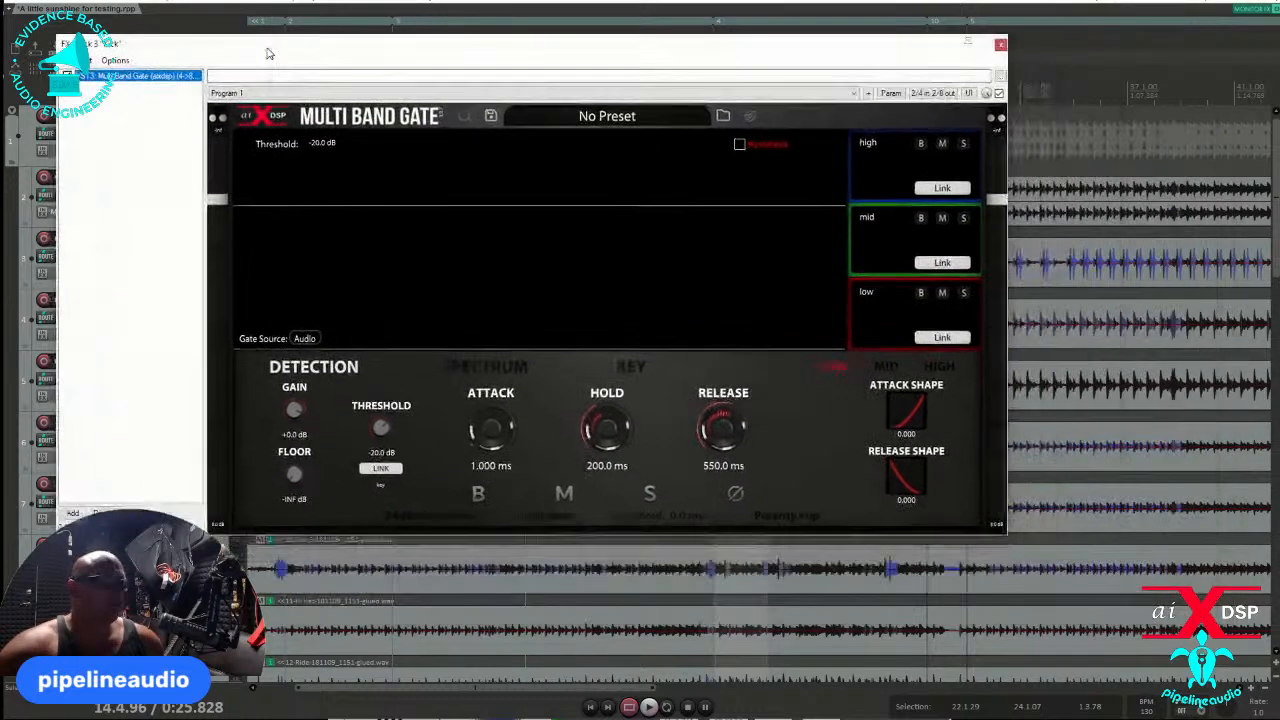
pyautogui.click(464, 116)
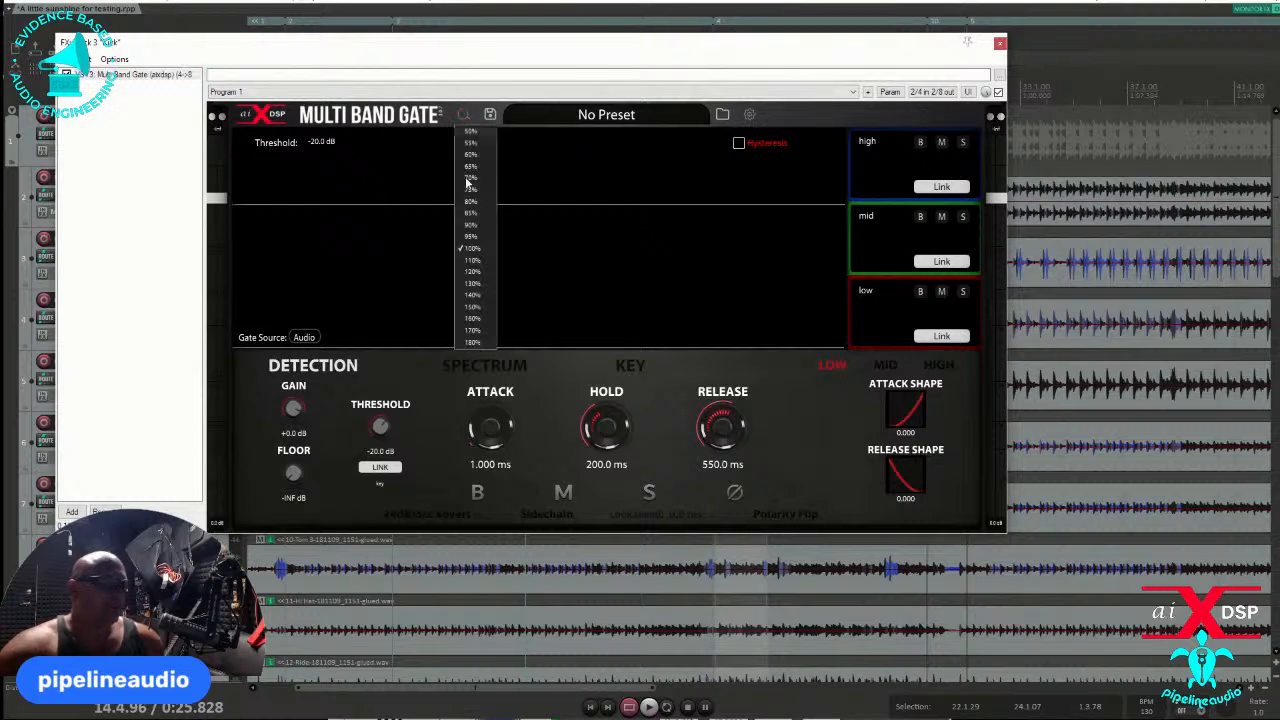
pyautogui.click(471, 270)
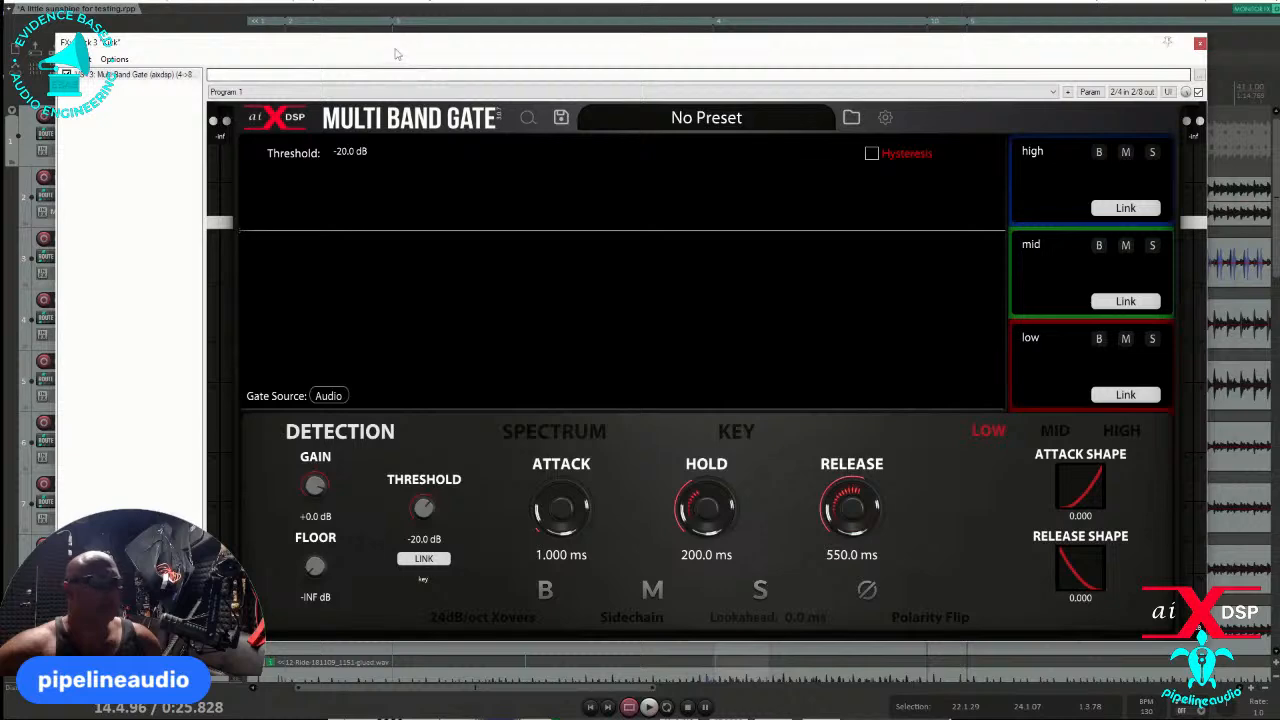
# - Select the later kick section from about 47.2.03 to 55.1.50 in the timeline and enable repeat playback
pyautogui.moveTo(395, 53); pyautogui.dragTo(617, 103)
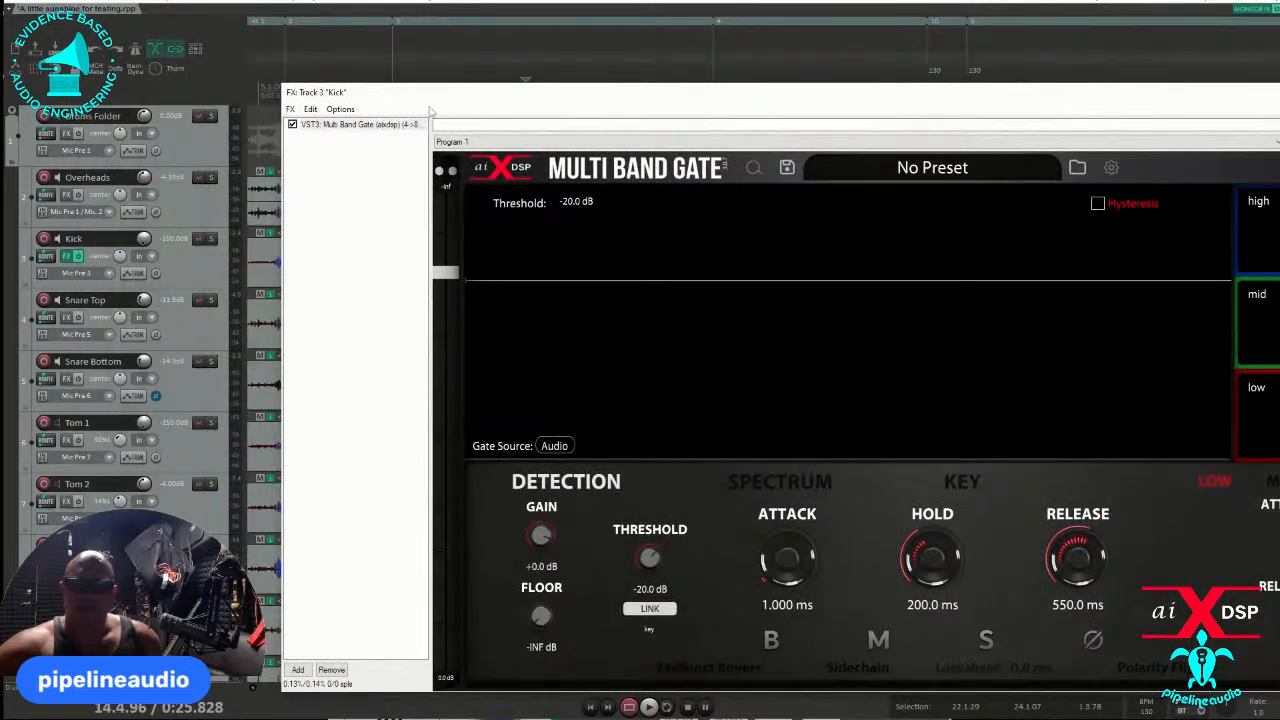
pyautogui.moveTo(471, 95); pyautogui.dragTo(530, 332)
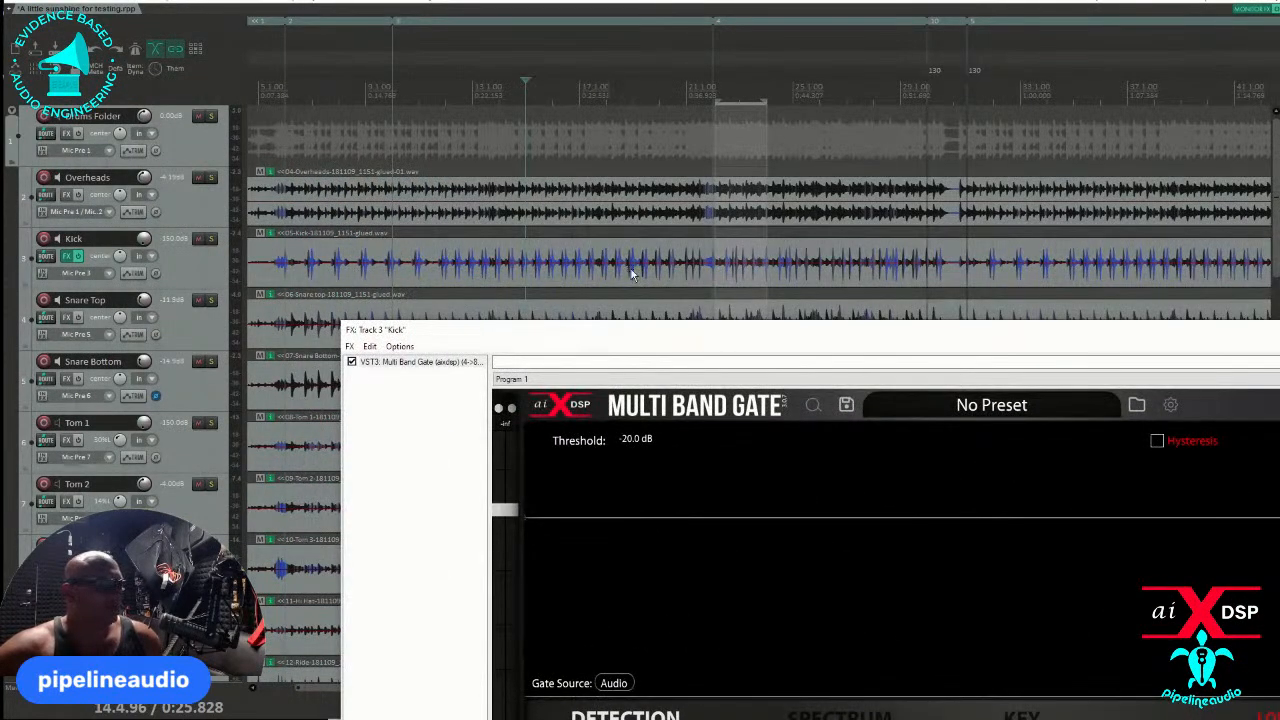
pyautogui.click(600, 281)
pyautogui.scroll(4, 590, 282)
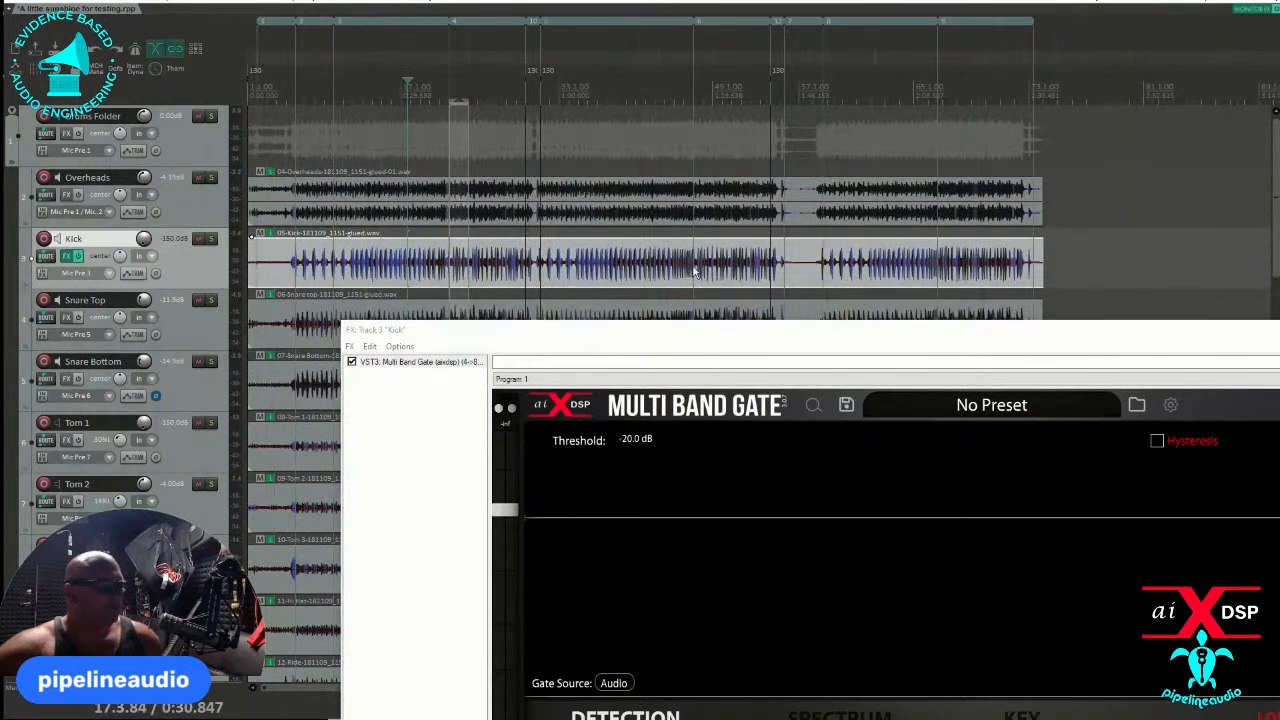
pyautogui.scroll(-3, 680, 272)
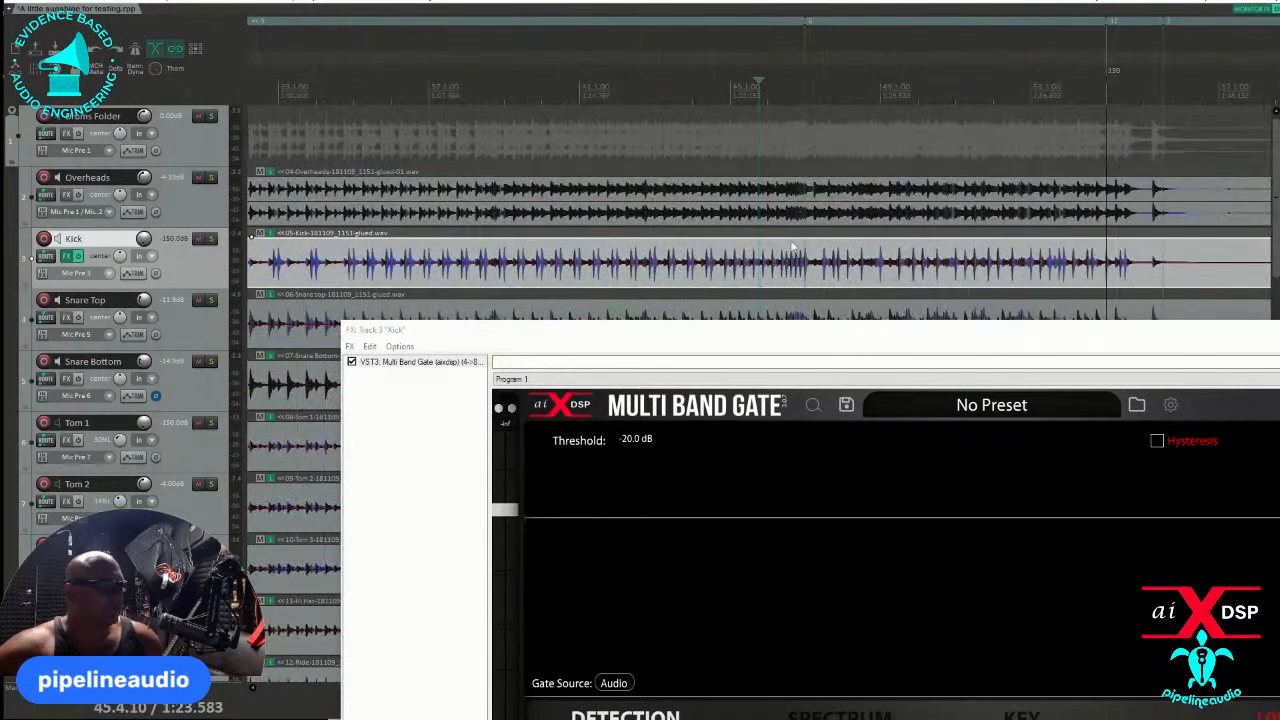
pyautogui.moveTo(813, 228); pyautogui.dragTo(1108, 244)
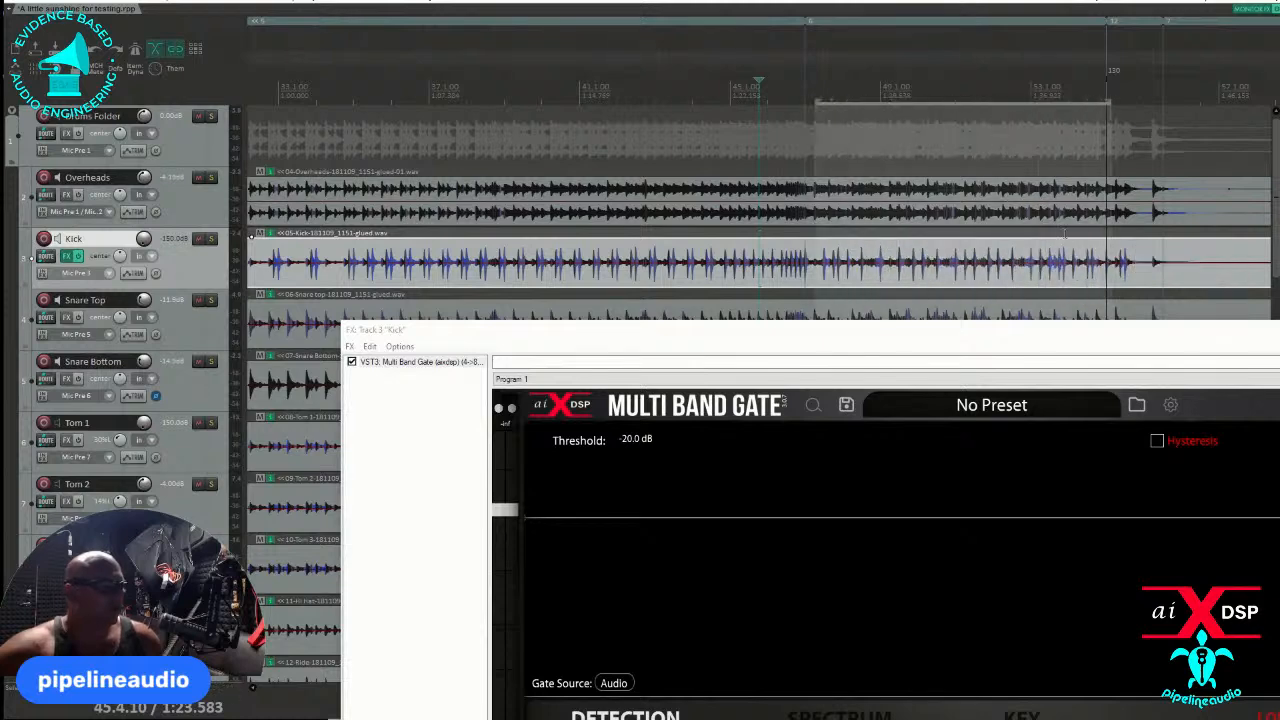
pyautogui.moveTo(505, 334); pyautogui.dragTo(406, 15)
pyautogui.click(667, 707)
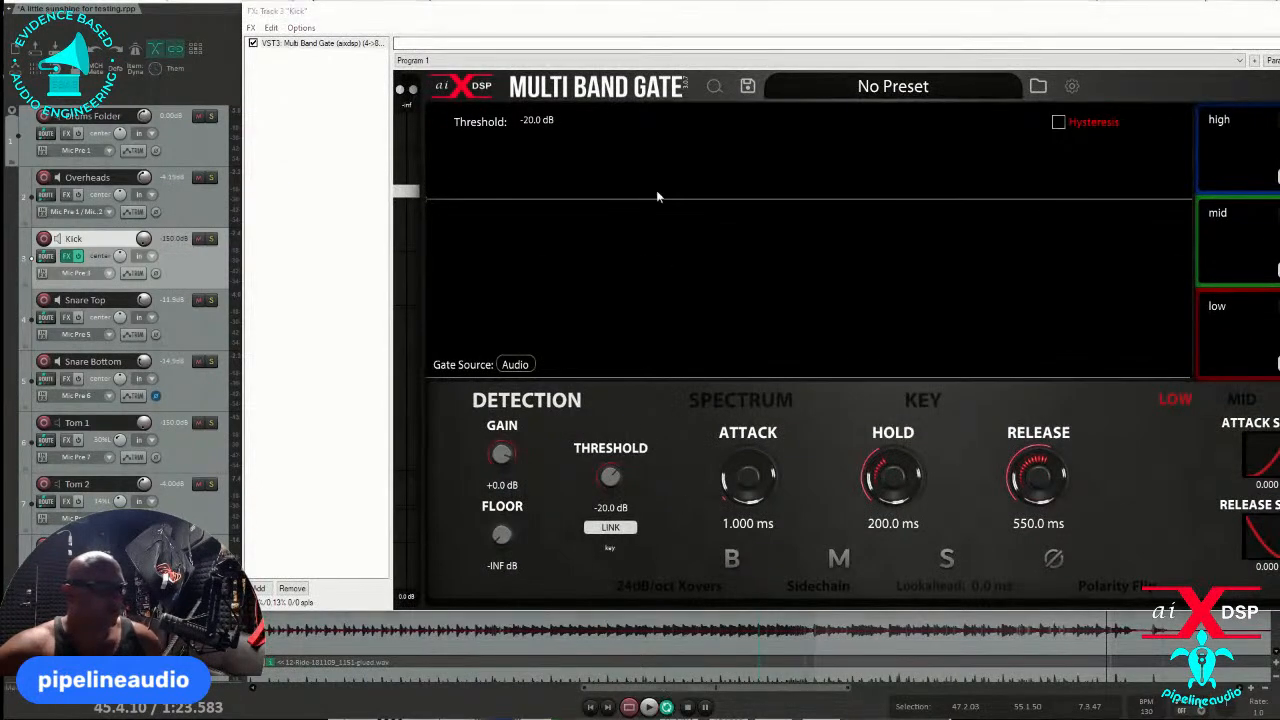
# - Play the looped section and examine the kick's gating in the plugin's detection graph and three band displays, ending with playback stopped
pyautogui.moveTo(728, 18); pyautogui.dragTo(495, 276)
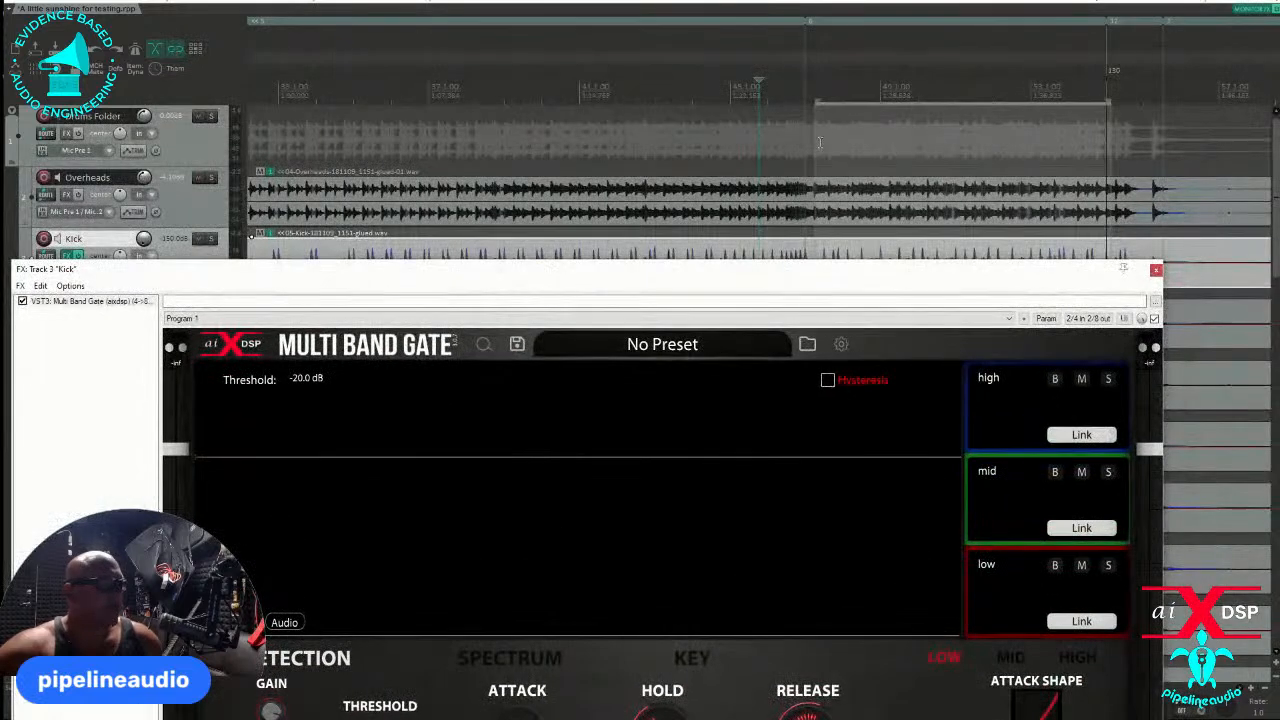
pyautogui.press('space')
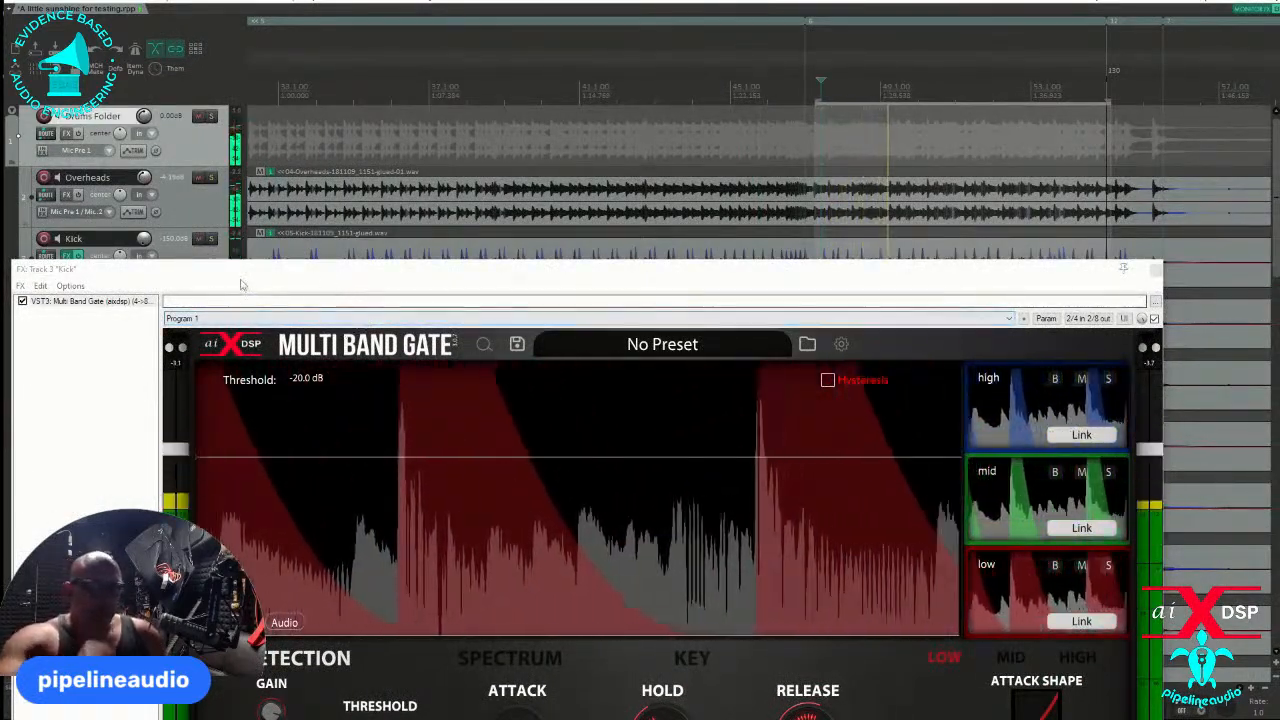
pyautogui.moveTo(250, 276); pyautogui.dragTo(355, 321)
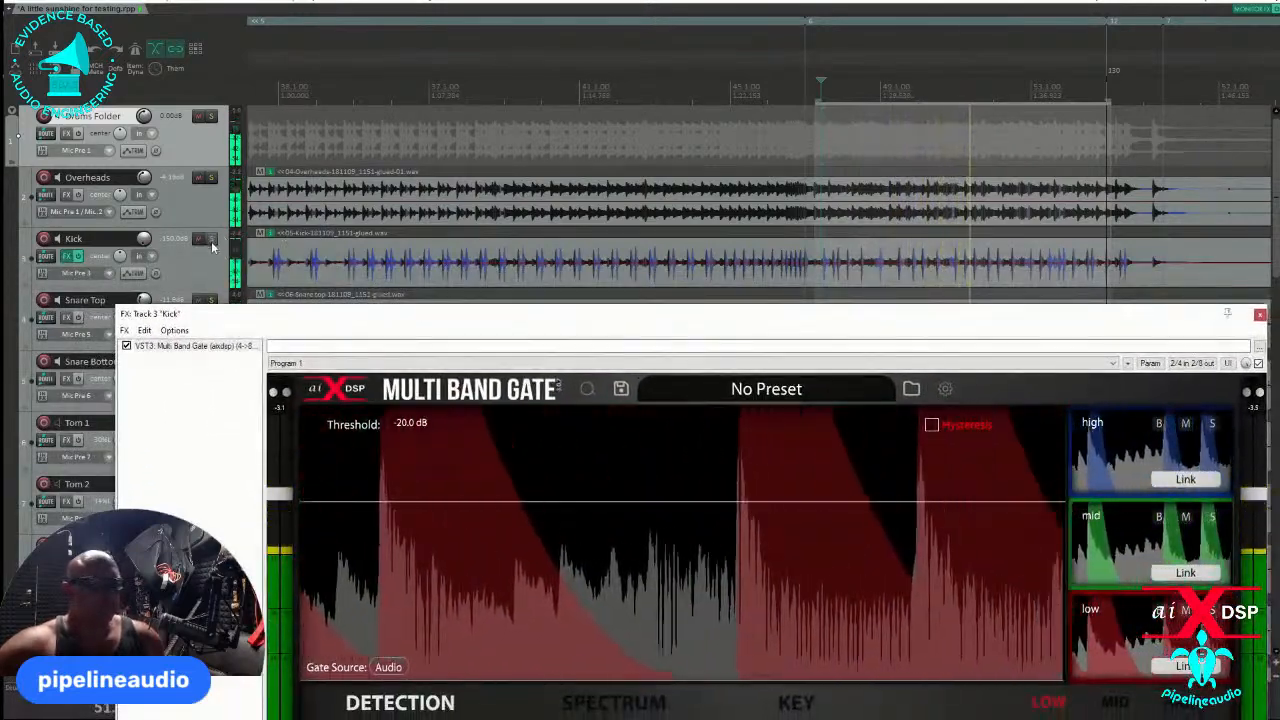
pyautogui.moveTo(402, 327); pyautogui.dragTo(297, 76)
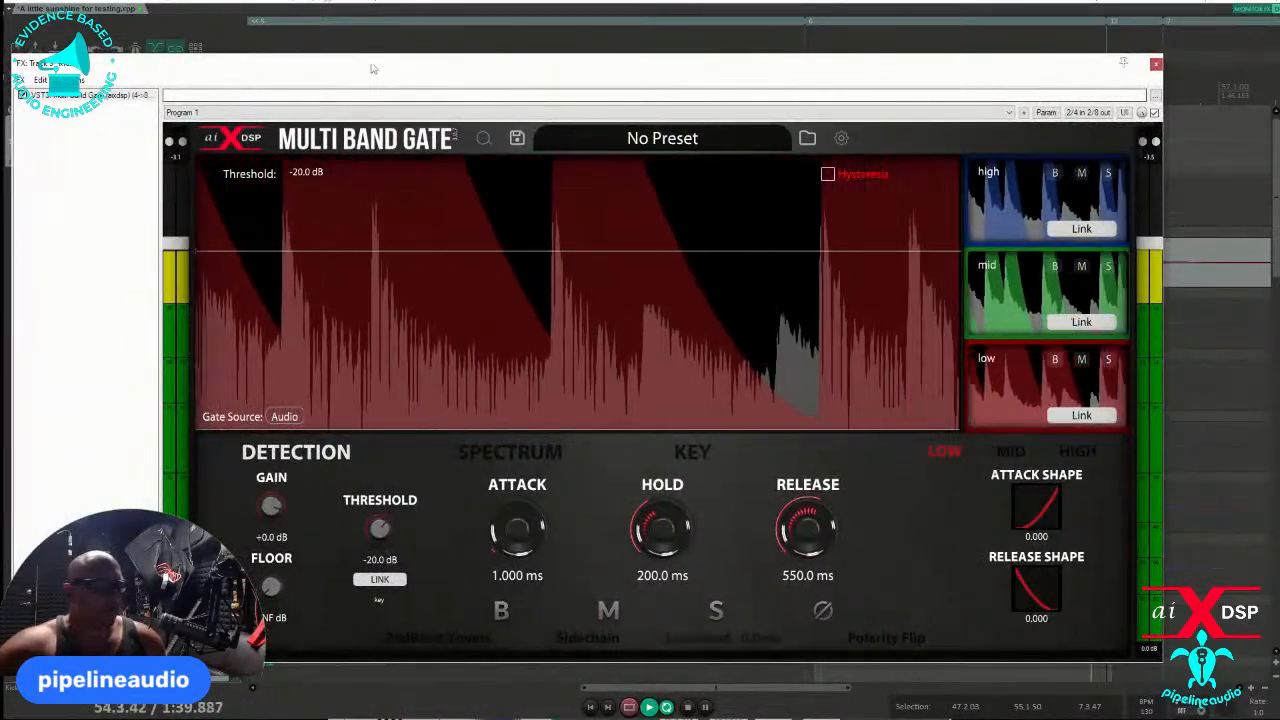
pyautogui.moveTo(370, 68)
pyautogui.mouseDown()
pyautogui.moveTo(675, 100)
pyautogui.moveTo(347, 66)
pyautogui.mouseUp()
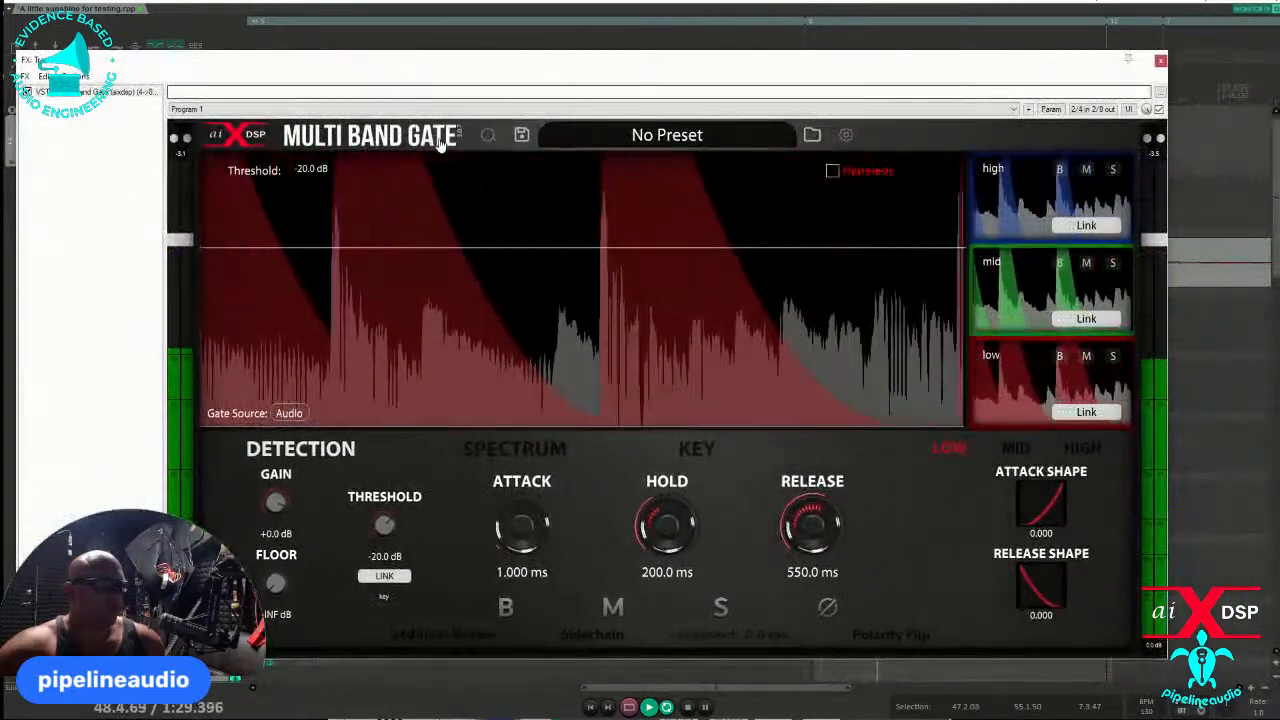
pyautogui.press('space')
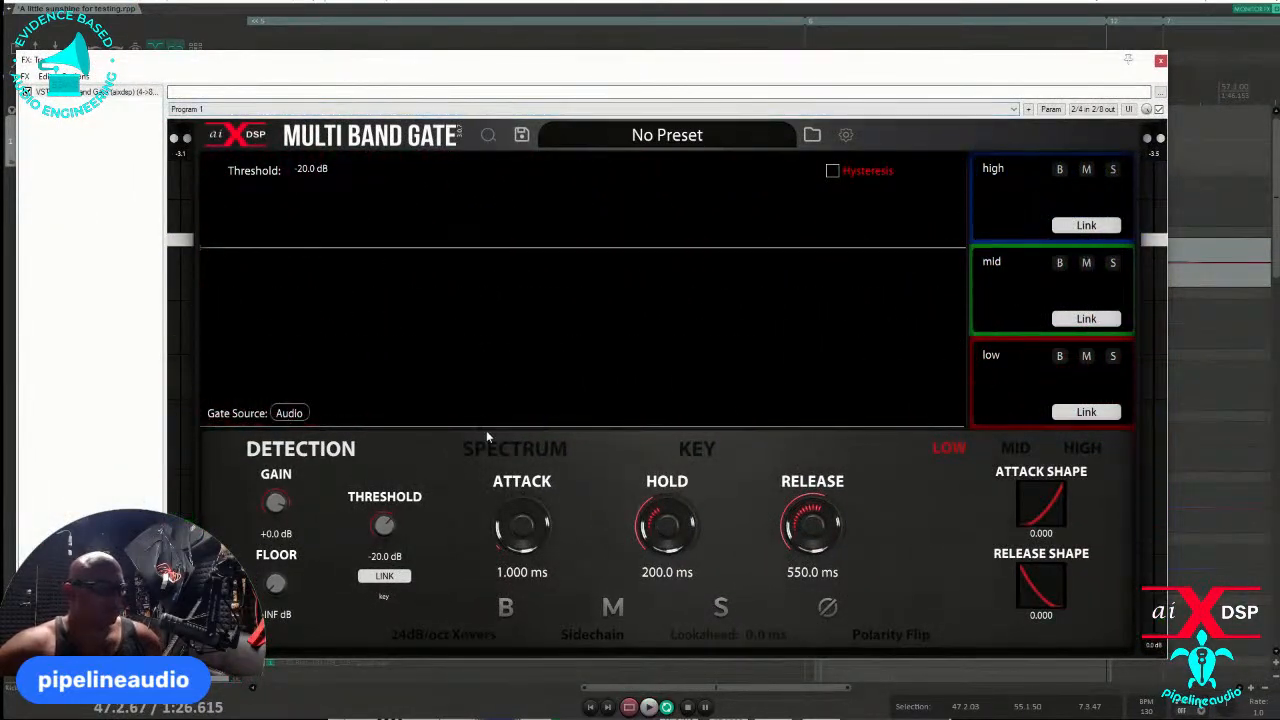
# - Look through the gate's Spectrum, Key and Detection views
pyautogui.click(550, 452)
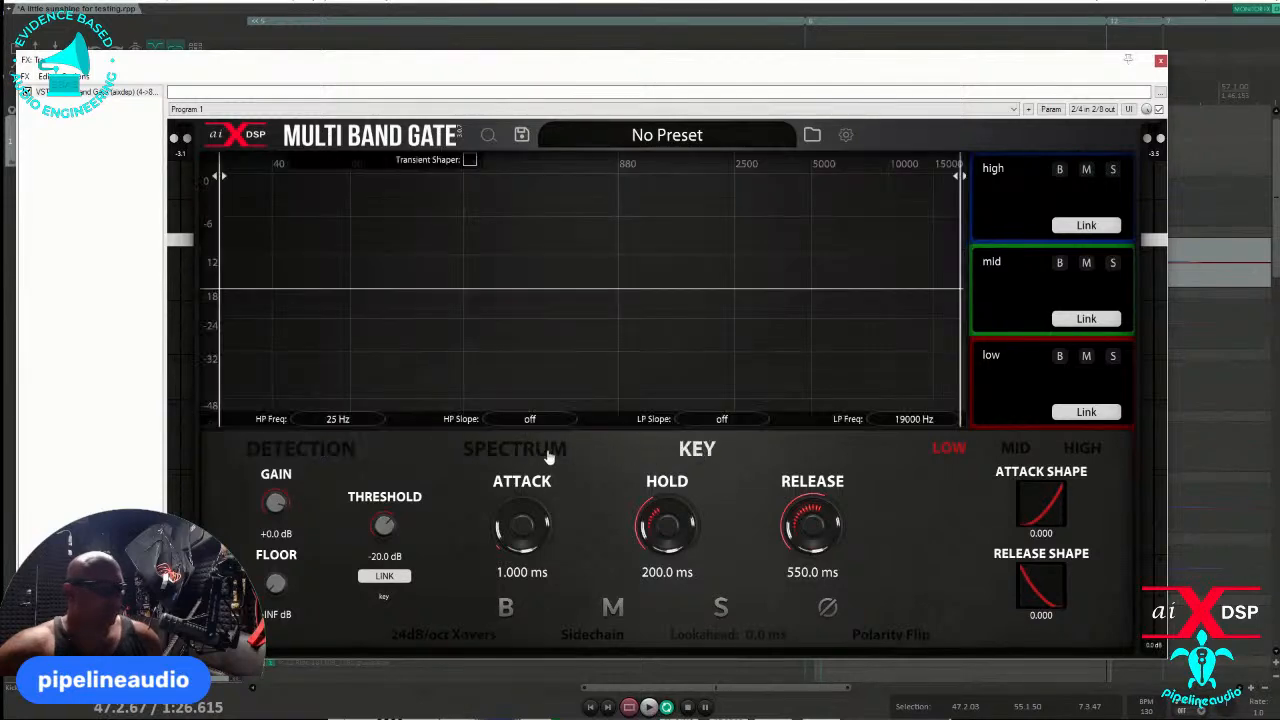
pyautogui.click(334, 450)
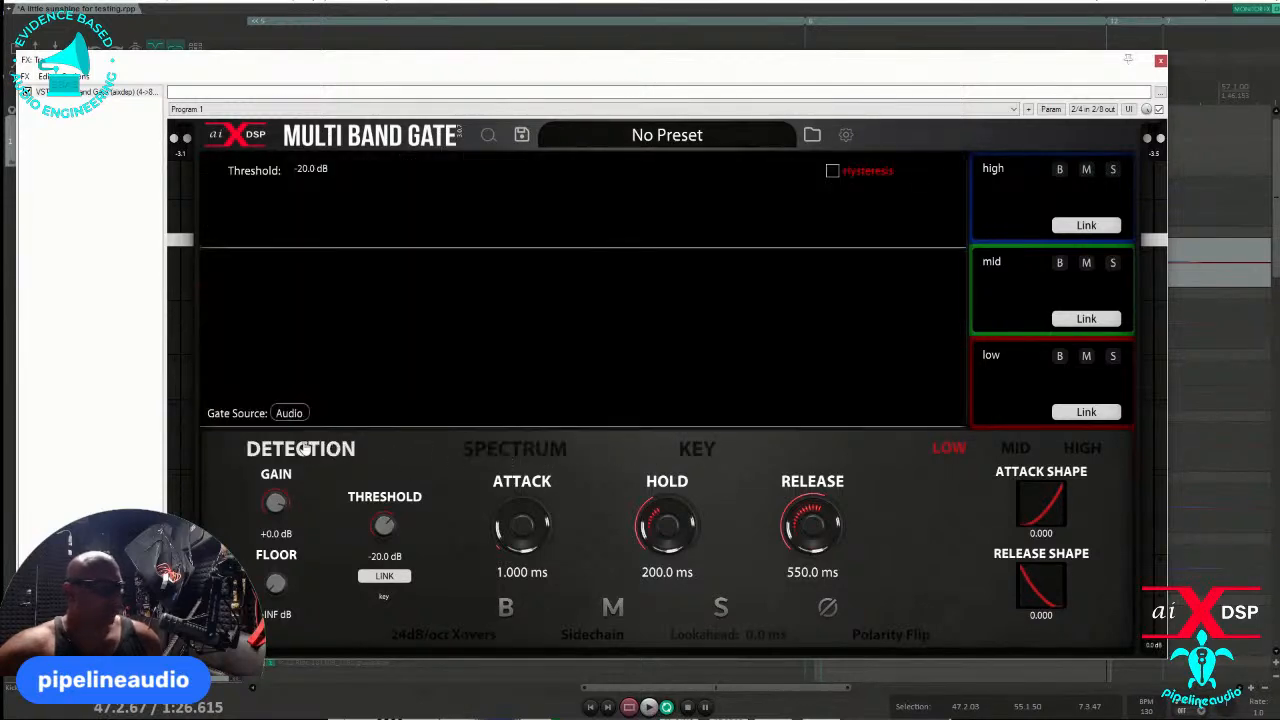
pyautogui.click(516, 458)
pyautogui.click(697, 455)
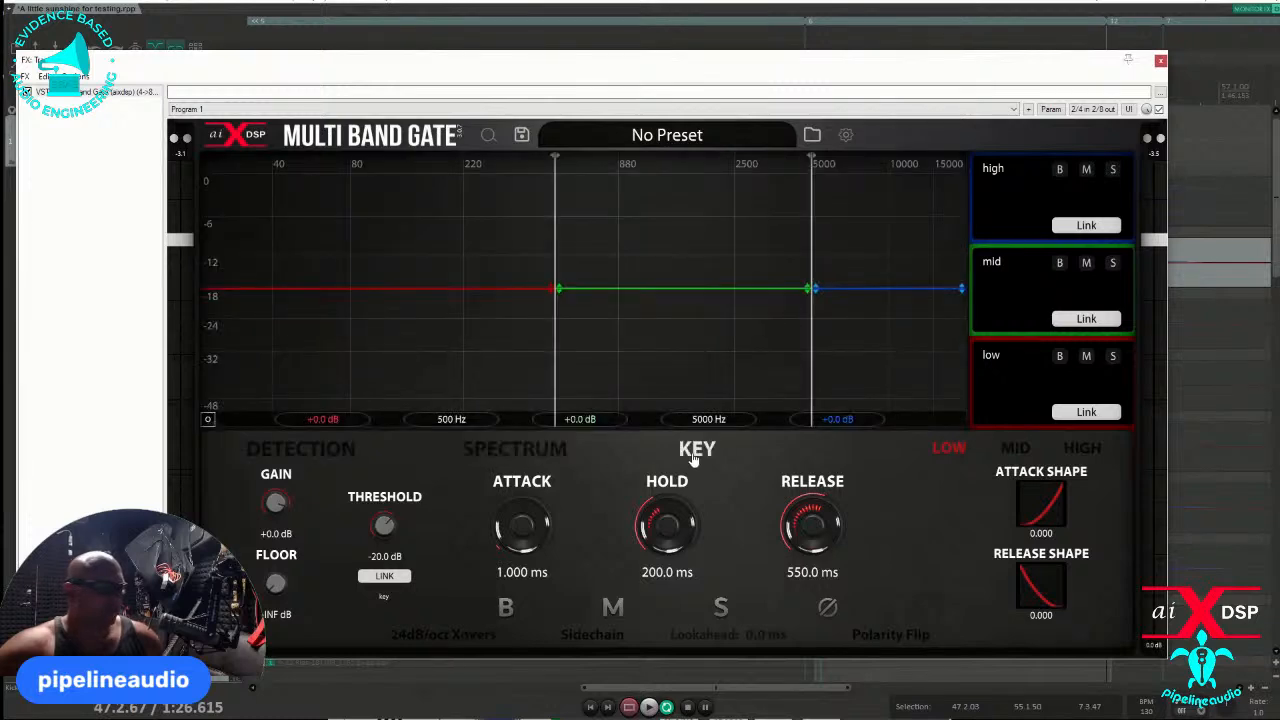
# - Raise the gate threshold to -17.9 dB on the detection graph
pyautogui.click(328, 451)
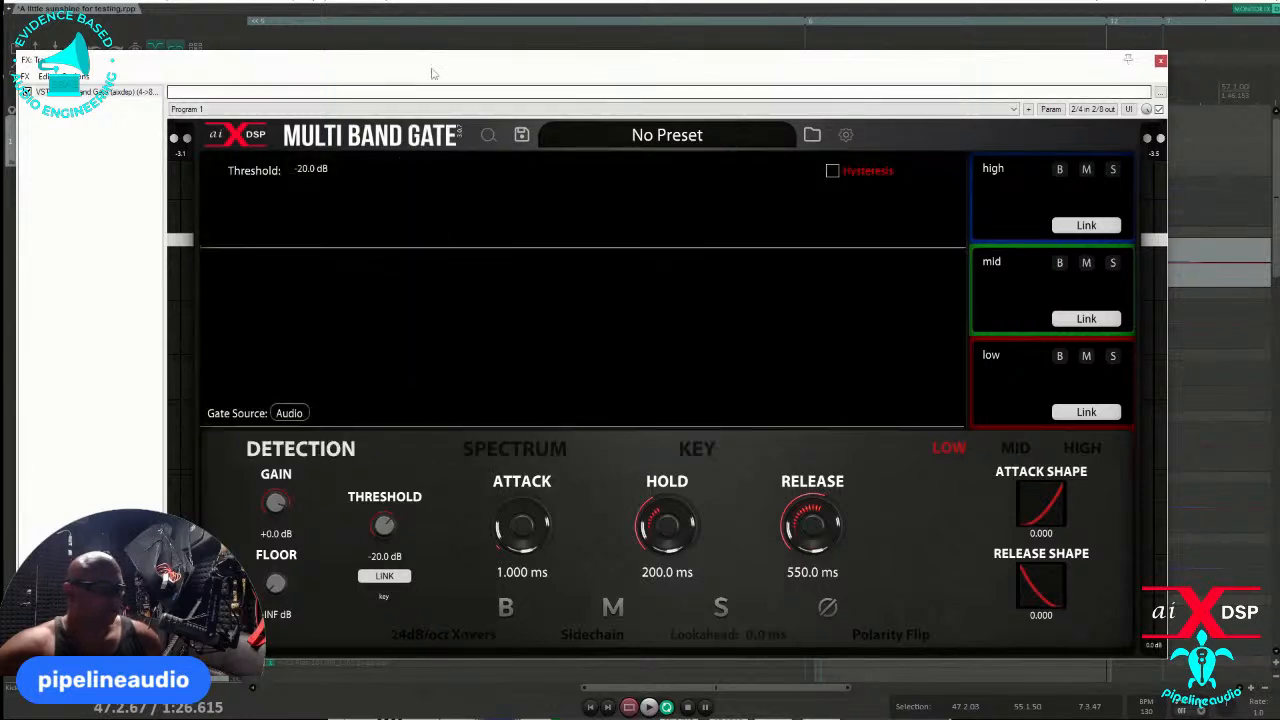
pyautogui.press('space')
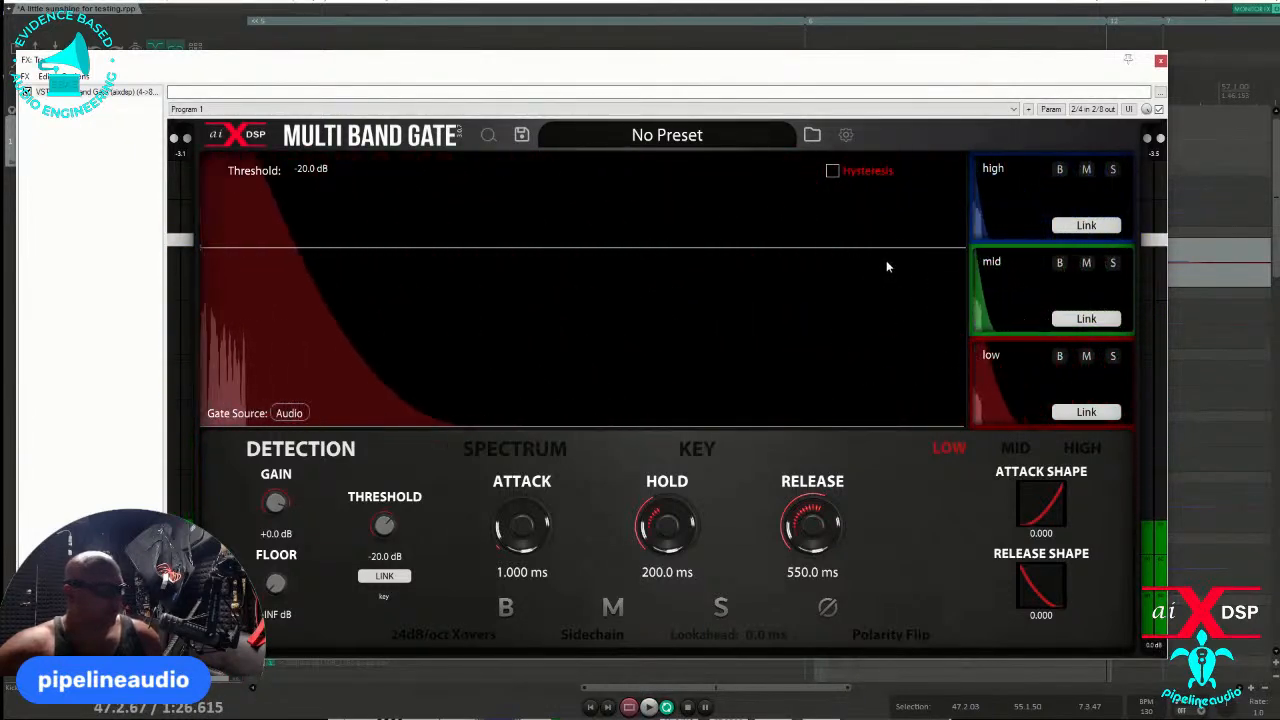
pyautogui.moveTo(609, 247)
pyautogui.mouseDown()
pyautogui.moveTo(623, 214)
pyautogui.moveTo(623, 263)
pyautogui.moveTo(628, 238)
pyautogui.mouseUp()
# - Lower the low-mid crossover to 170 Hz in the Spectrum view, checking it against the playing kick
pyautogui.click(525, 450)
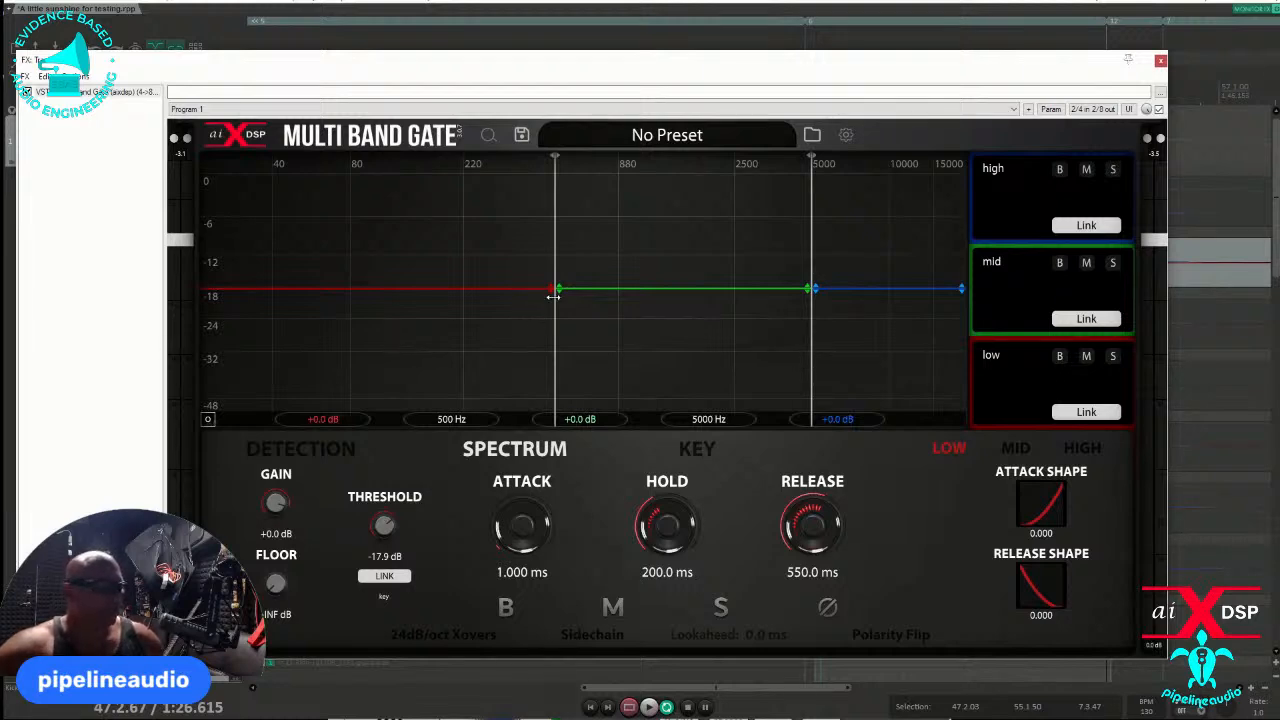
pyautogui.moveTo(553, 296); pyautogui.dragTo(497, 318)
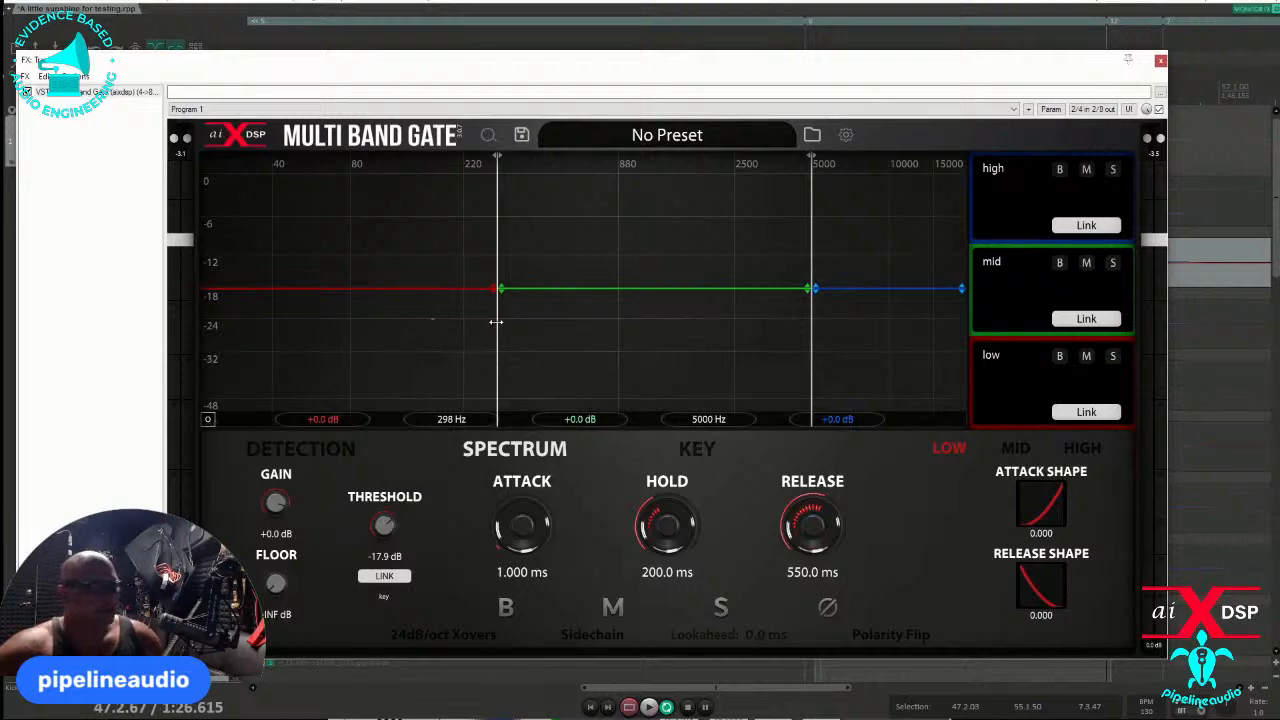
pyautogui.moveTo(498, 322); pyautogui.dragTo(410, 330)
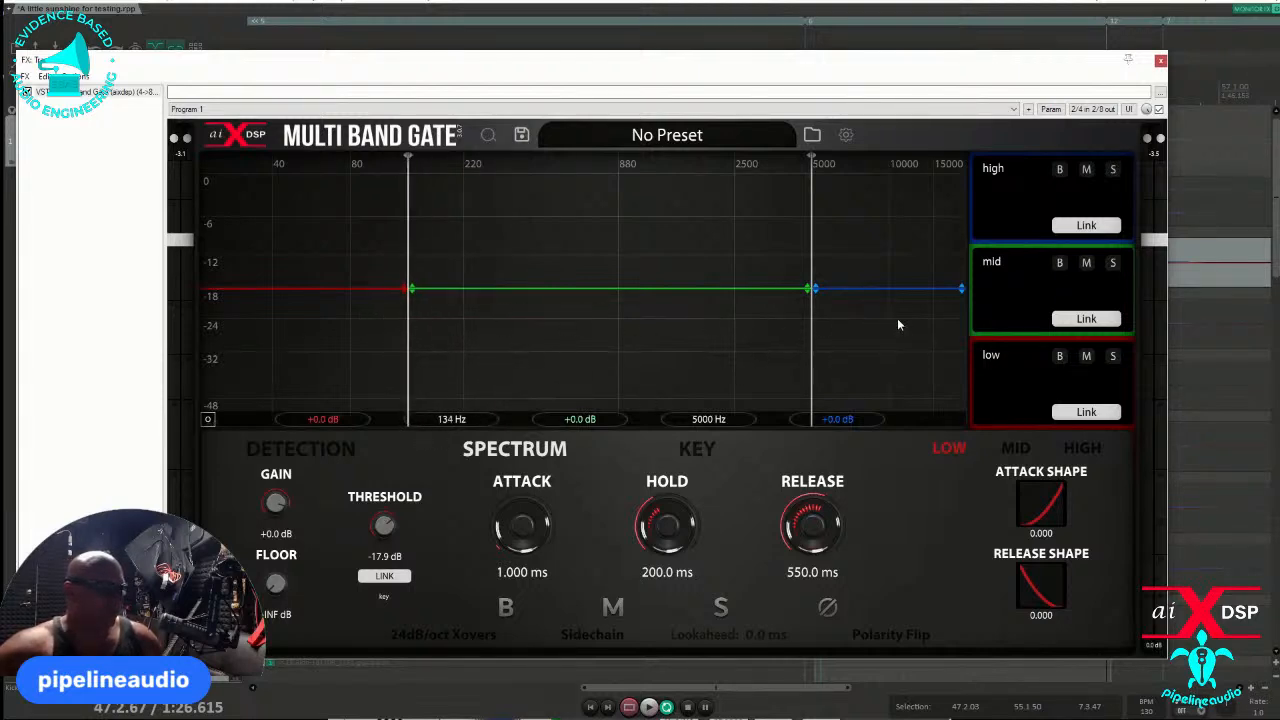
pyautogui.moveTo(407, 325)
pyautogui.mouseDown()
pyautogui.moveTo(586, 337)
pyautogui.moveTo(423, 325)
pyautogui.mouseUp()
pyautogui.press('space')
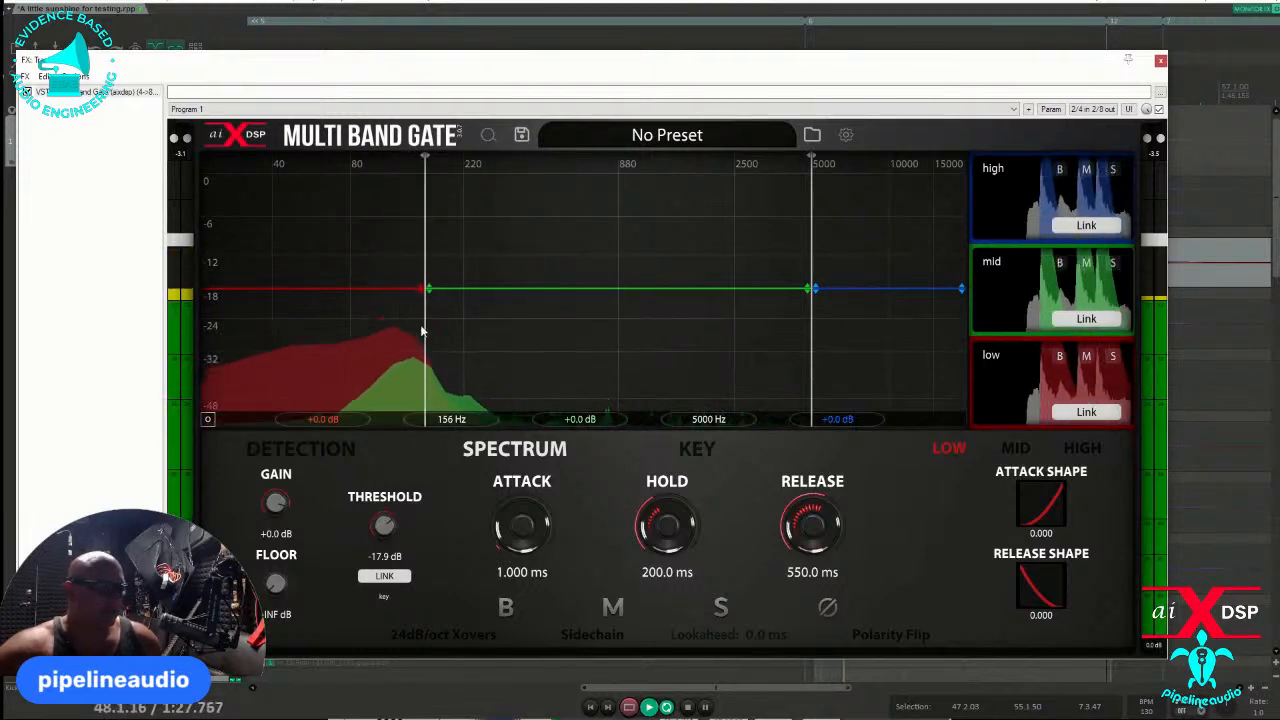
pyautogui.moveTo(422, 320)
pyautogui.mouseDown()
pyautogui.moveTo(497, 322)
pyautogui.moveTo(386, 322)
pyautogui.moveTo(434, 320)
pyautogui.mouseUp()
pyautogui.press('space')
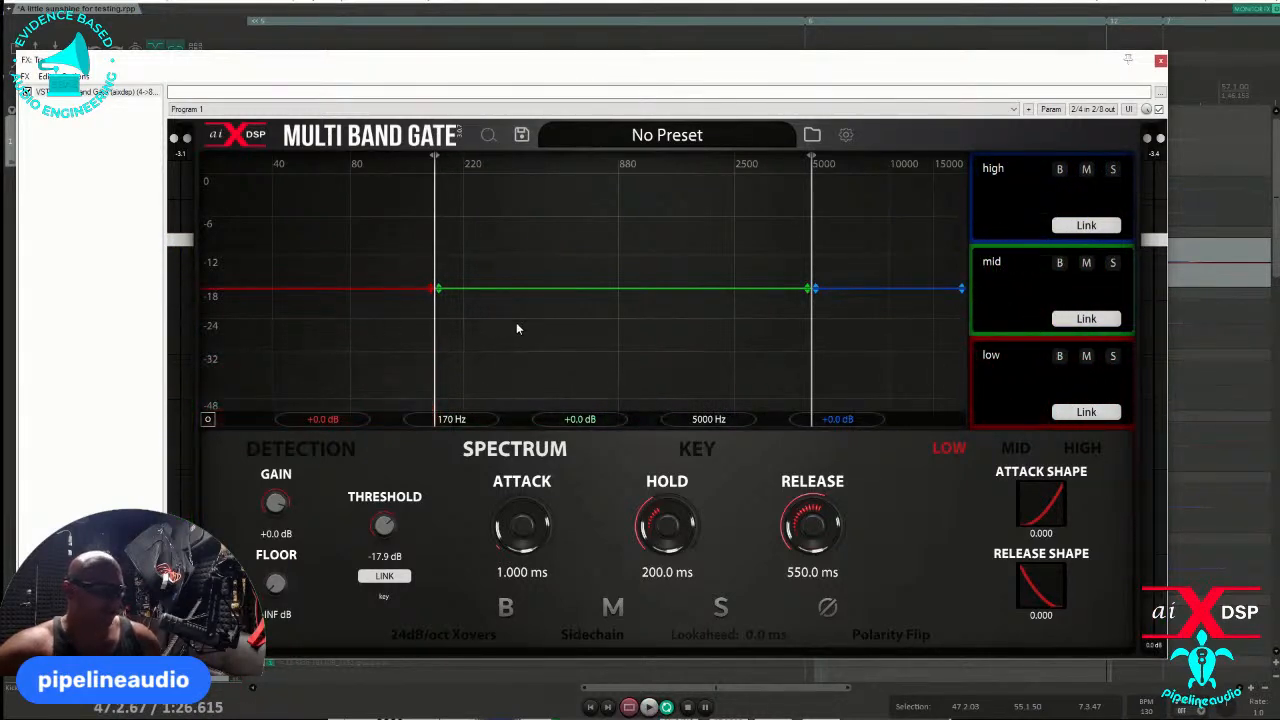
# - Lower the mid-high crossover to 2876 Hz and leave the mid band's gain at its default of 0 dB
pyautogui.moveTo(811, 320); pyautogui.dragTo(764, 324)
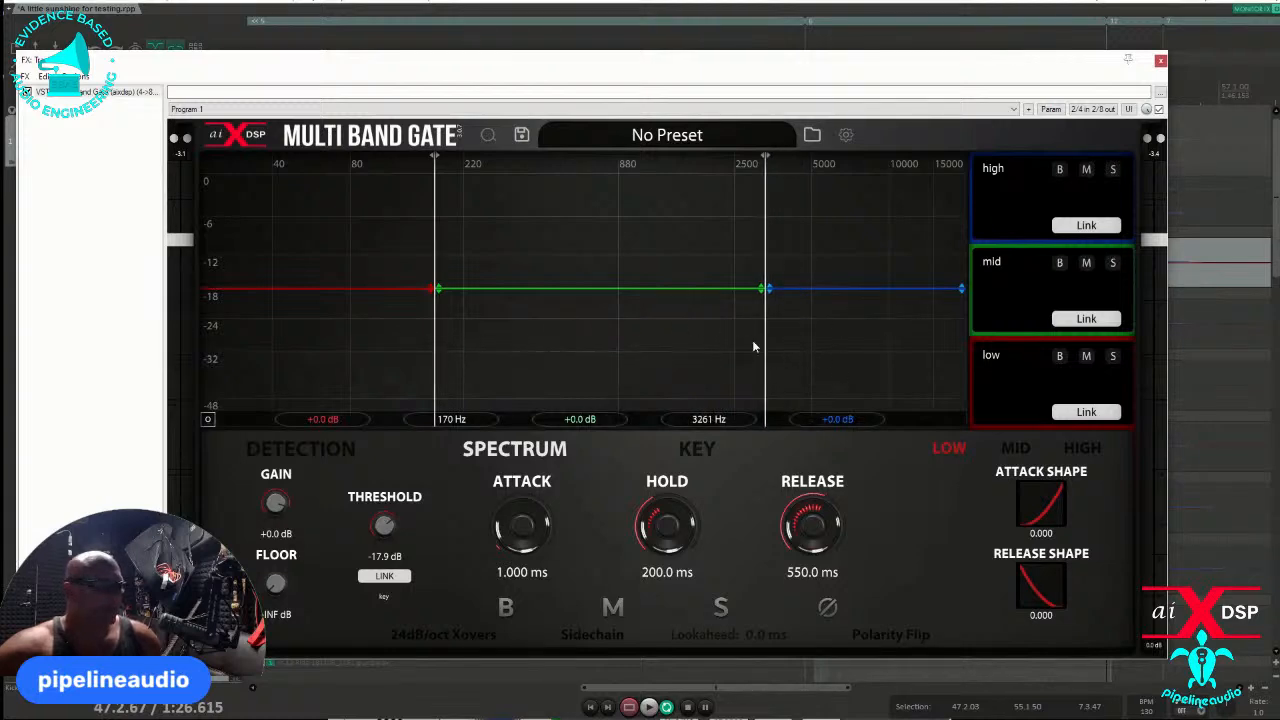
pyautogui.moveTo(765, 341)
pyautogui.mouseDown()
pyautogui.moveTo(791, 344)
pyautogui.moveTo(750, 344)
pyautogui.mouseUp()
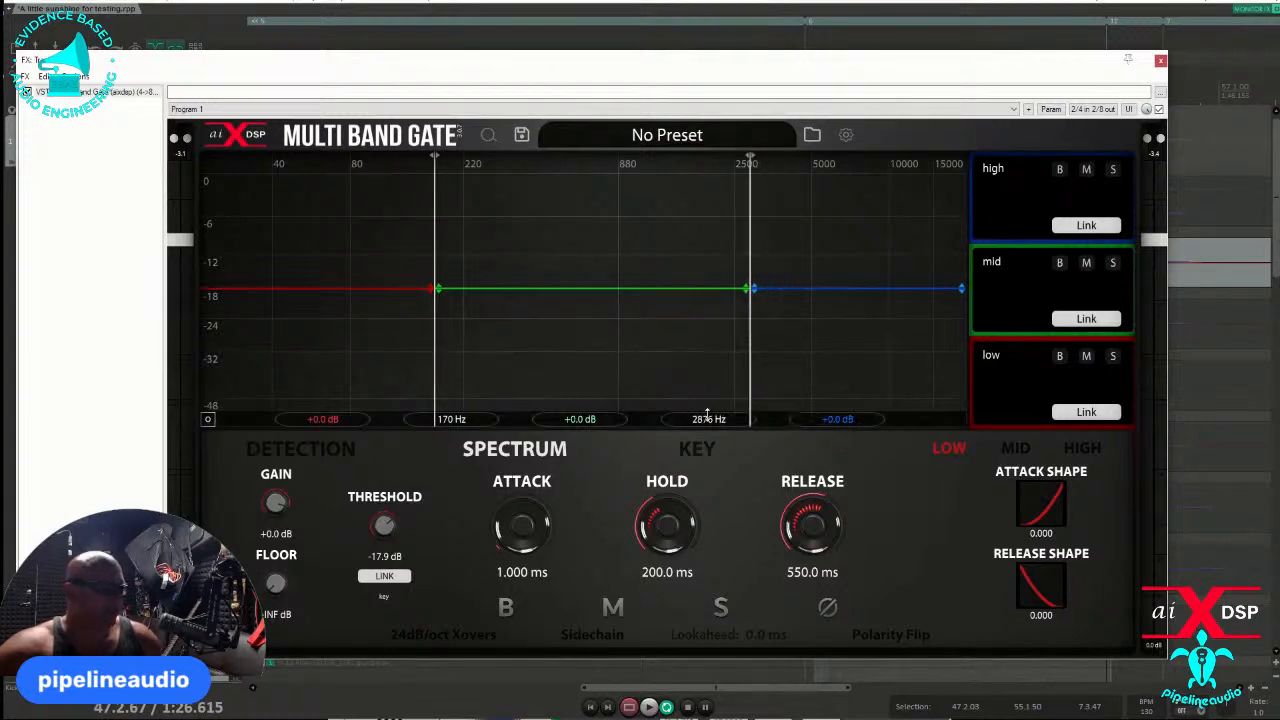
pyautogui.moveTo(606, 289)
pyautogui.mouseDown()
pyautogui.moveTo(610, 387)
pyautogui.moveTo(615, 250)
pyautogui.moveTo(612, 304)
pyautogui.mouseUp()
pyautogui.doubleClick(612, 301)
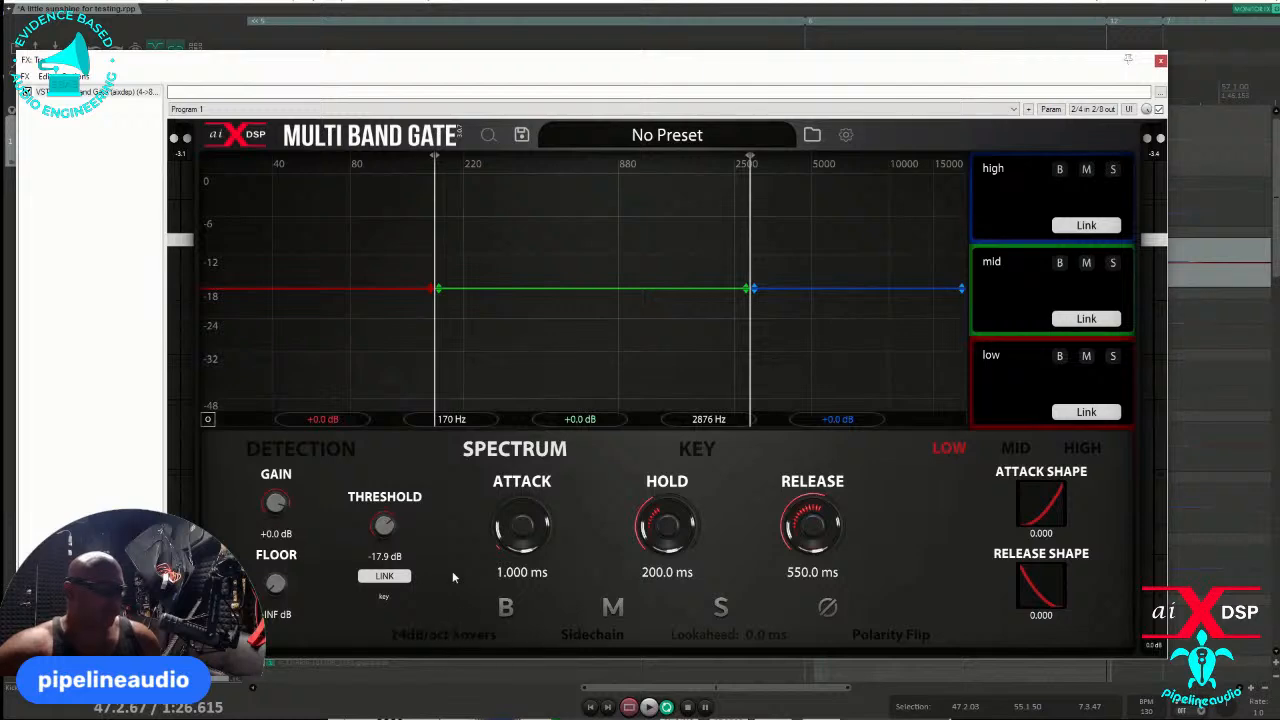
# - Compare the Detection, Spectrum and Key views again, ending on the Spectrum view
pyautogui.click(330, 449)
pyautogui.click(518, 449)
pyautogui.click(714, 451)
pyautogui.click(567, 452)
pyautogui.click(318, 450)
pyautogui.click(505, 452)
# - Try 6dB/oct crossovers, restore 24dB/oct, and raise the low-mid crossover to 245 Hz
pyautogui.click(434, 637)
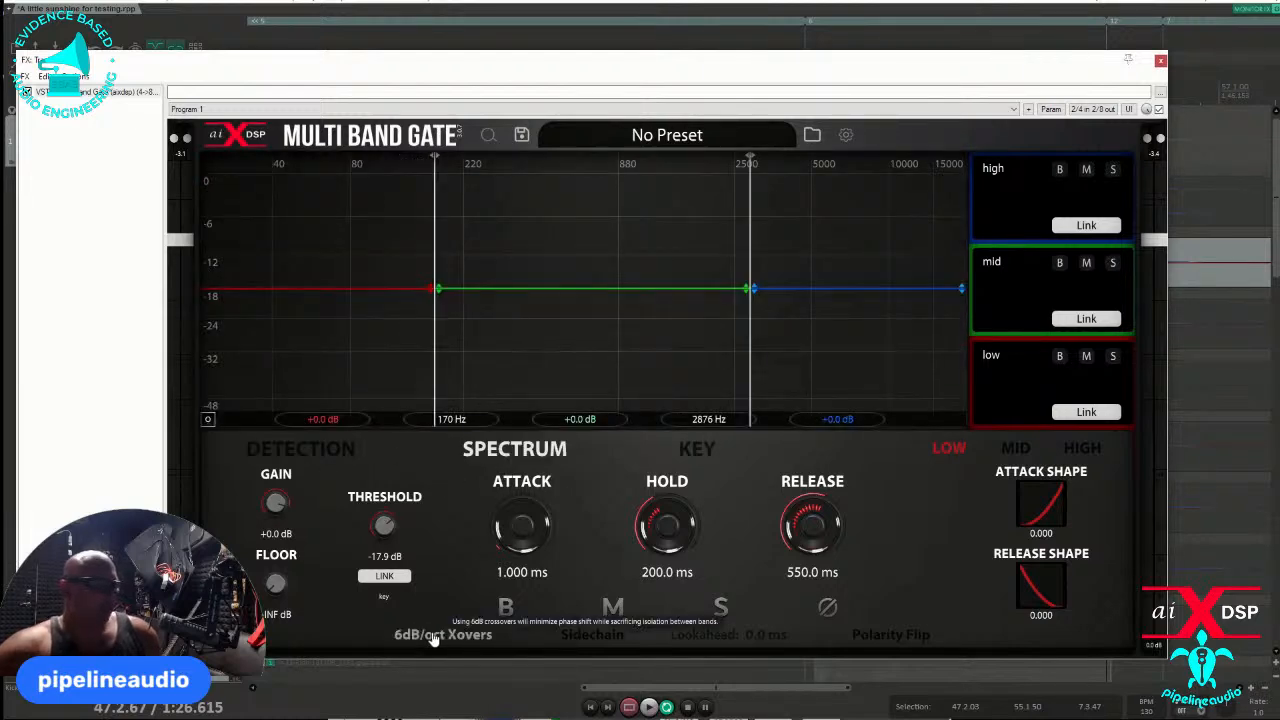
pyautogui.click(434, 638)
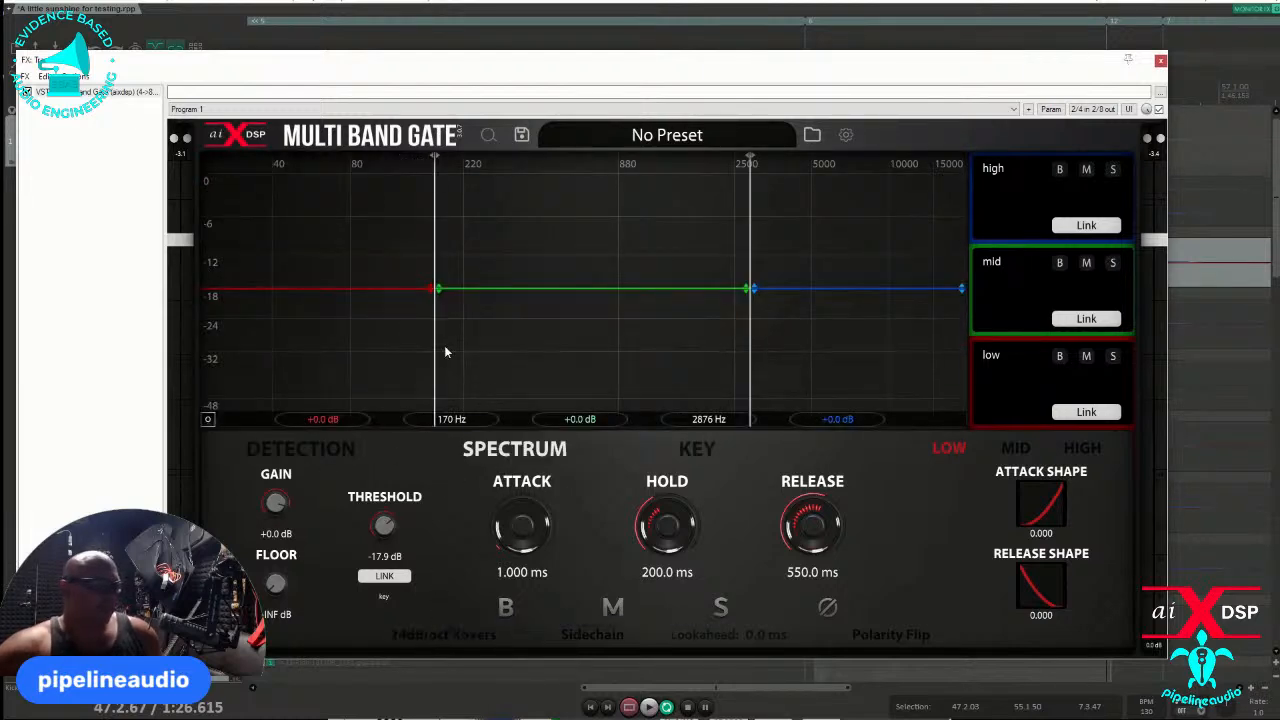
pyautogui.moveTo(437, 299); pyautogui.dragTo(476, 329)
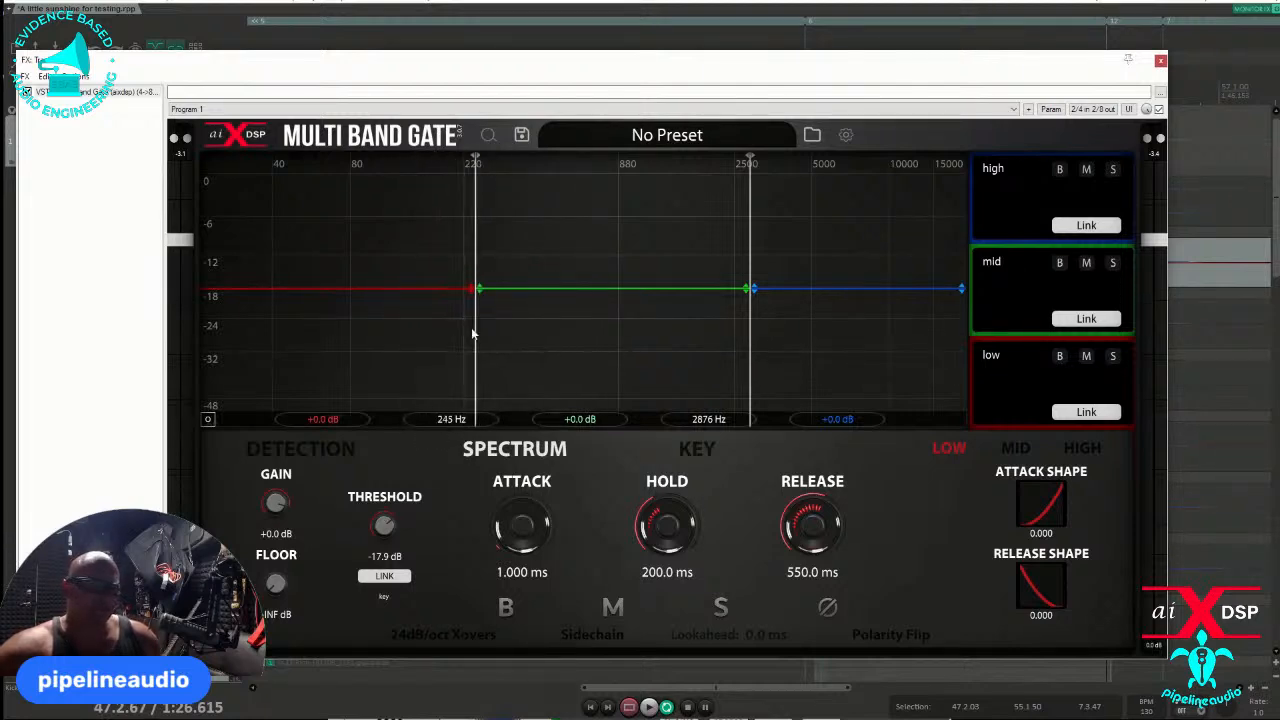
# - Switch the crossover slope repeatedly between 6dB/oct and 24dB/oct, ending on 24dB/oct
pyautogui.click(441, 638)
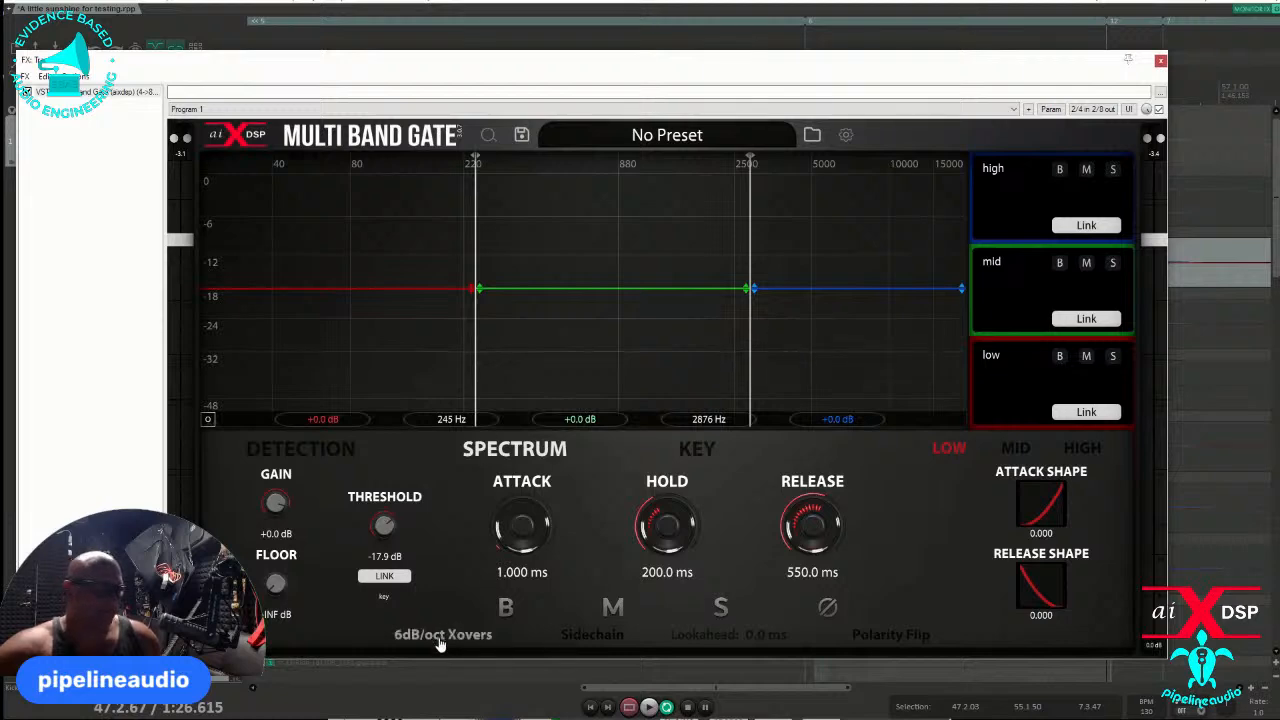
pyautogui.click(440, 644)
pyautogui.click(441, 644)
pyautogui.click(442, 643)
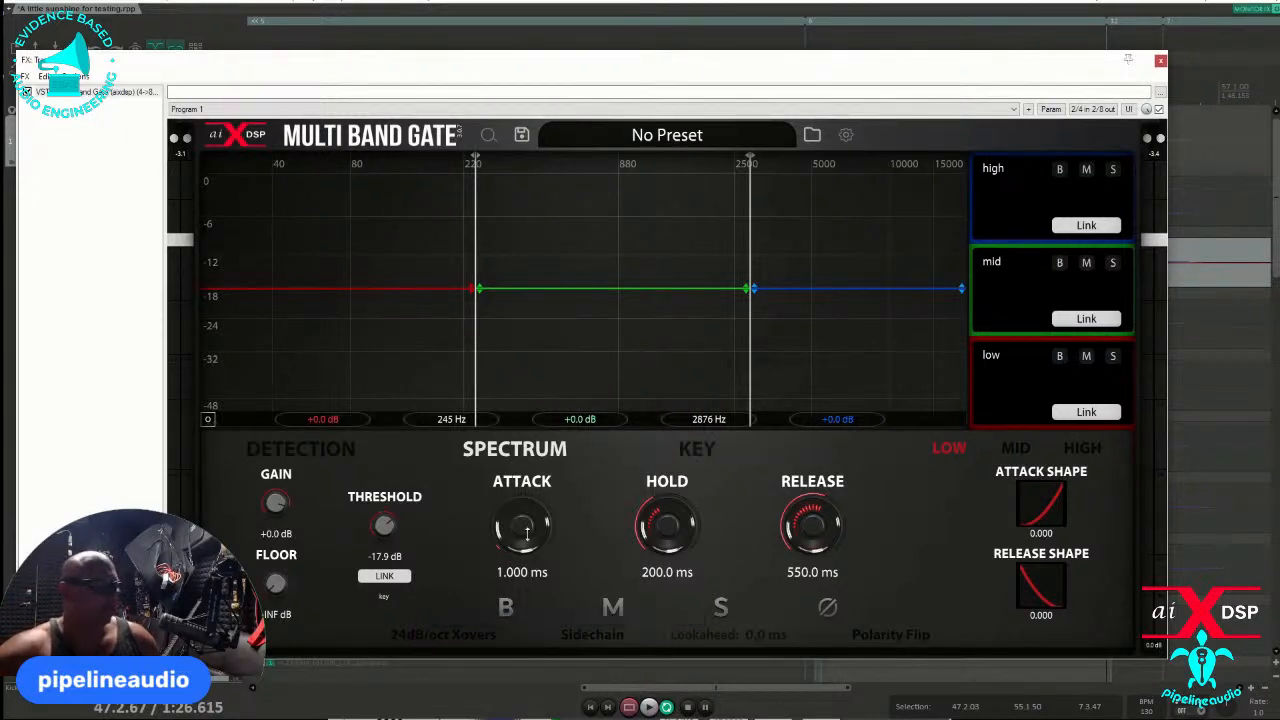
pyautogui.click(430, 637)
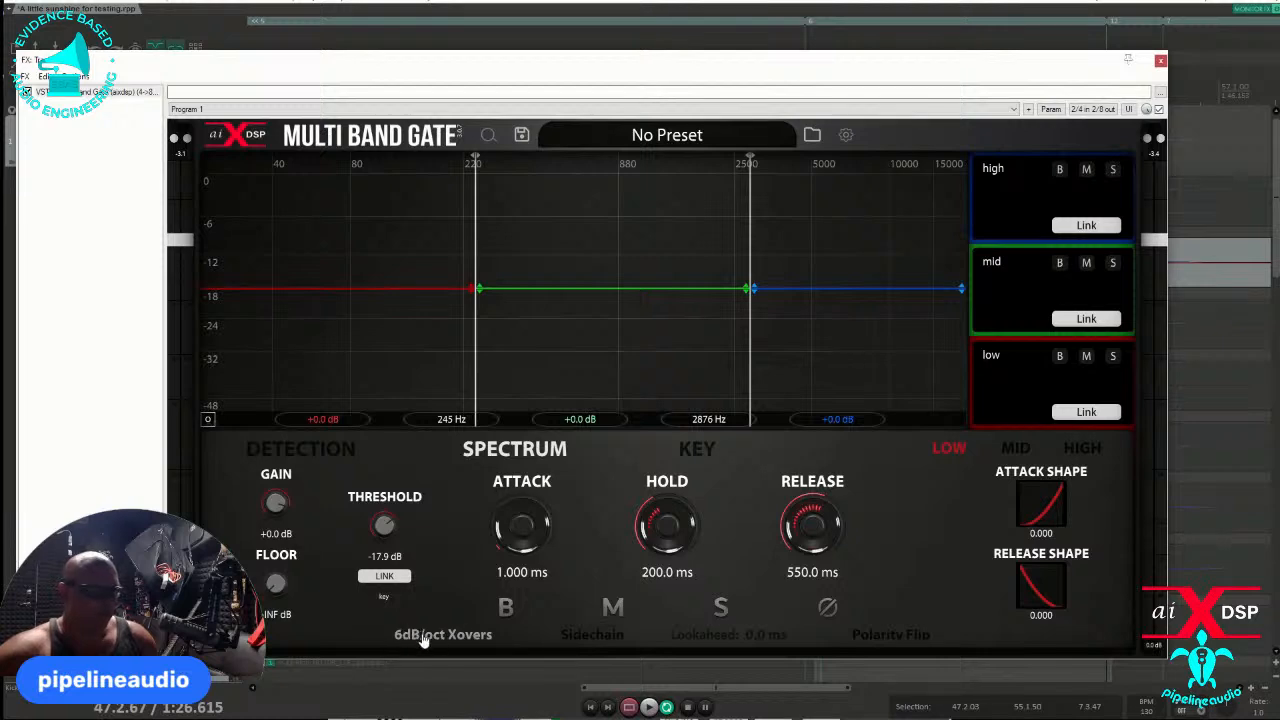
pyautogui.click(423, 638)
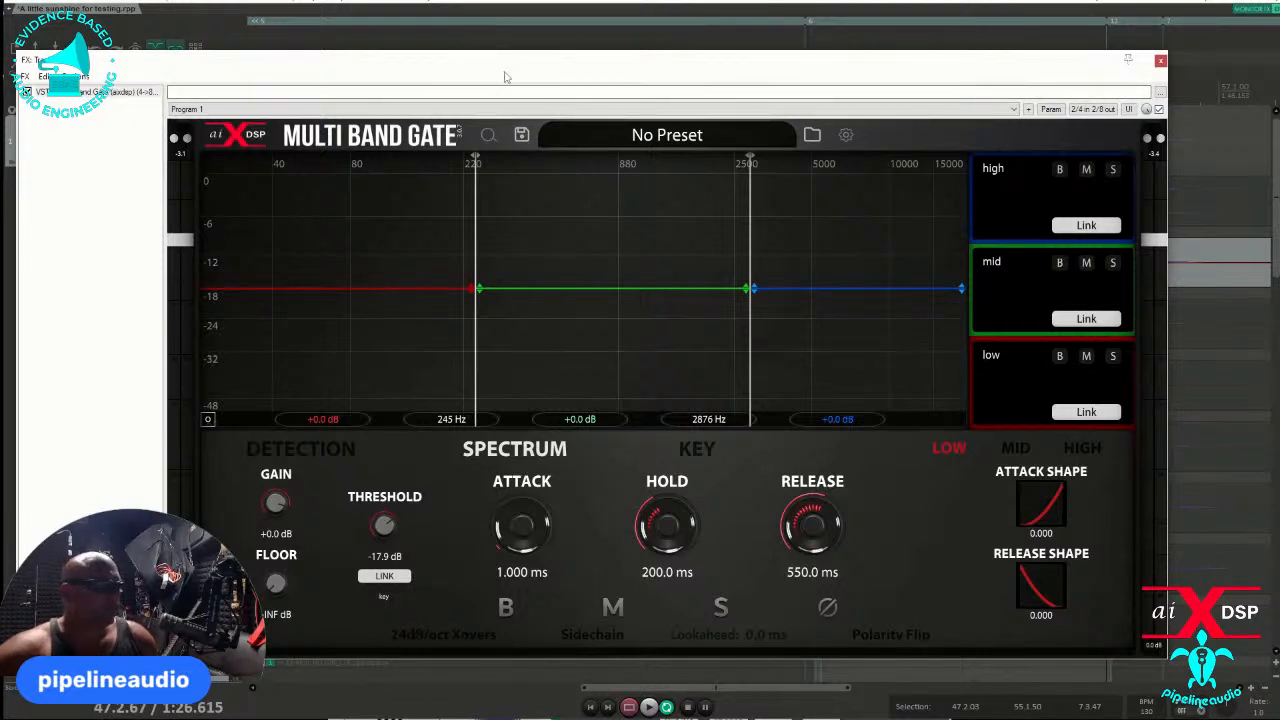
# - Open the Key view and, during kick playback, set the key filter's high-pass frequency to 56 Hz and low-pass frequency to 183 Hz
pyautogui.moveTo(647, 10); pyautogui.dragTo(655, 6)
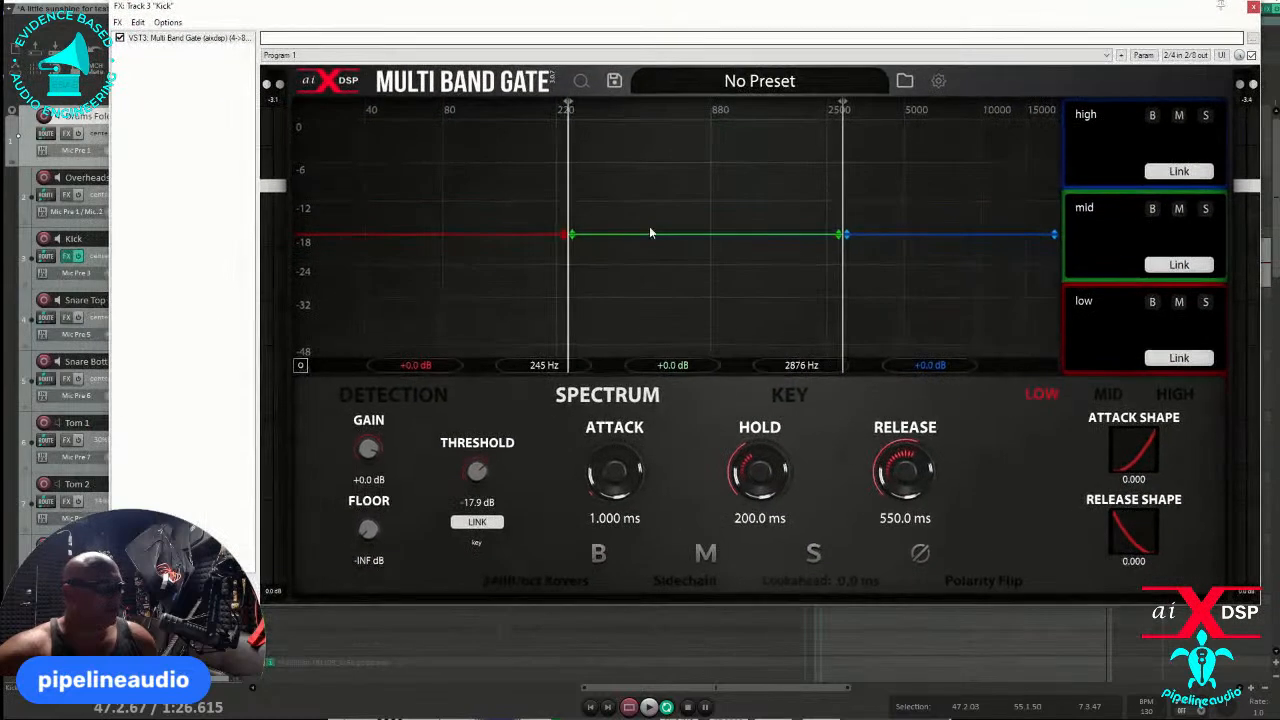
pyautogui.click(788, 396)
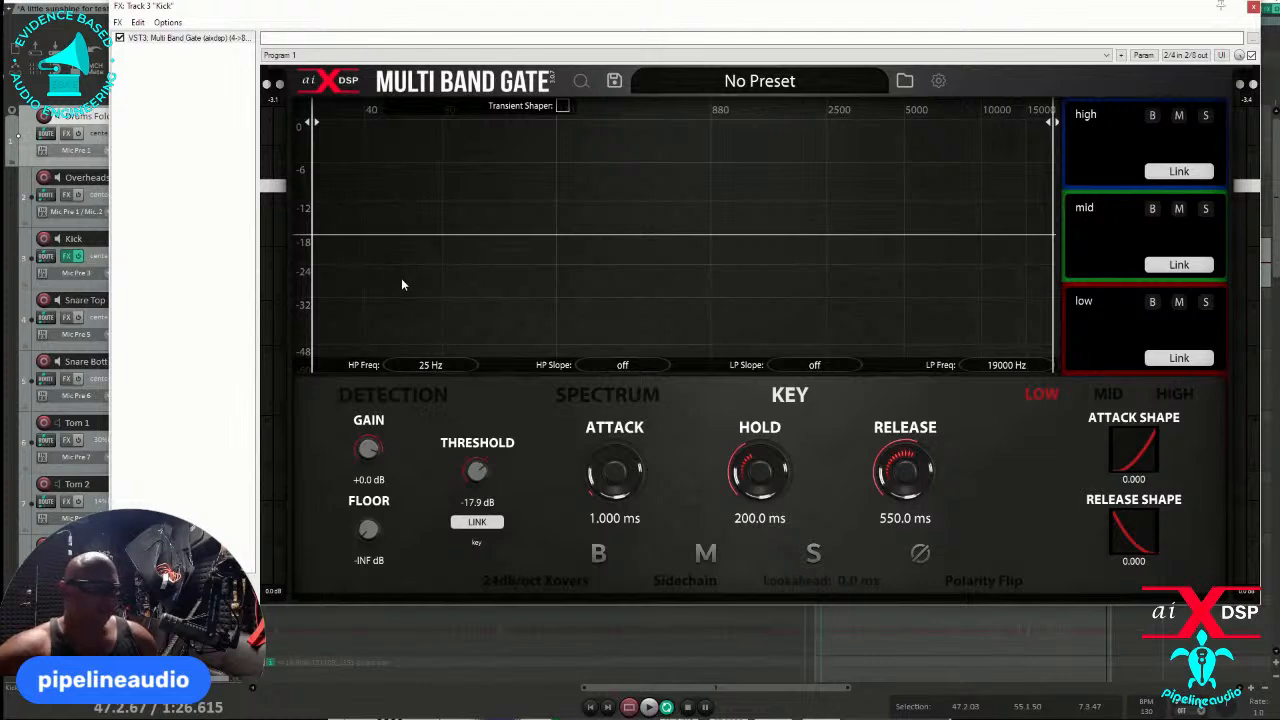
pyautogui.press('space')
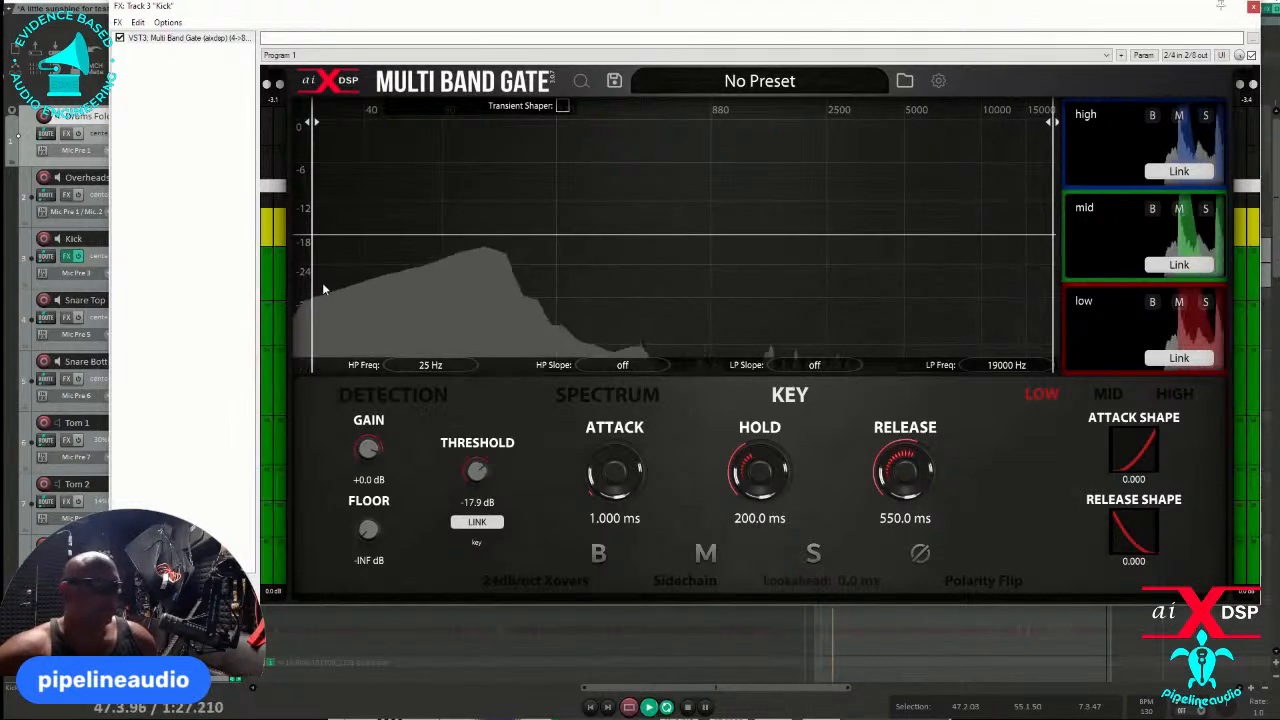
pyautogui.moveTo(312, 285); pyautogui.dragTo(403, 285)
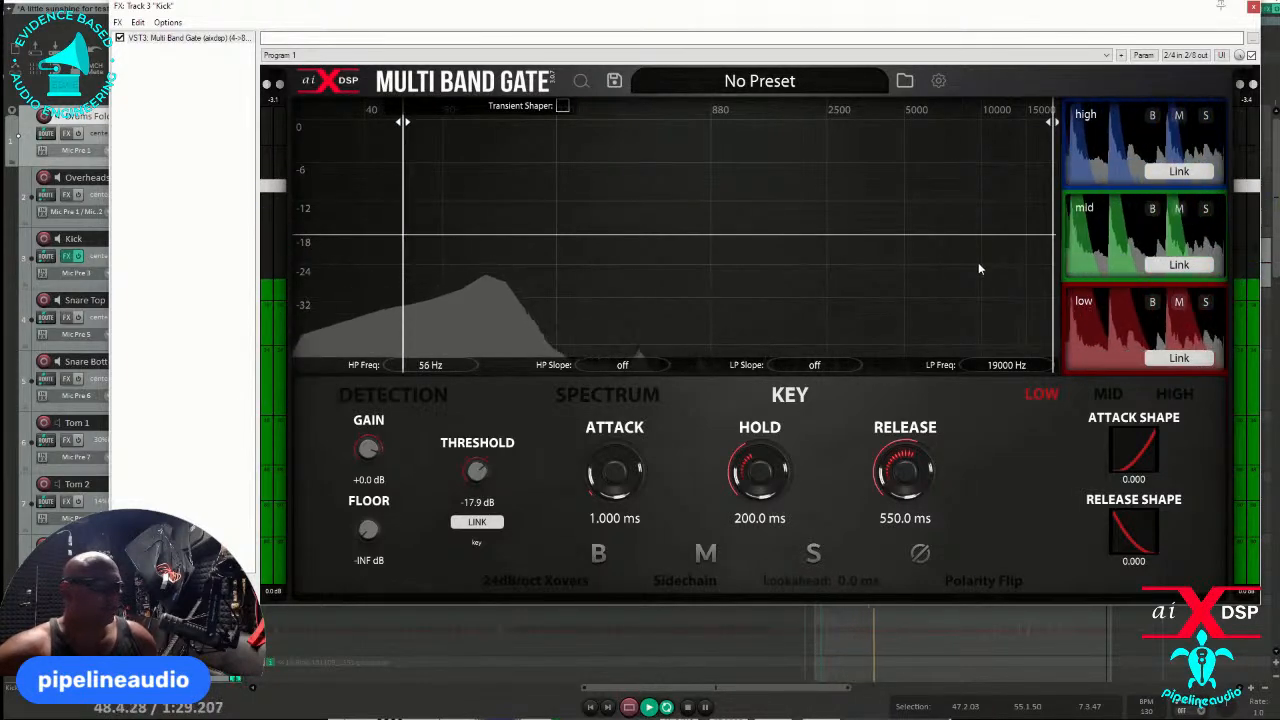
pyautogui.moveTo(1055, 283); pyautogui.dragTo(536, 263)
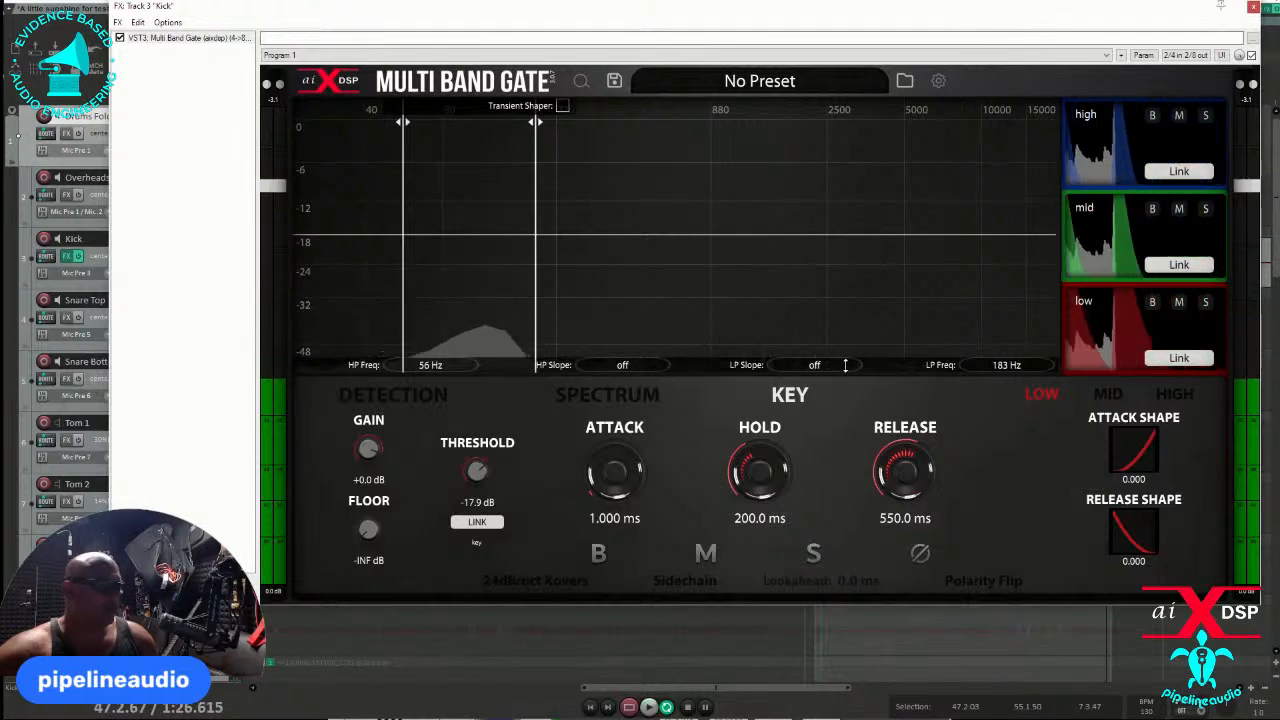
# - Set the key filter's high-pass slope to 48dB/oct and its low-pass slope to 6dB/oct
pyautogui.scroll(5, 627, 366)
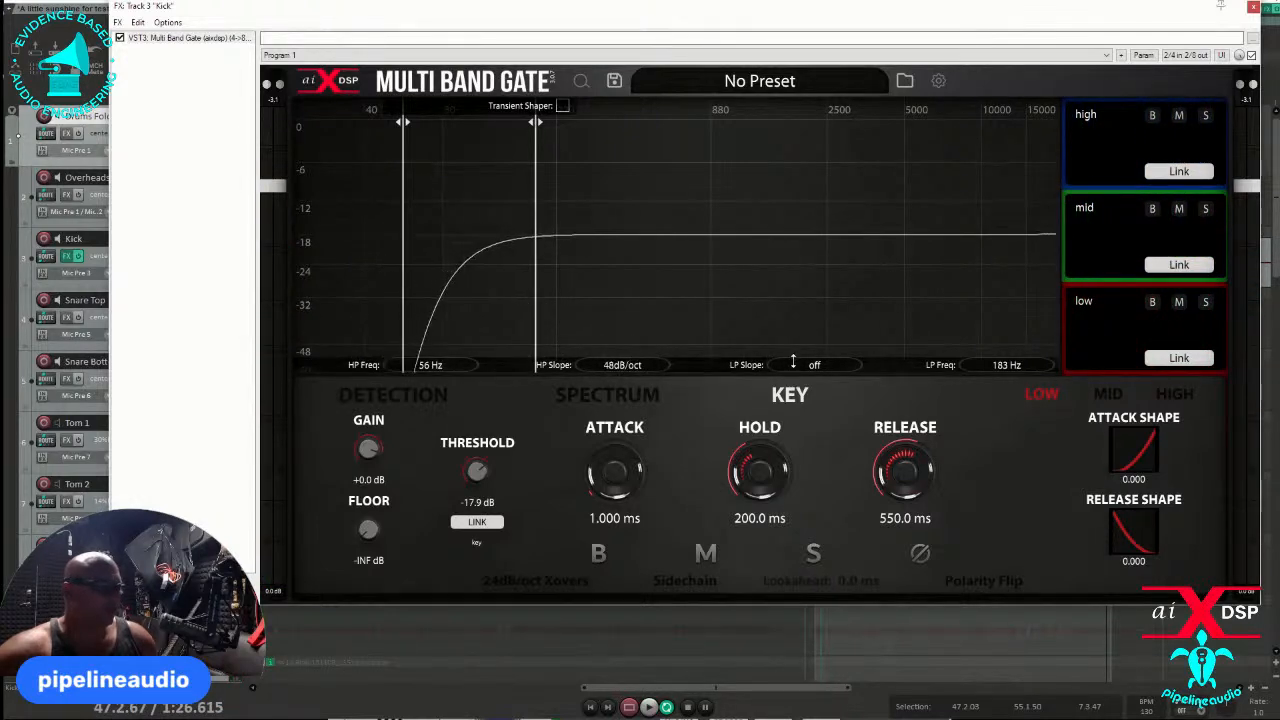
pyautogui.scroll(3, 812, 365)
pyautogui.scroll(-3, 808, 362)
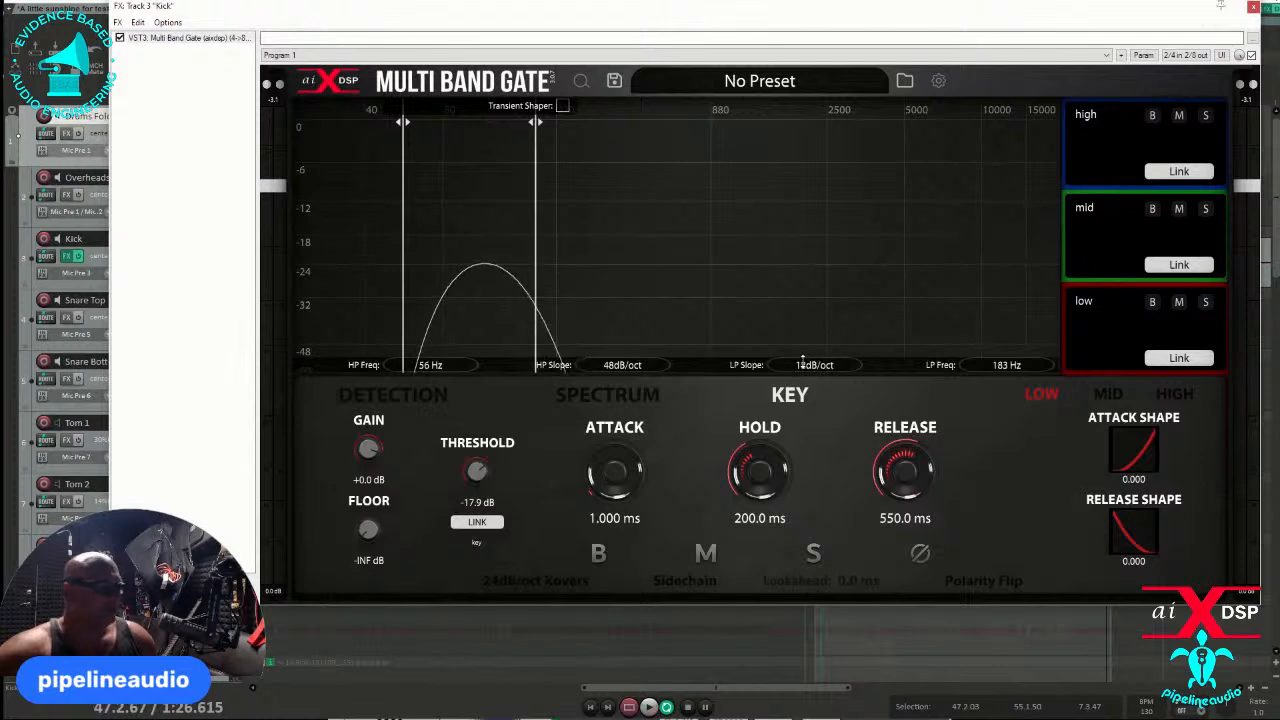
pyautogui.scroll(1, 806, 365)
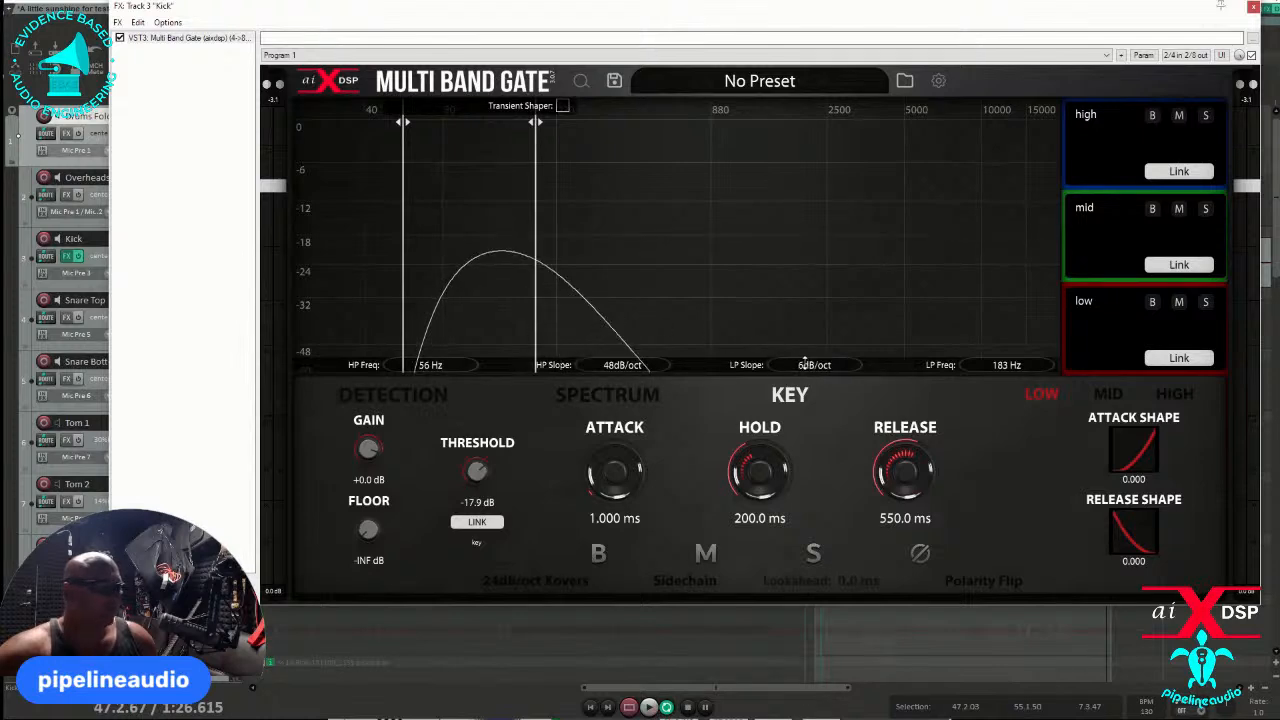
# - Play the kick and widen the key filter to a 36 Hz high-pass and a 1120 Hz low-pass
pyautogui.press('space')
pyautogui.moveTo(537, 314); pyautogui.dragTo(570, 307)
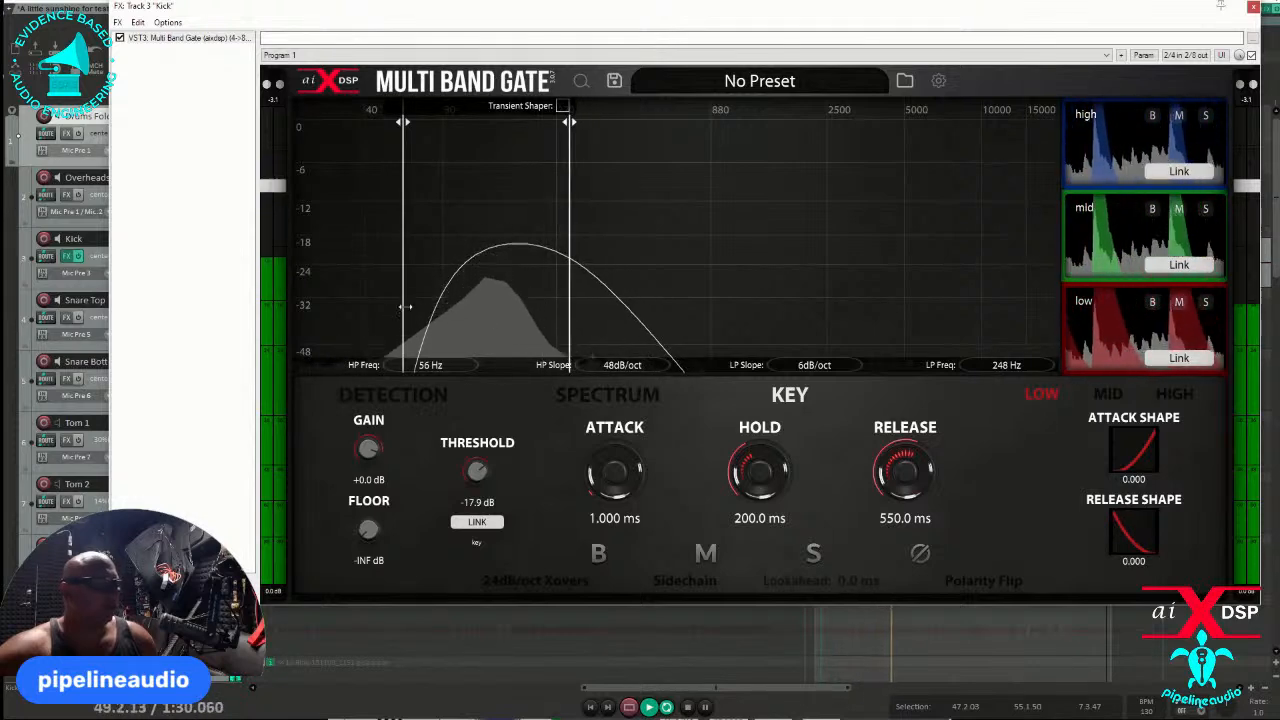
pyautogui.moveTo(403, 310); pyautogui.dragTo(351, 311)
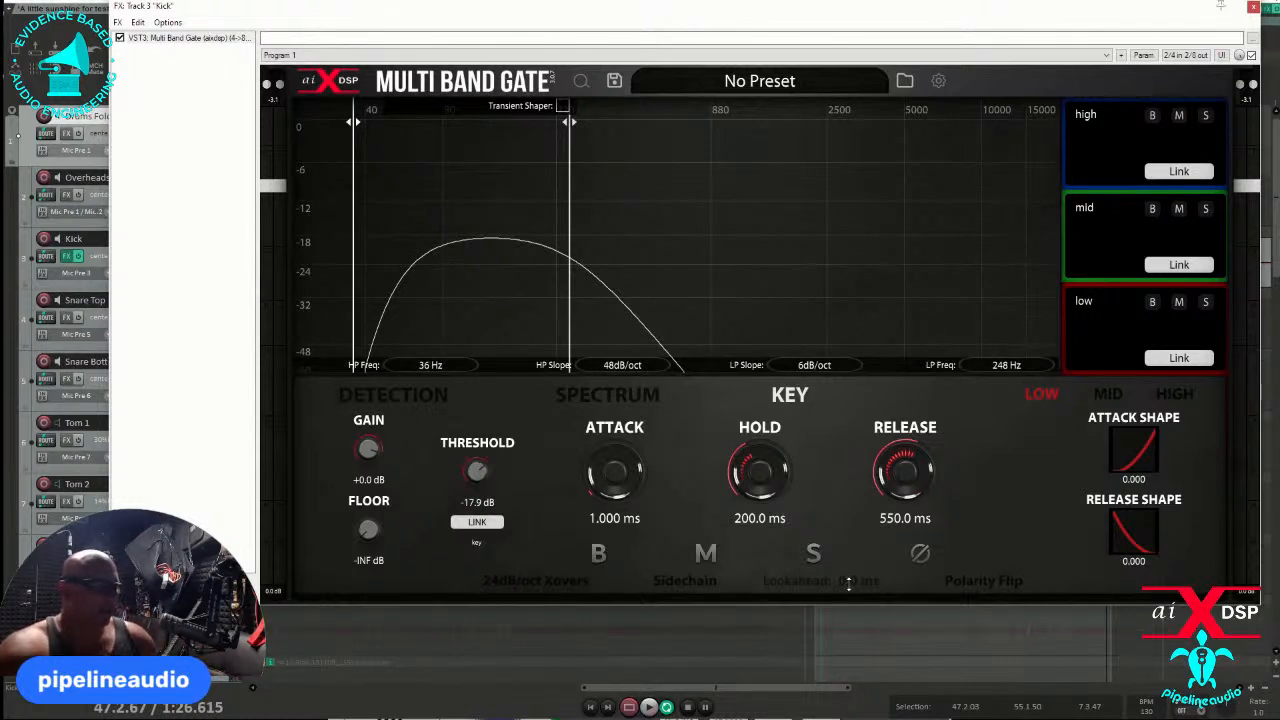
pyautogui.moveTo(848, 584)
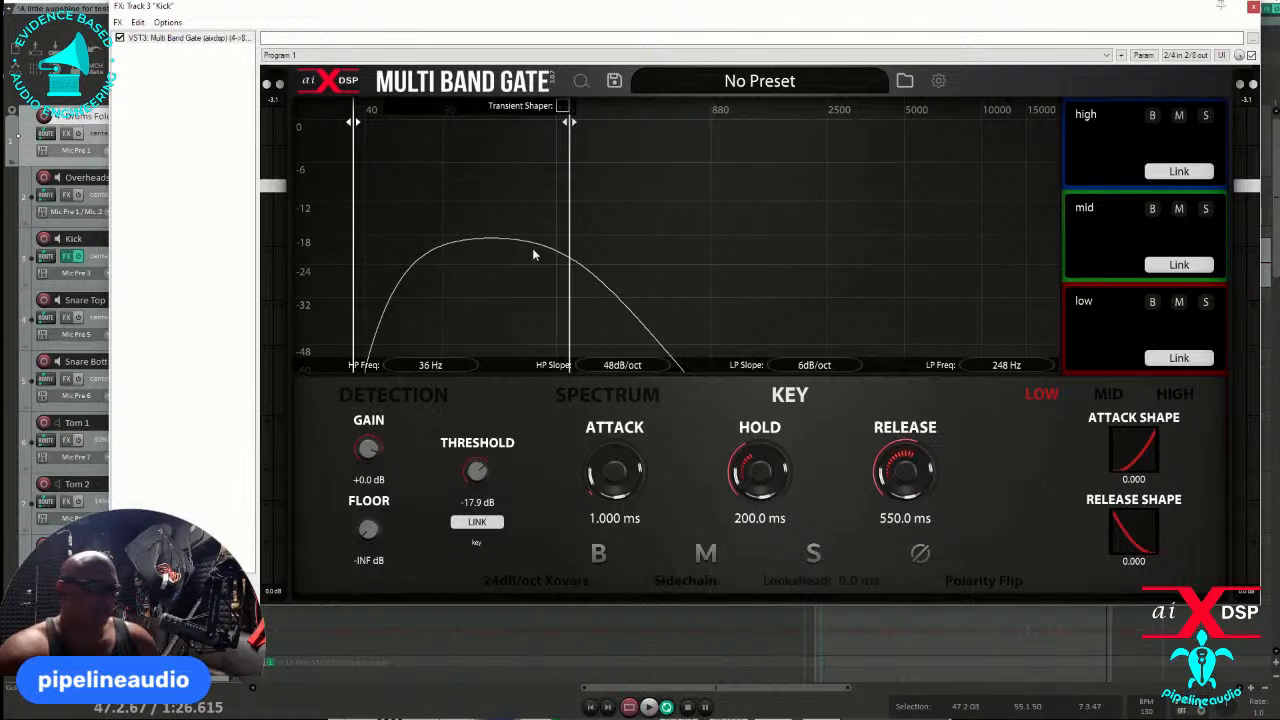
pyautogui.moveTo(572, 293); pyautogui.dragTo(738, 299)
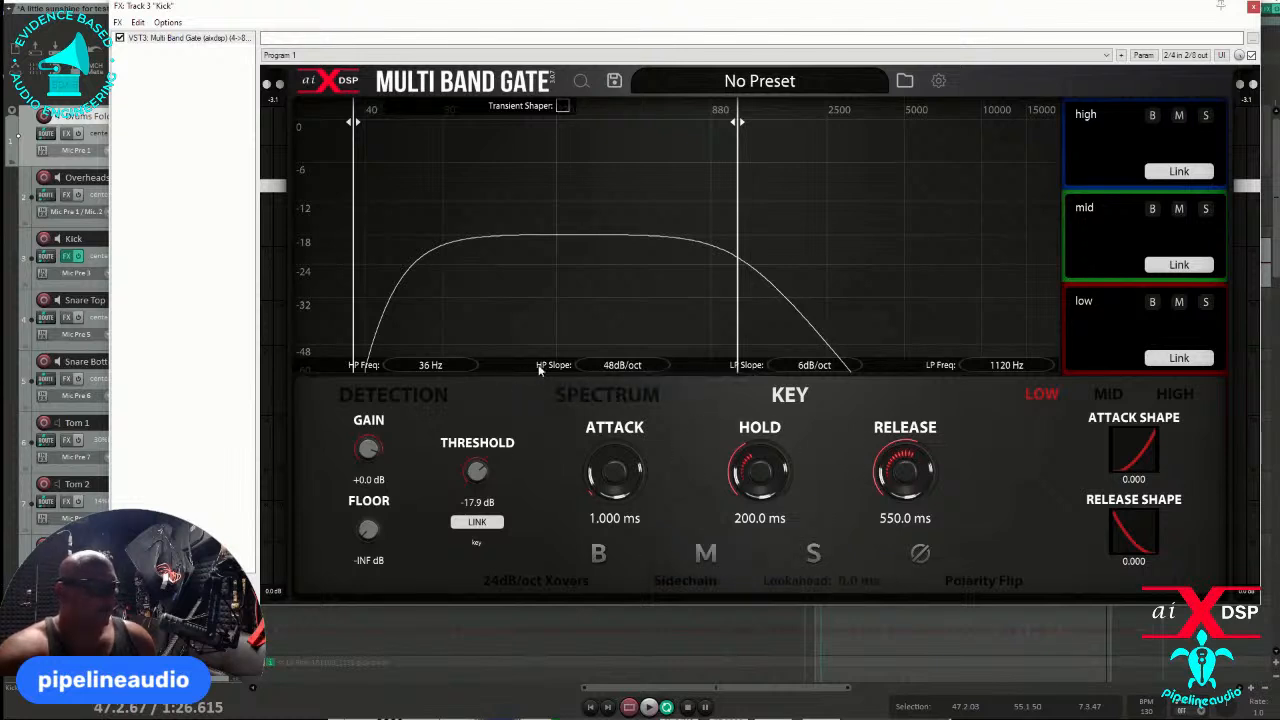
# - Compare the Detection and Spectrum views, ending on the Detection view
pyautogui.click(408, 398)
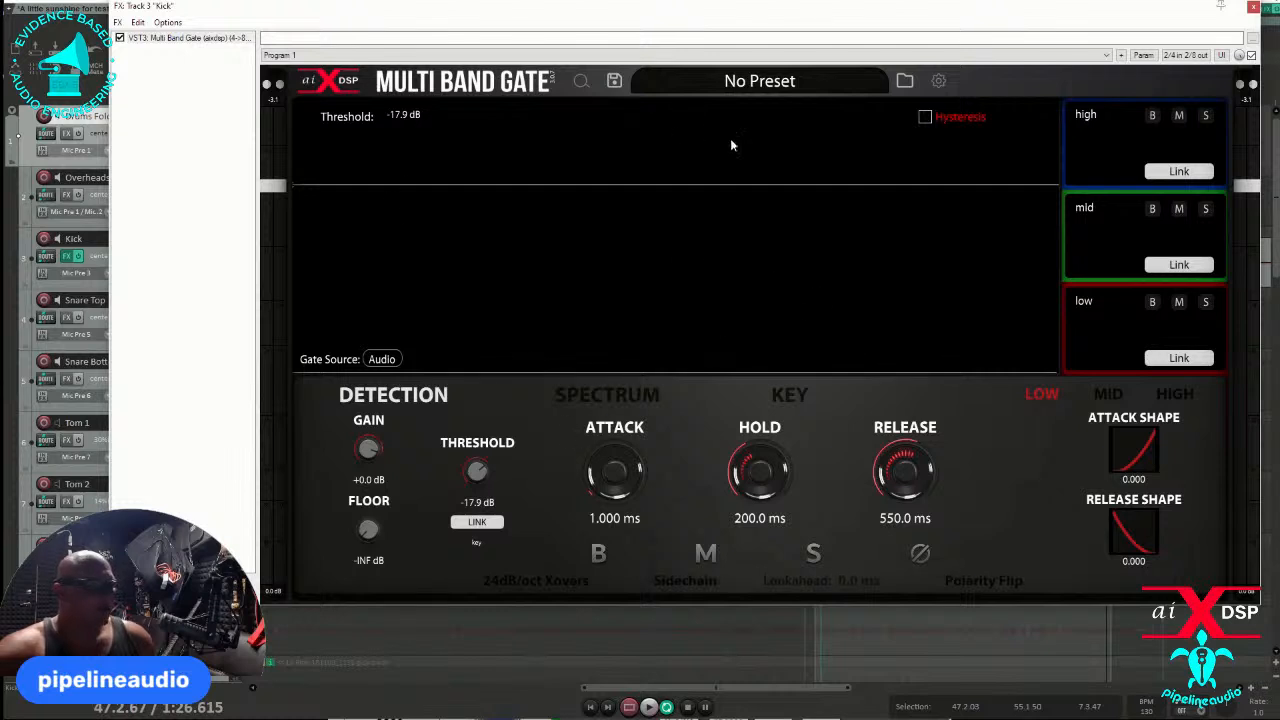
pyautogui.click(612, 406)
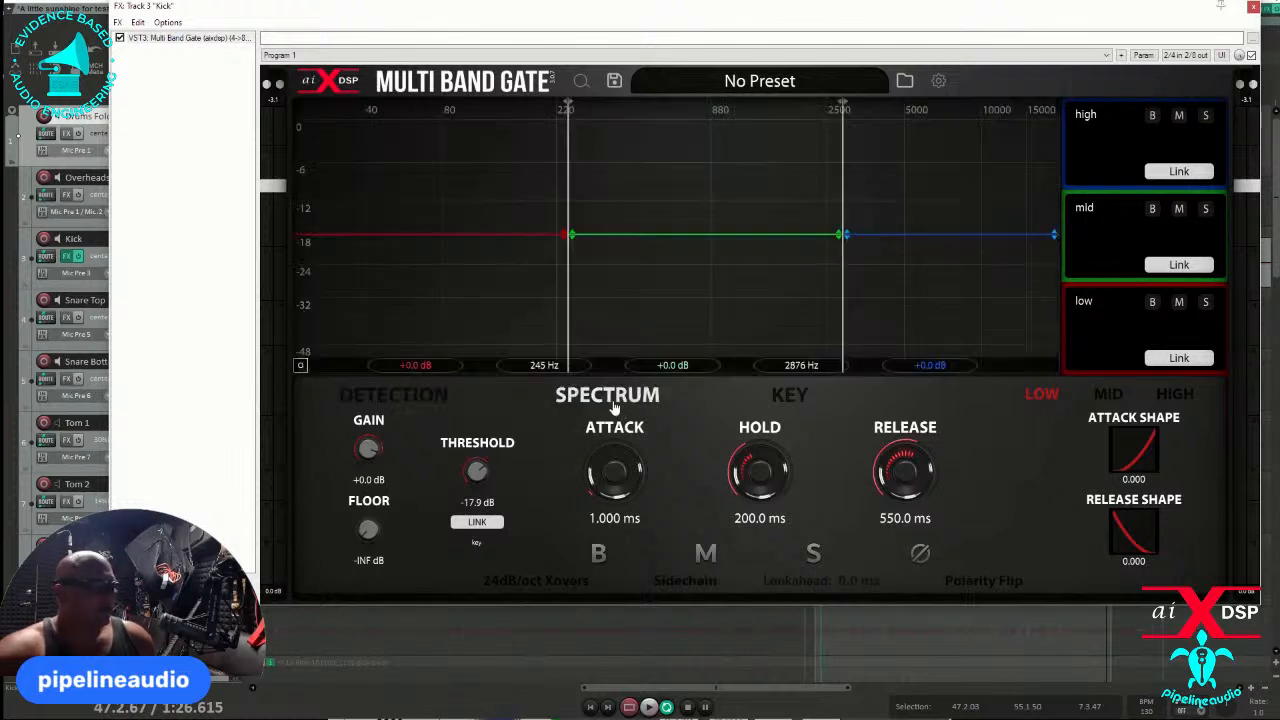
pyautogui.click(388, 395)
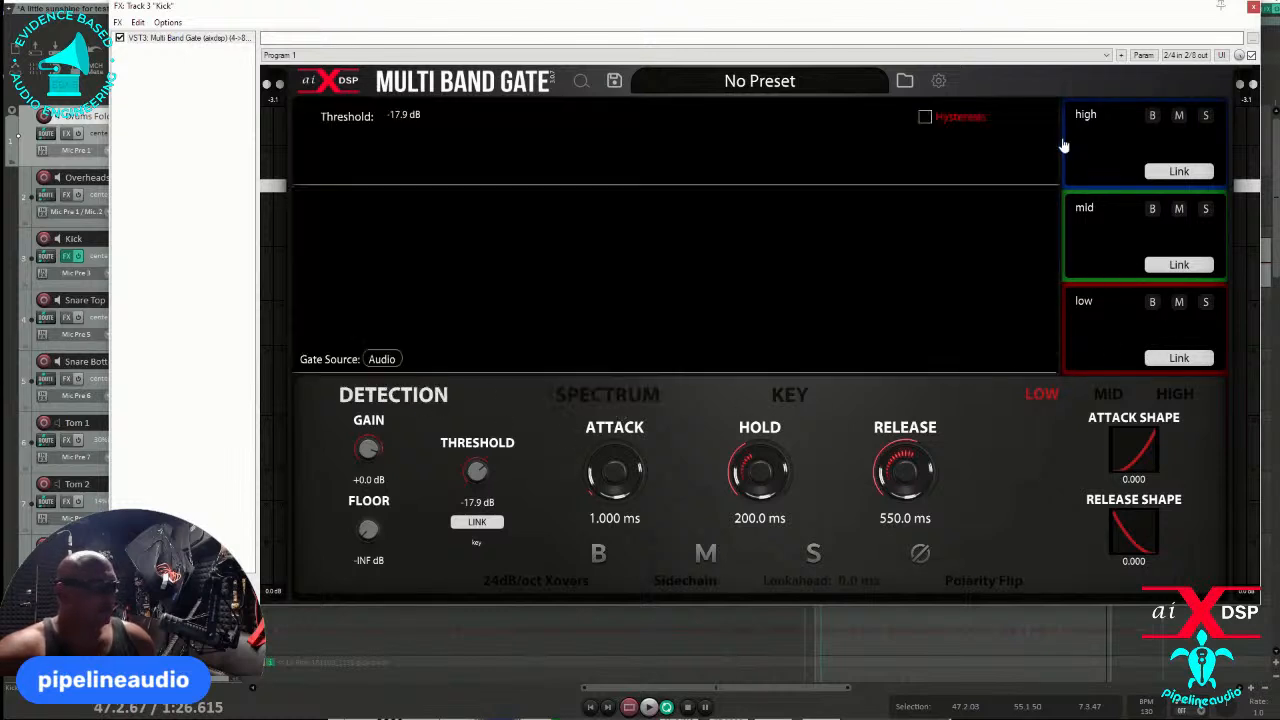
# - Select the high, mid and low bands in turn to compare their gate settings, ending on the low band
pyautogui.click(1087, 152)
pyautogui.click(1098, 250)
pyautogui.click(1106, 334)
pyautogui.click(1093, 147)
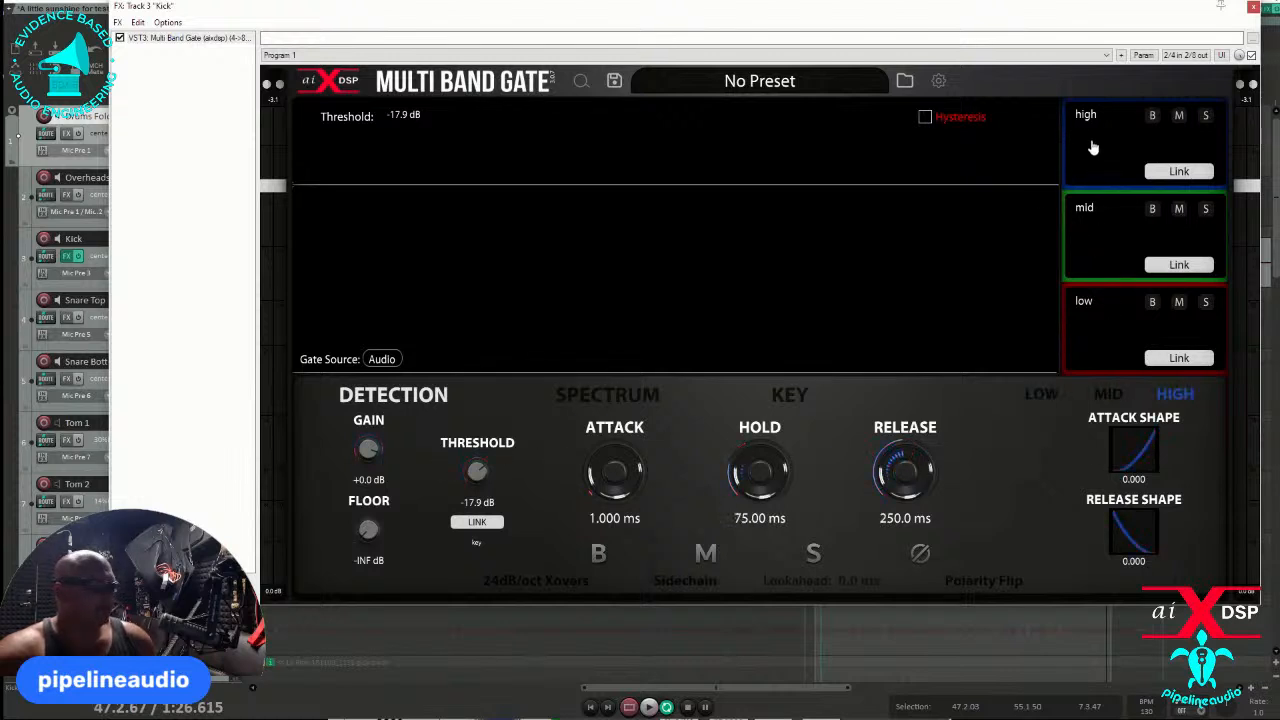
pyautogui.click(1117, 256)
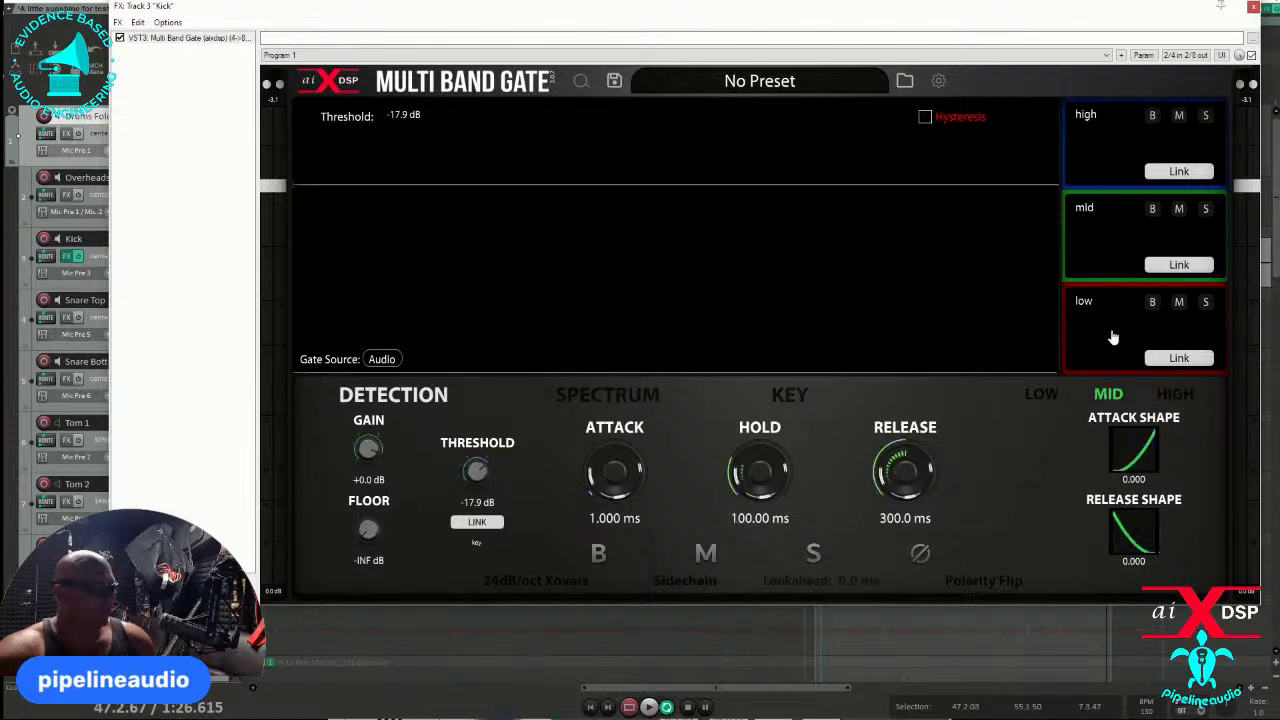
pyautogui.click(1113, 338)
pyautogui.click(1112, 245)
pyautogui.click(1127, 148)
pyautogui.click(1130, 241)
pyautogui.click(1116, 331)
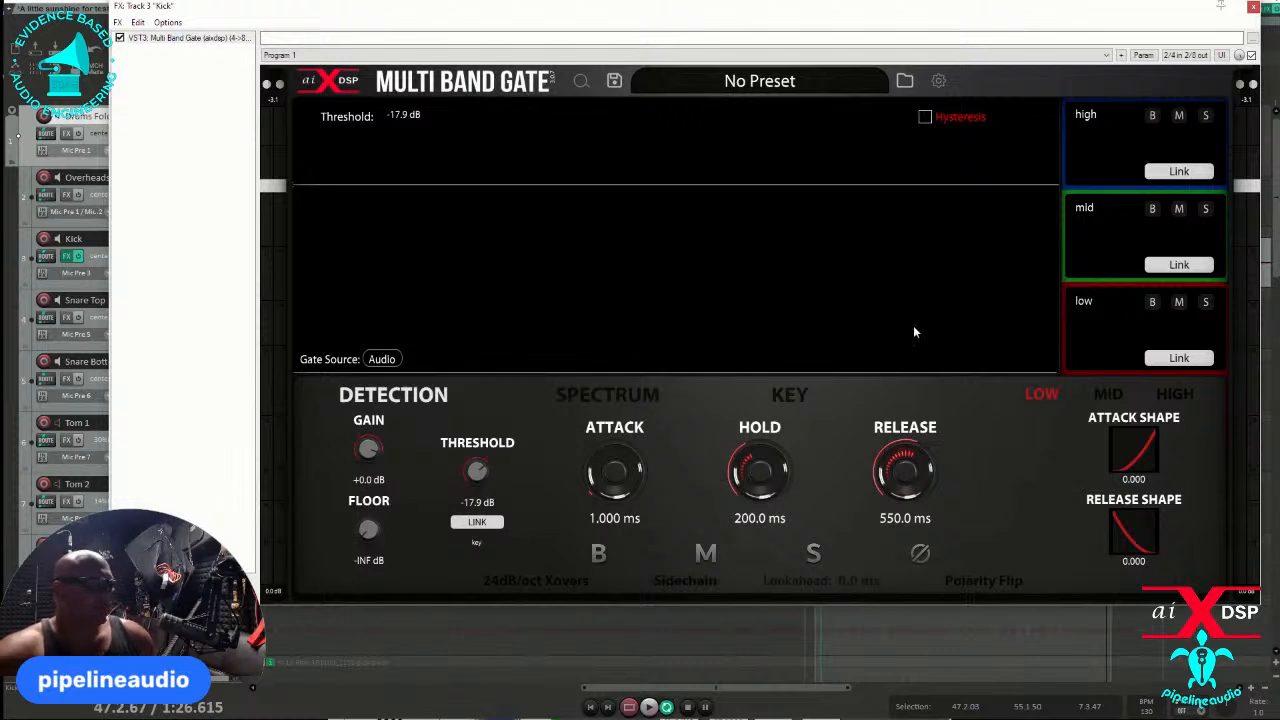
# - Try unlinking the low band's threshold with both of its link controls, restoring the link each time
pyautogui.click(477, 525)
pyautogui.click(477, 525)
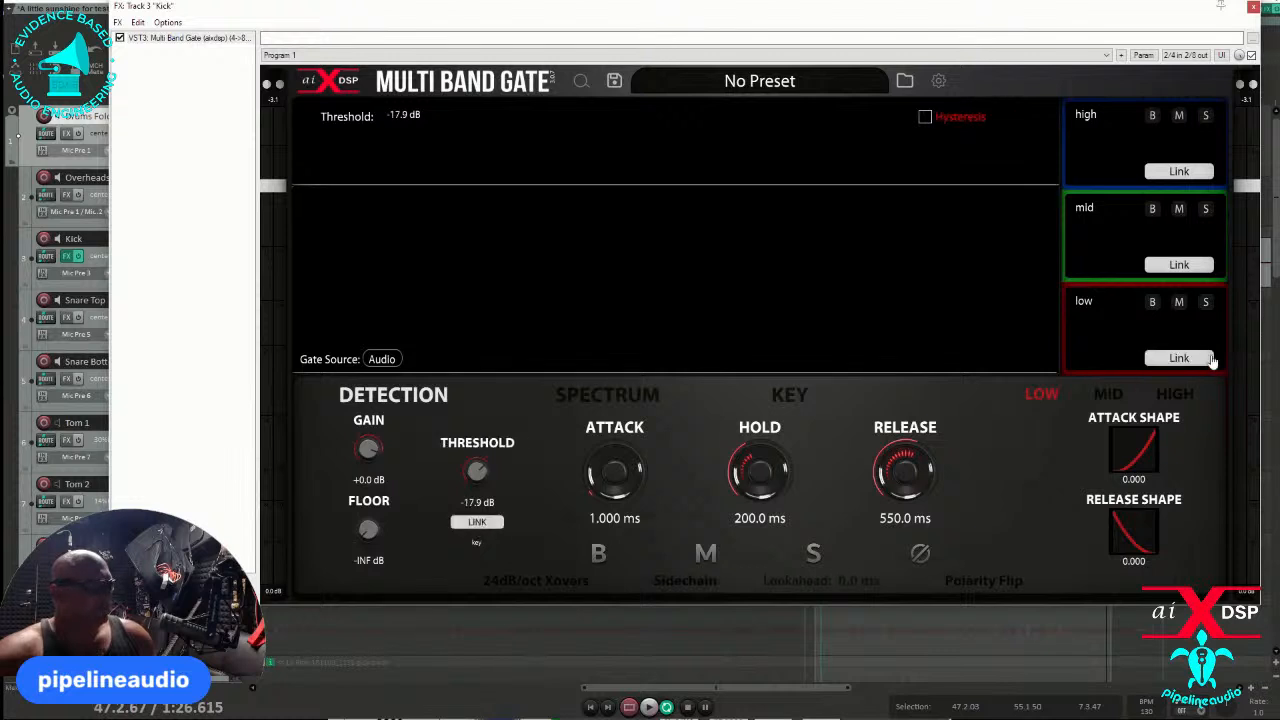
pyautogui.click(1182, 362)
pyautogui.click(1181, 362)
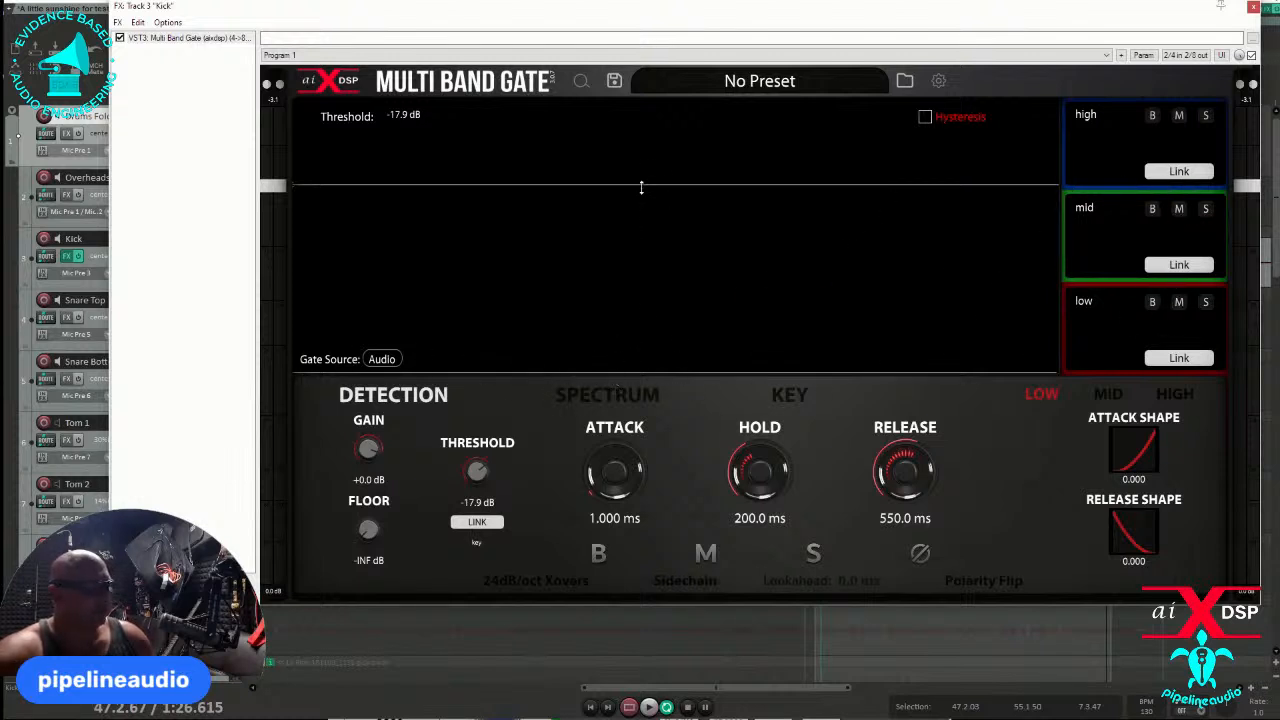
# - Lower the linked threshold to -24.1 dB, then unlink the high band and raise its own threshold
pyautogui.moveTo(641, 187); pyautogui.dragTo(657, 211)
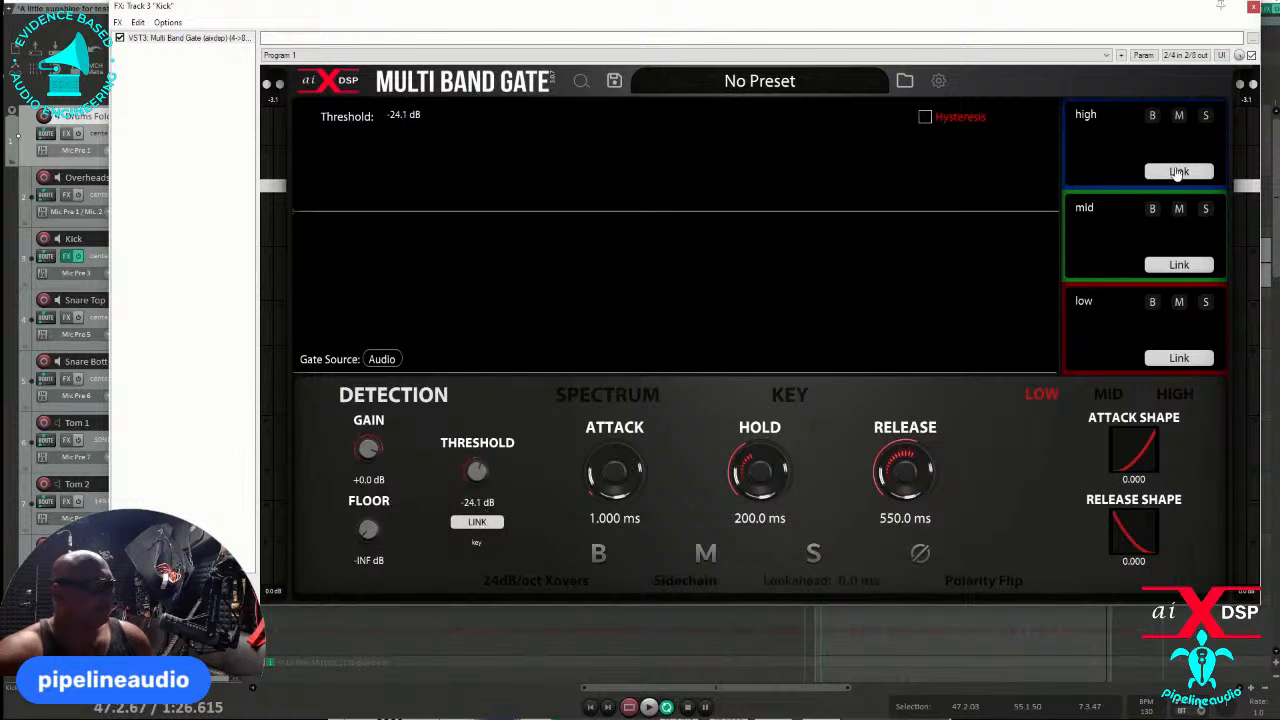
pyautogui.click(1135, 140)
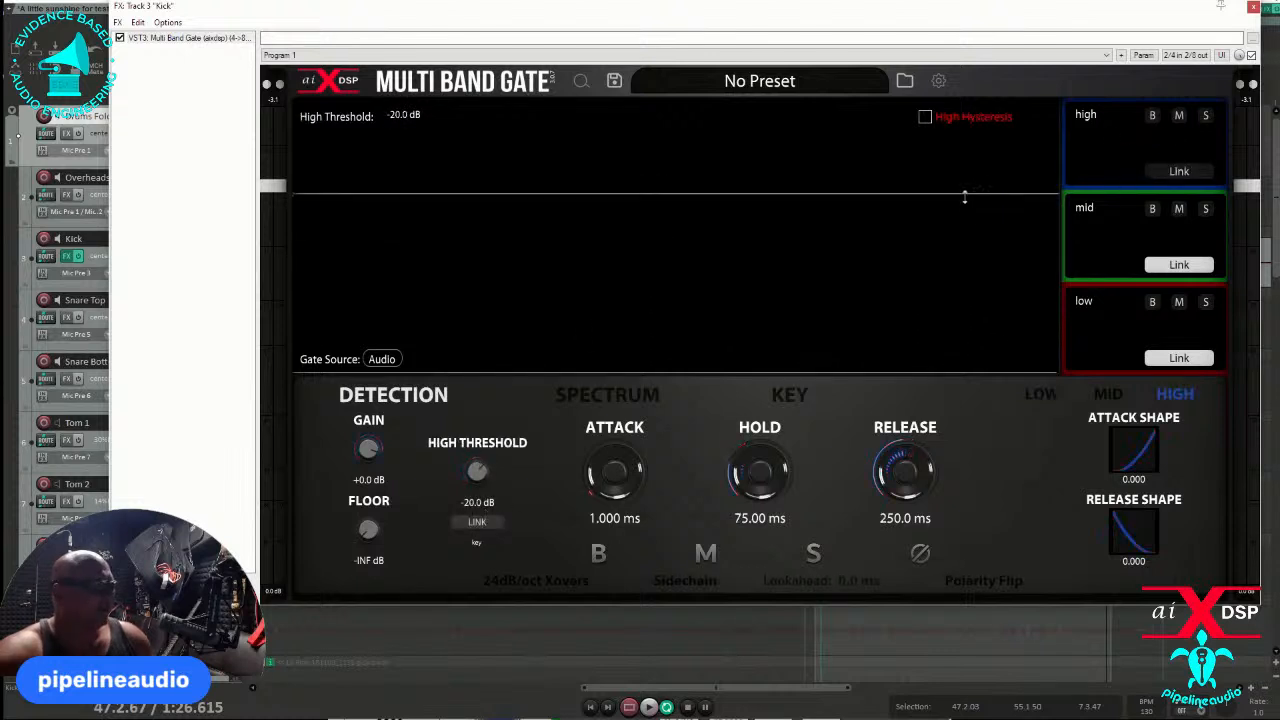
pyautogui.moveTo(965, 197); pyautogui.dragTo(988, 133)
# - Unlink the mid and low bands, setting the mid threshold to -38.9 dB and the low threshold to -61.7 dB
pyautogui.click(1157, 250)
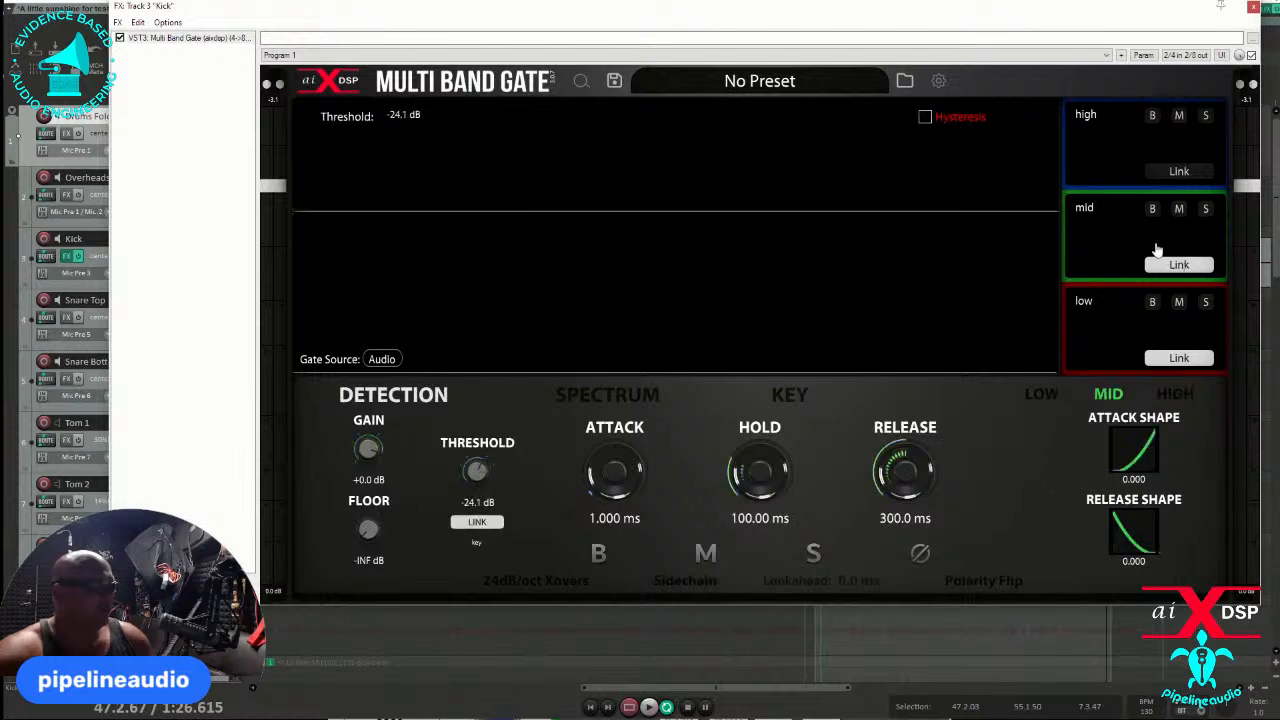
pyautogui.moveTo(966, 212); pyautogui.dragTo(955, 279)
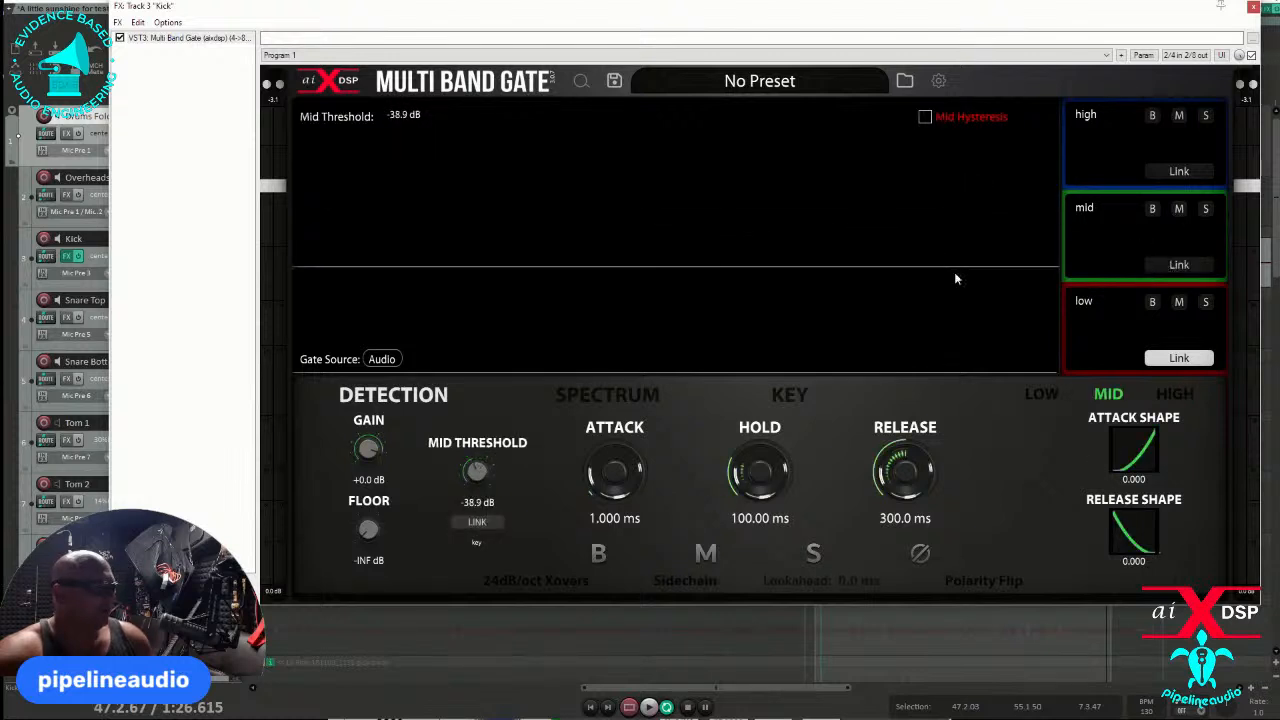
pyautogui.click(1172, 362)
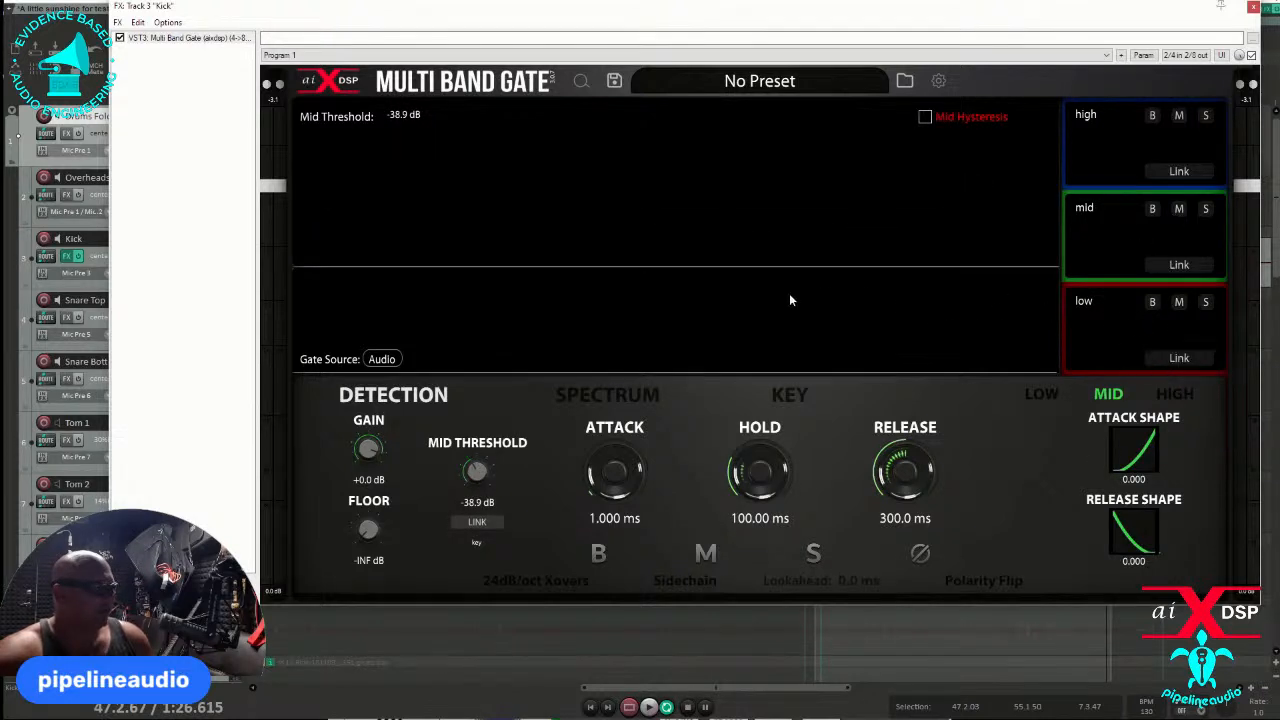
pyautogui.click(1107, 328)
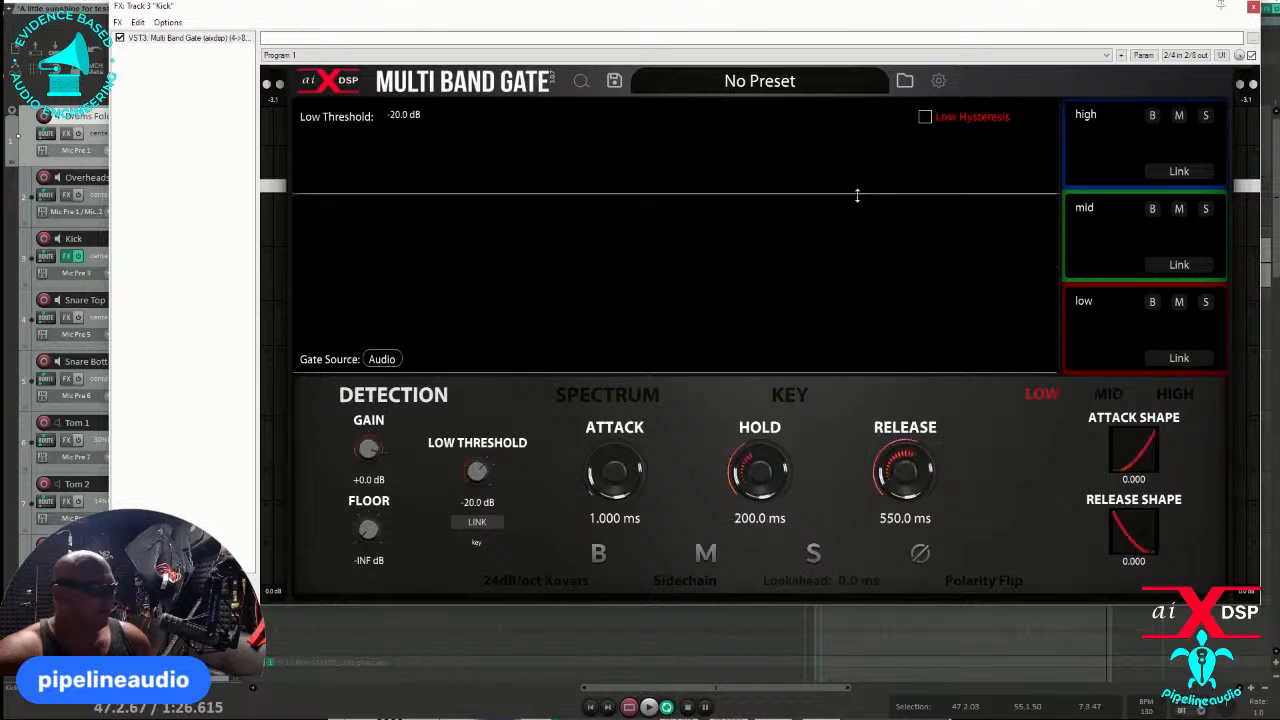
pyautogui.moveTo(857, 195); pyautogui.dragTo(840, 329)
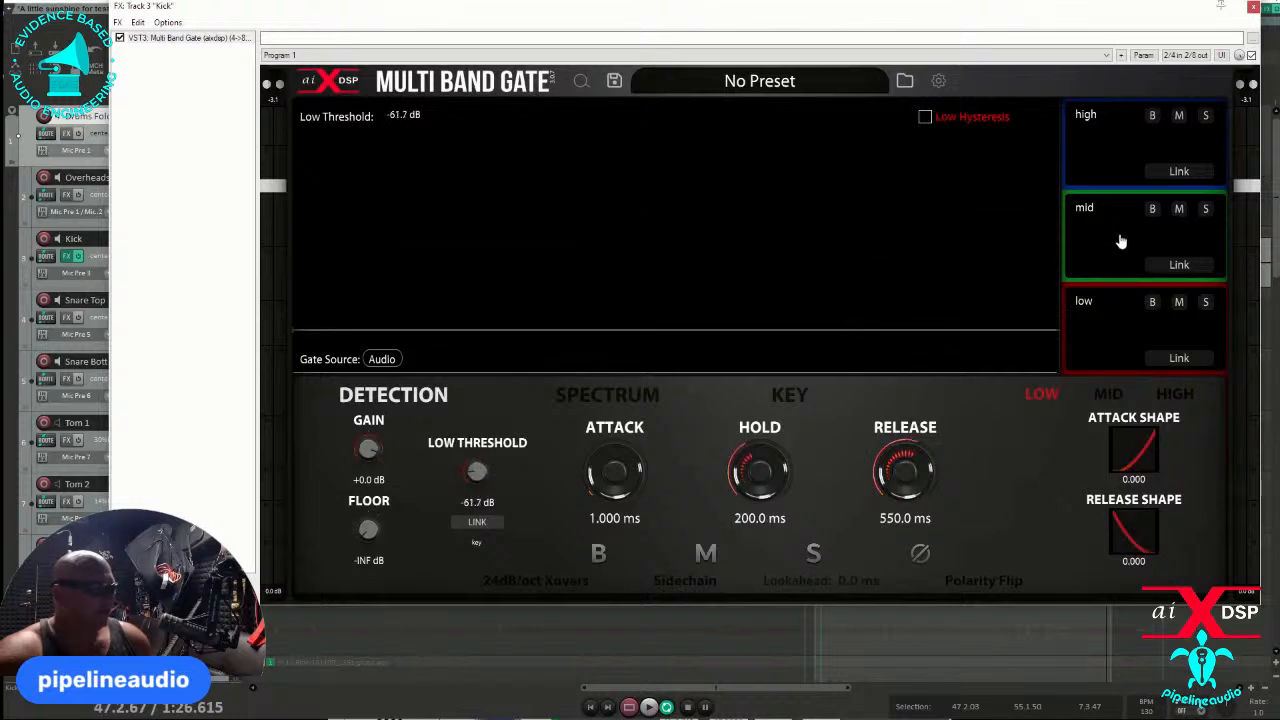
# - Review the separate thresholds of the mid, high and low bands, then check the Spectrum view and return to Detection
pyautogui.click(1121, 241)
pyautogui.click(1140, 155)
pyautogui.click(1117, 214)
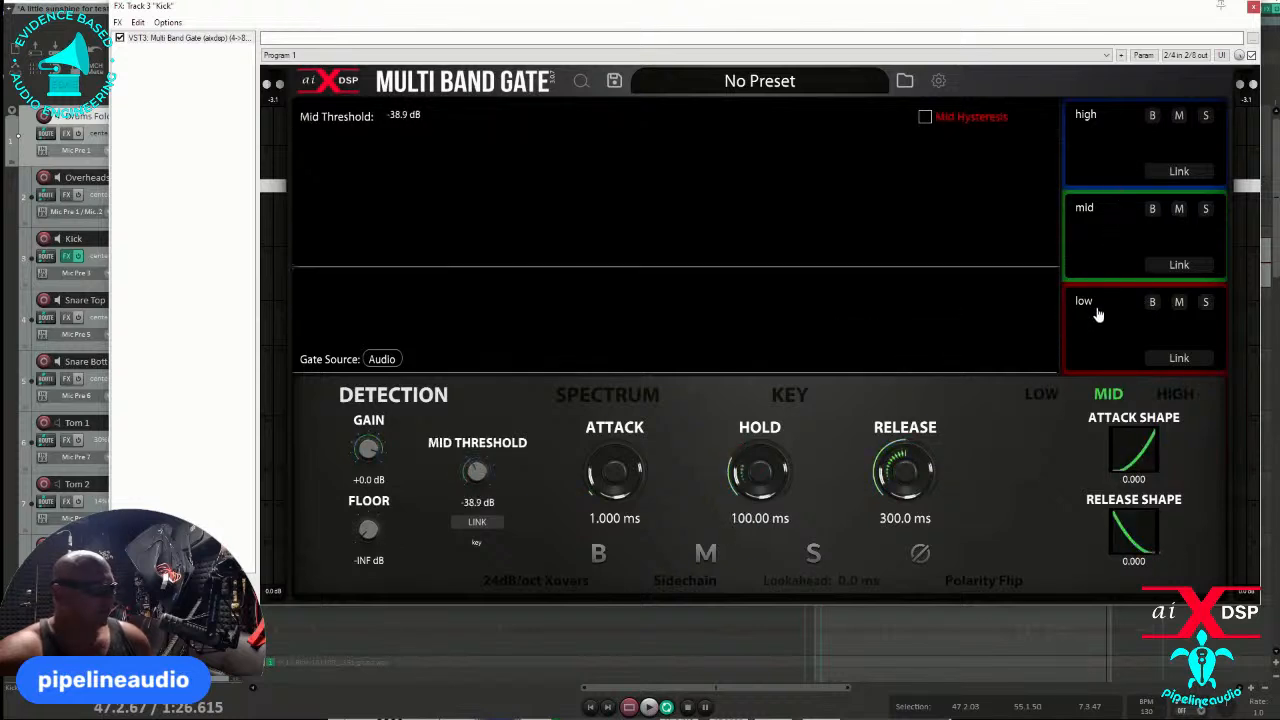
pyautogui.click(1097, 315)
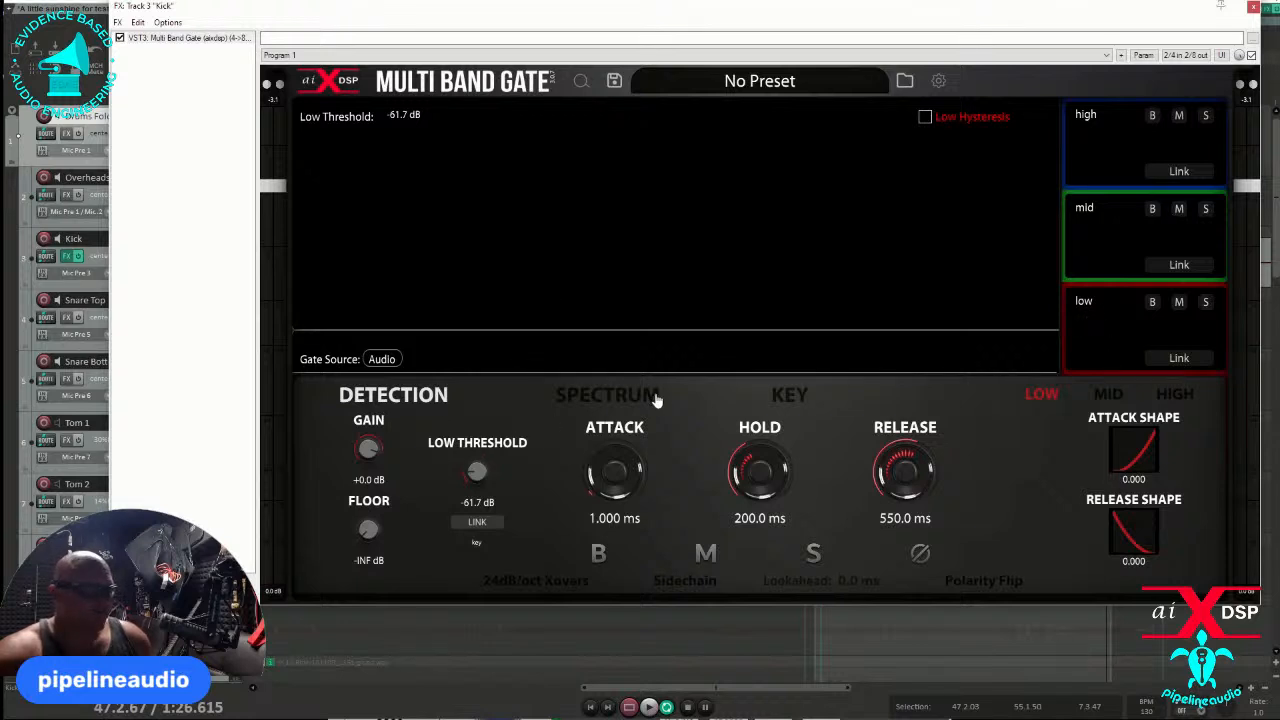
pyautogui.click(612, 398)
pyautogui.click(404, 402)
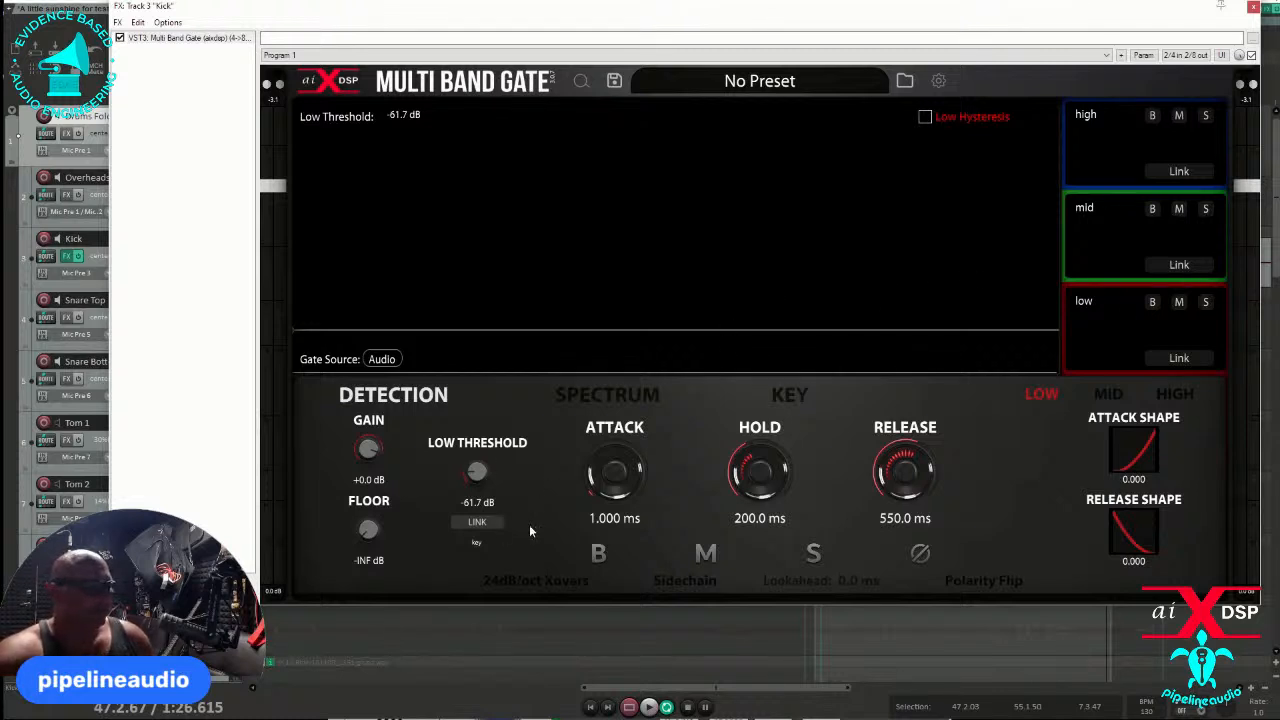
# - Relink the high, mid and low bands and lower their shared threshold to -33.4 dB
pyautogui.click(1179, 171)
pyautogui.click(1179, 264)
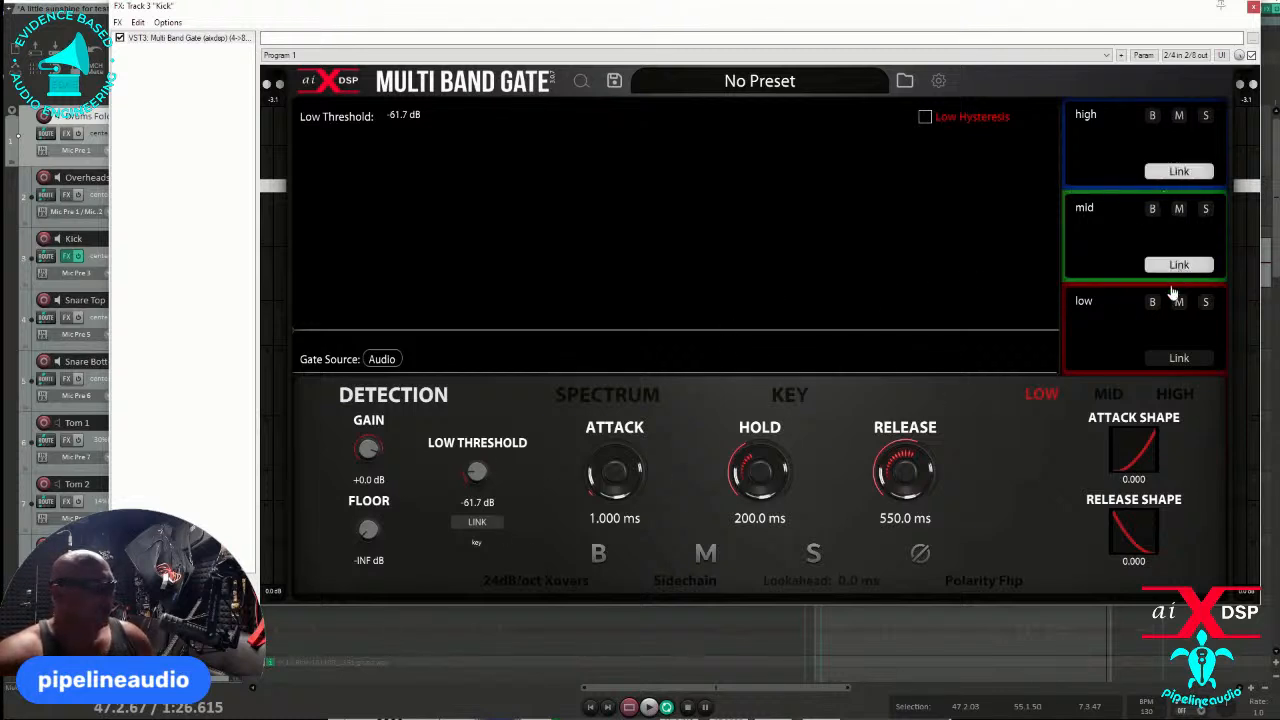
pyautogui.click(1176, 358)
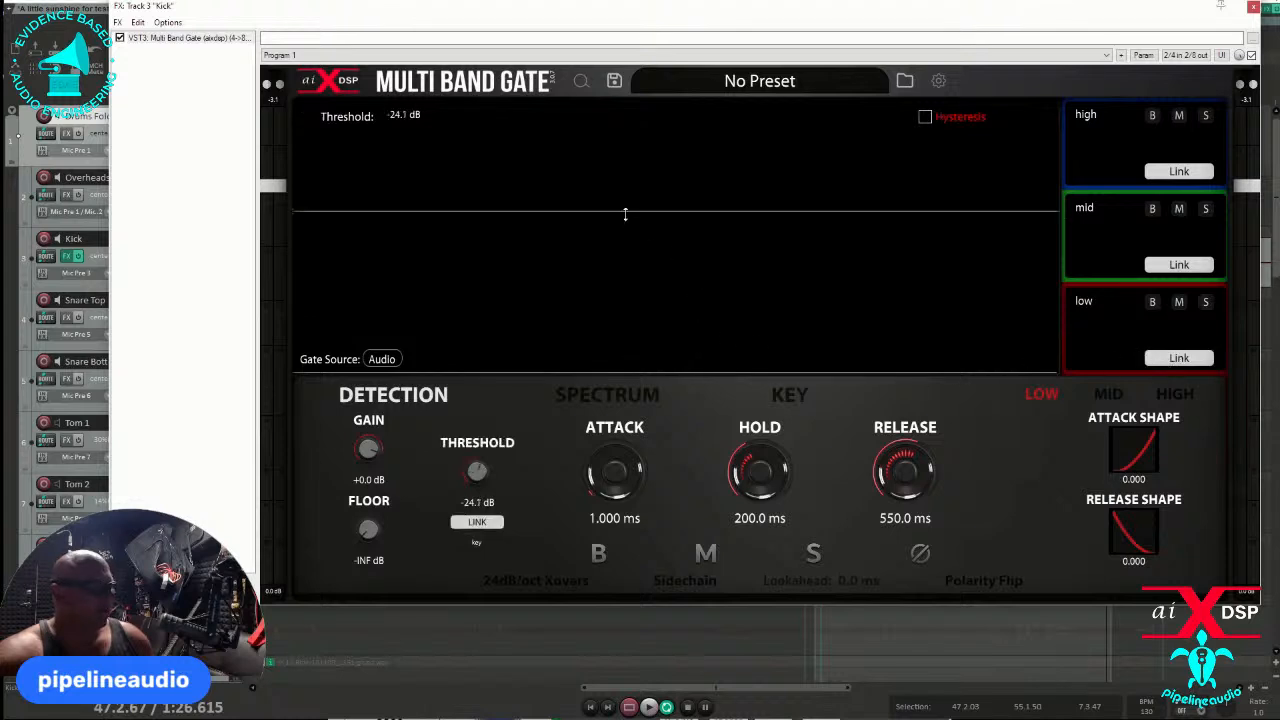
pyautogui.moveTo(625, 214); pyautogui.dragTo(634, 246)
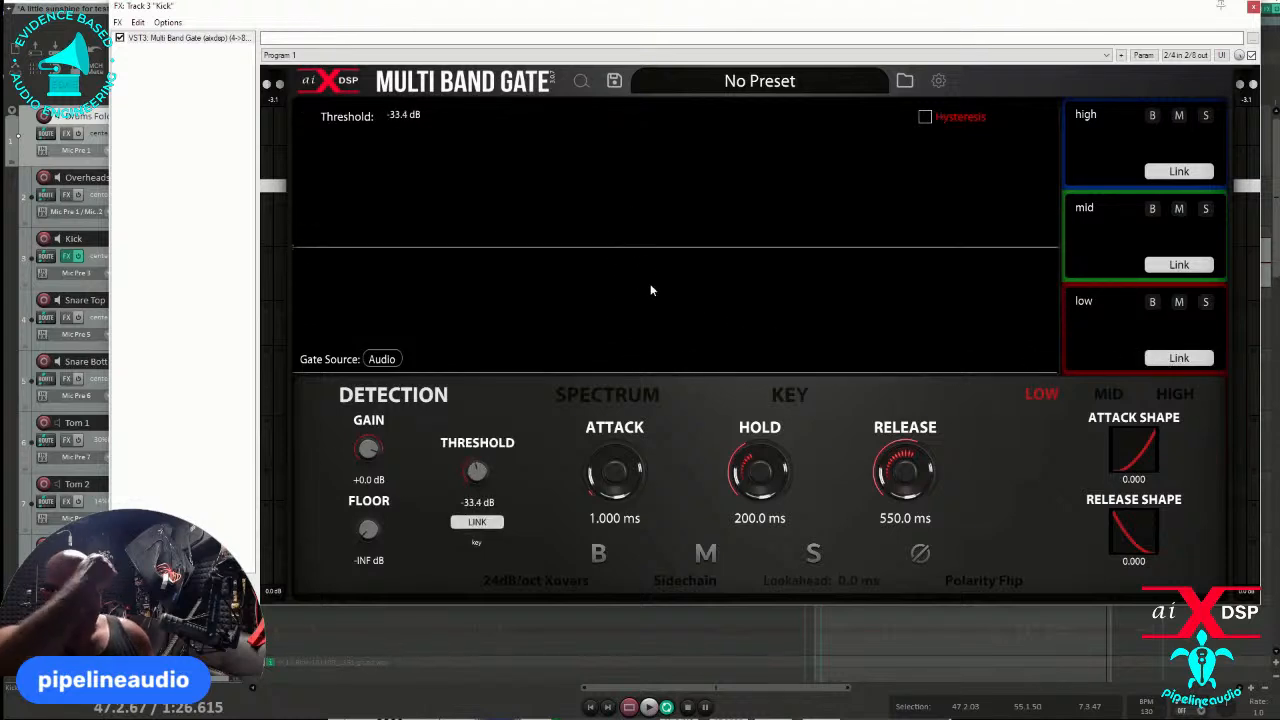
# - Check the Spectrum view again, return to Detection and select the high band
pyautogui.click(603, 396)
pyautogui.click(436, 400)
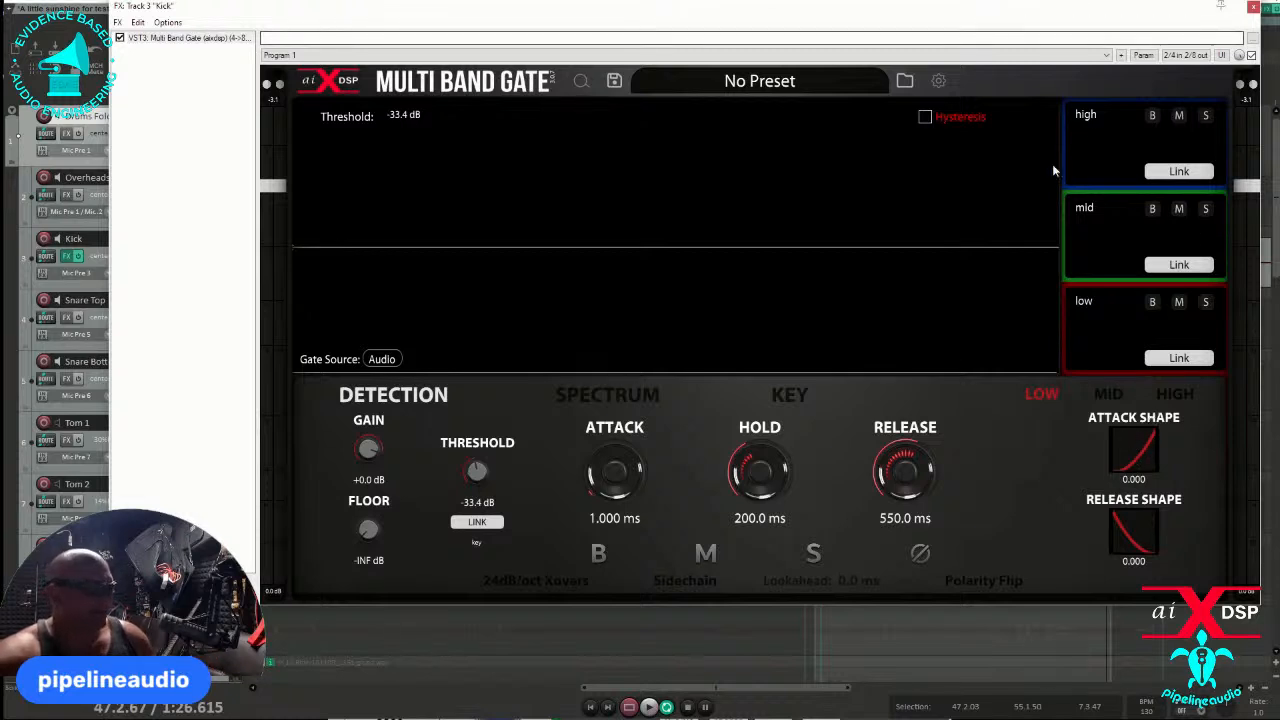
pyautogui.click(1110, 160)
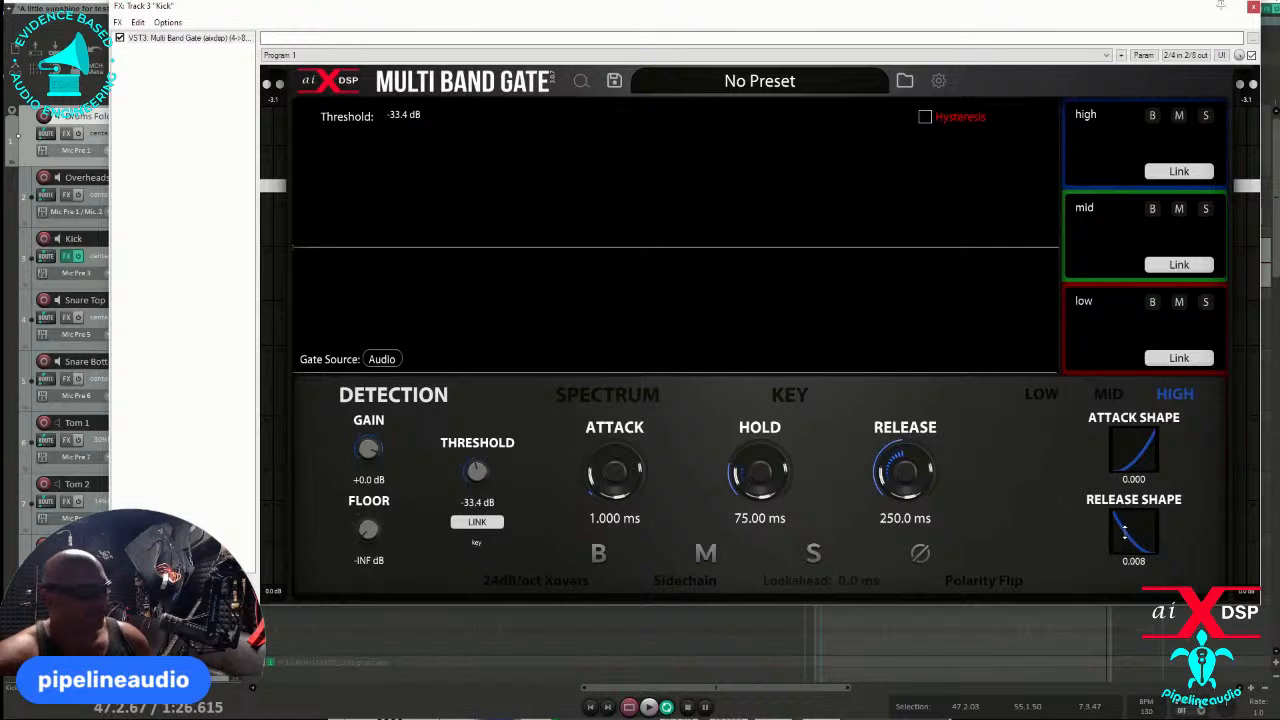
# - Set the high band's release shape to 1.000 and switch to the mid band
pyautogui.moveTo(1124, 531); pyautogui.dragTo(1134, 449)
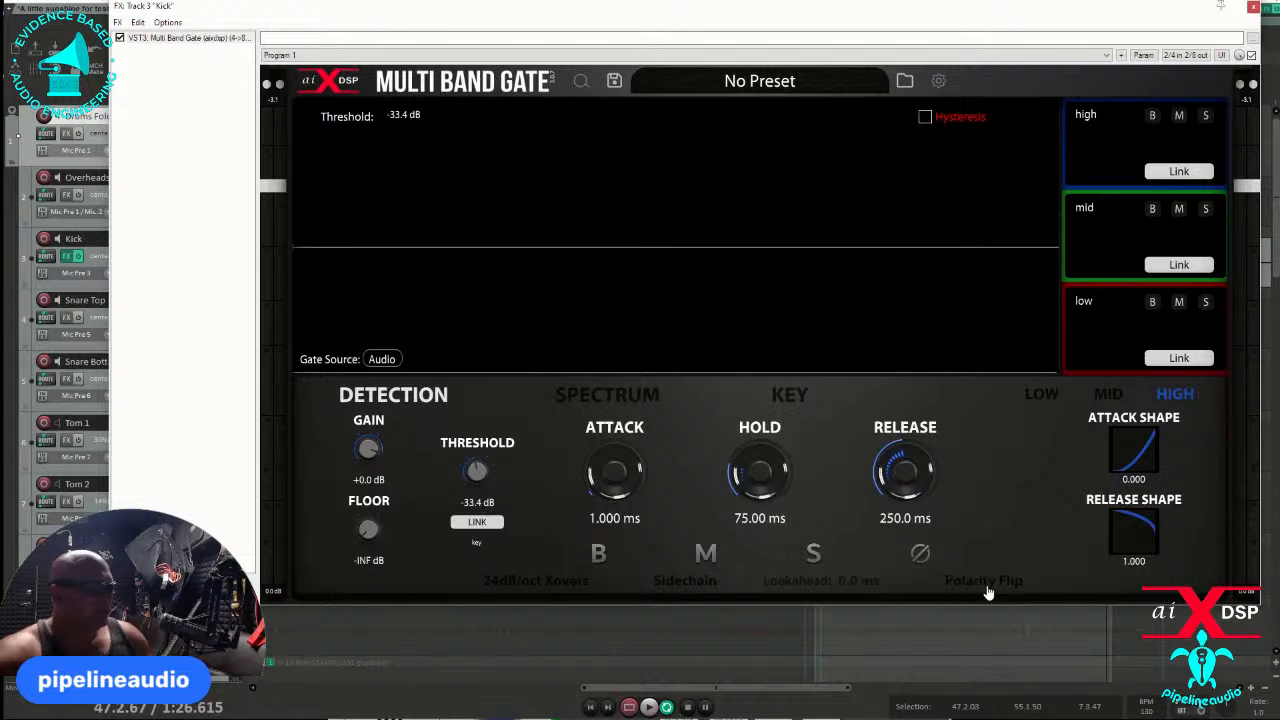
pyautogui.click(1122, 241)
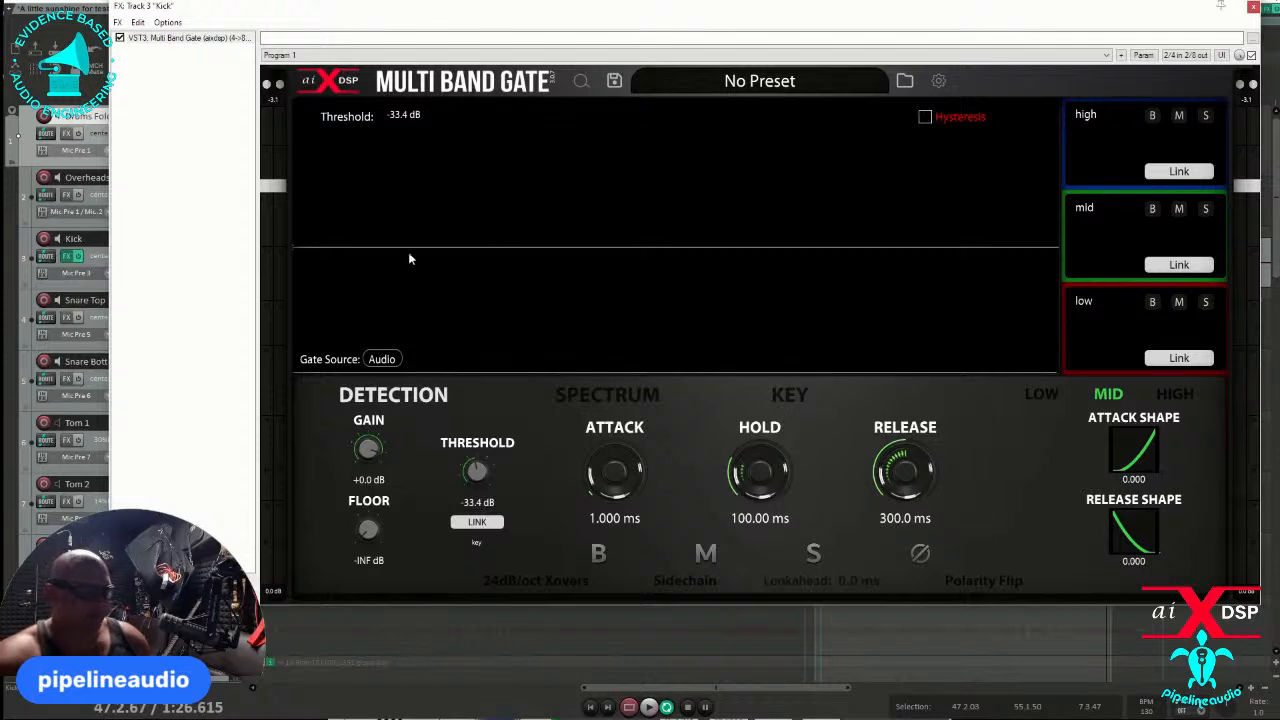
pyautogui.moveTo(440, 37); pyautogui.dragTo(411, 96)
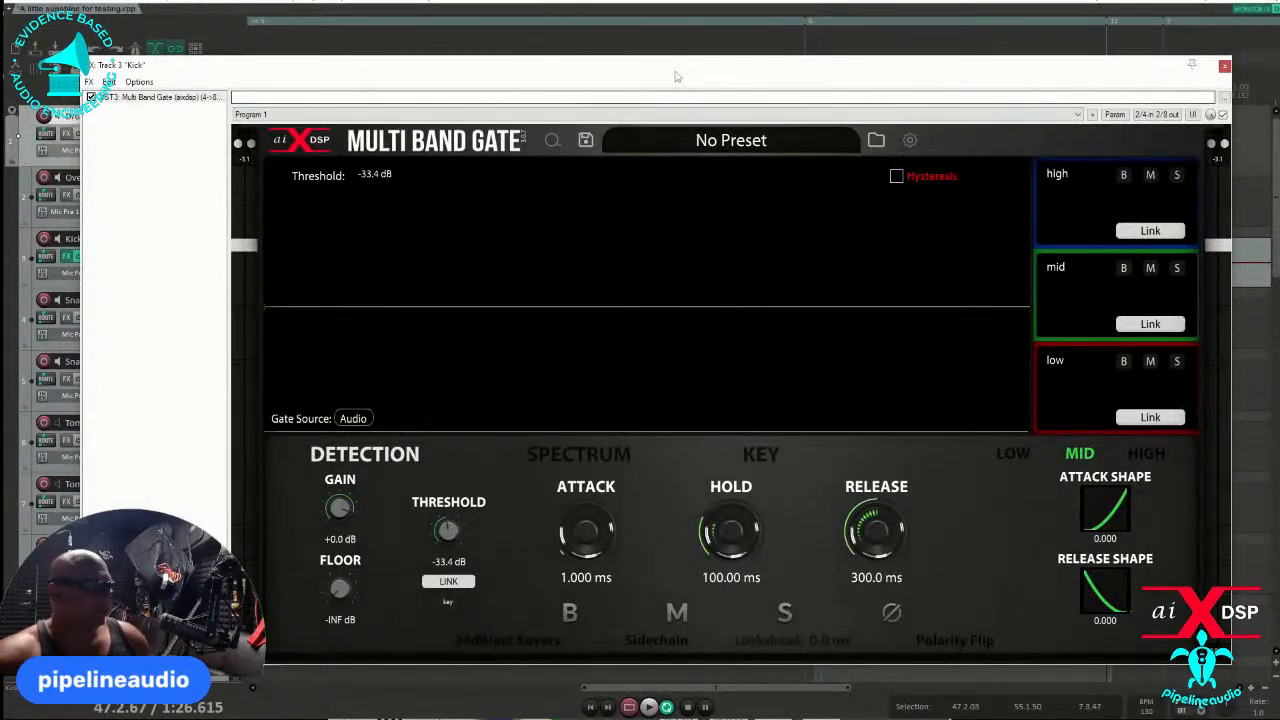
pyautogui.moveTo(674, 73); pyautogui.dragTo(633, 71)
# - Play the kick loop, raise the linked threshold to -16.3 dB, and set the unlinked high band's threshold to -16.6 dB
pyautogui.press('space')
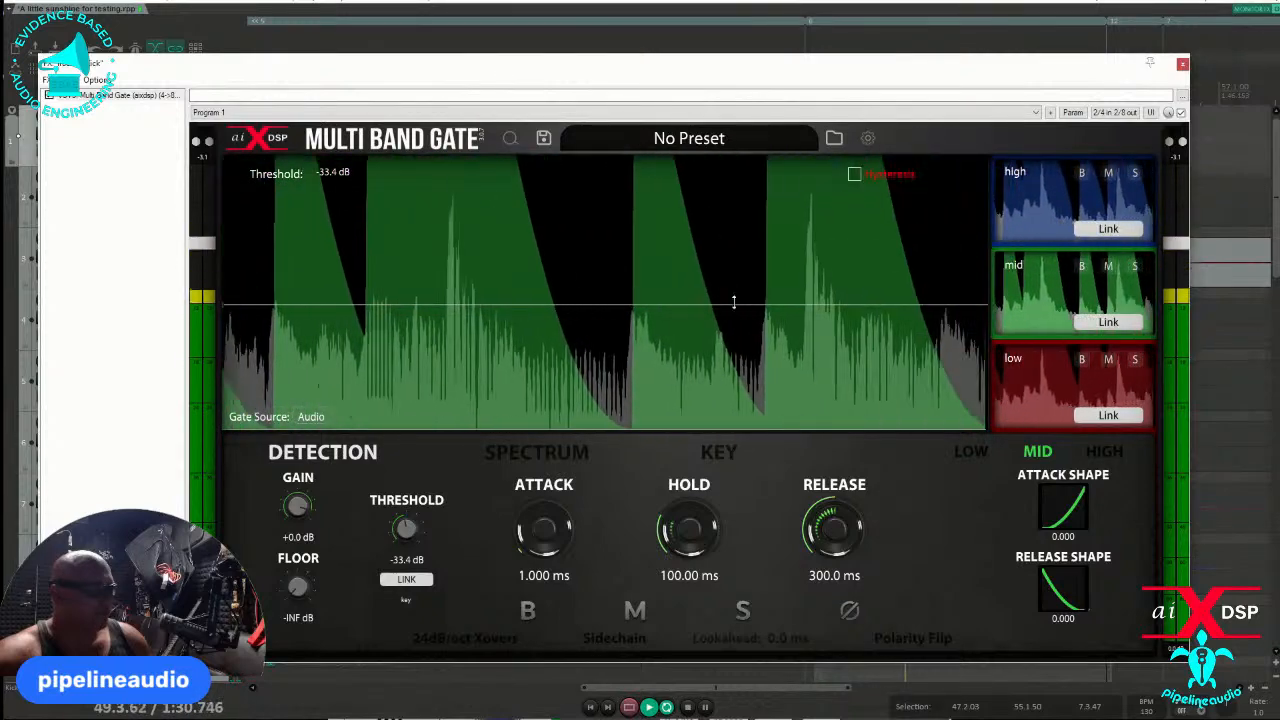
pyautogui.moveTo(733, 302); pyautogui.dragTo(730, 276)
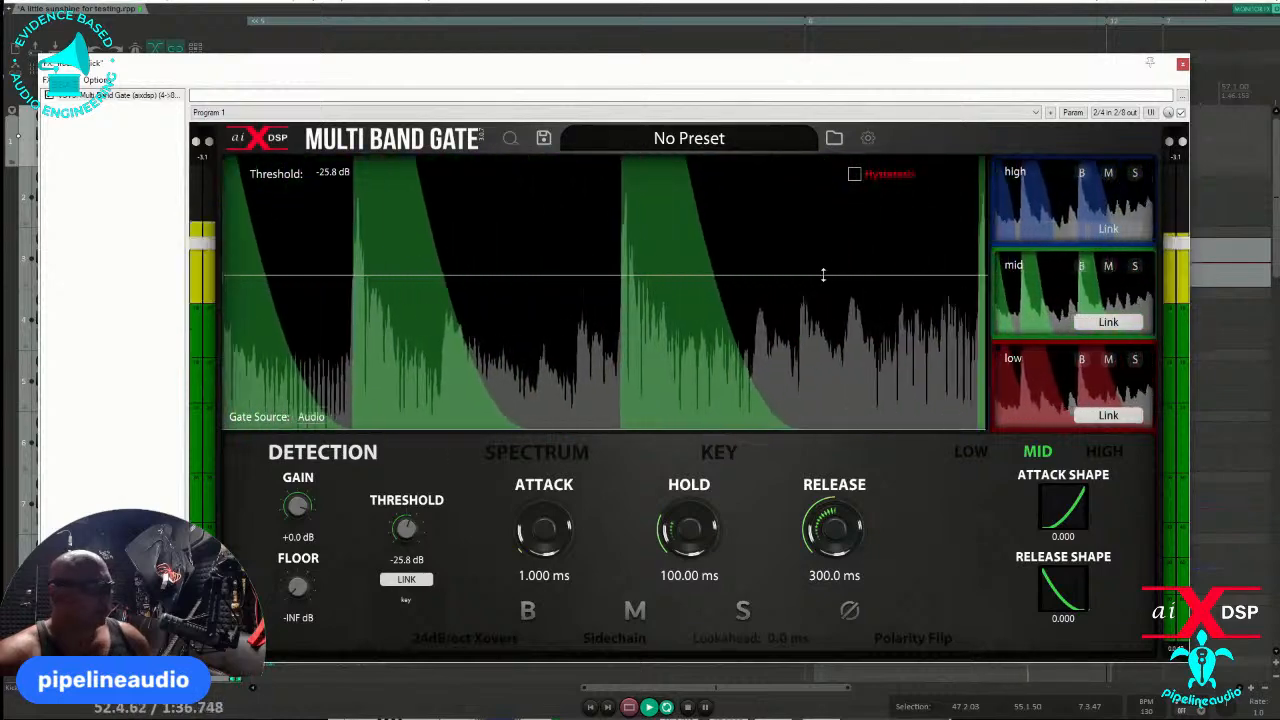
pyautogui.moveTo(822, 274); pyautogui.dragTo(824, 236)
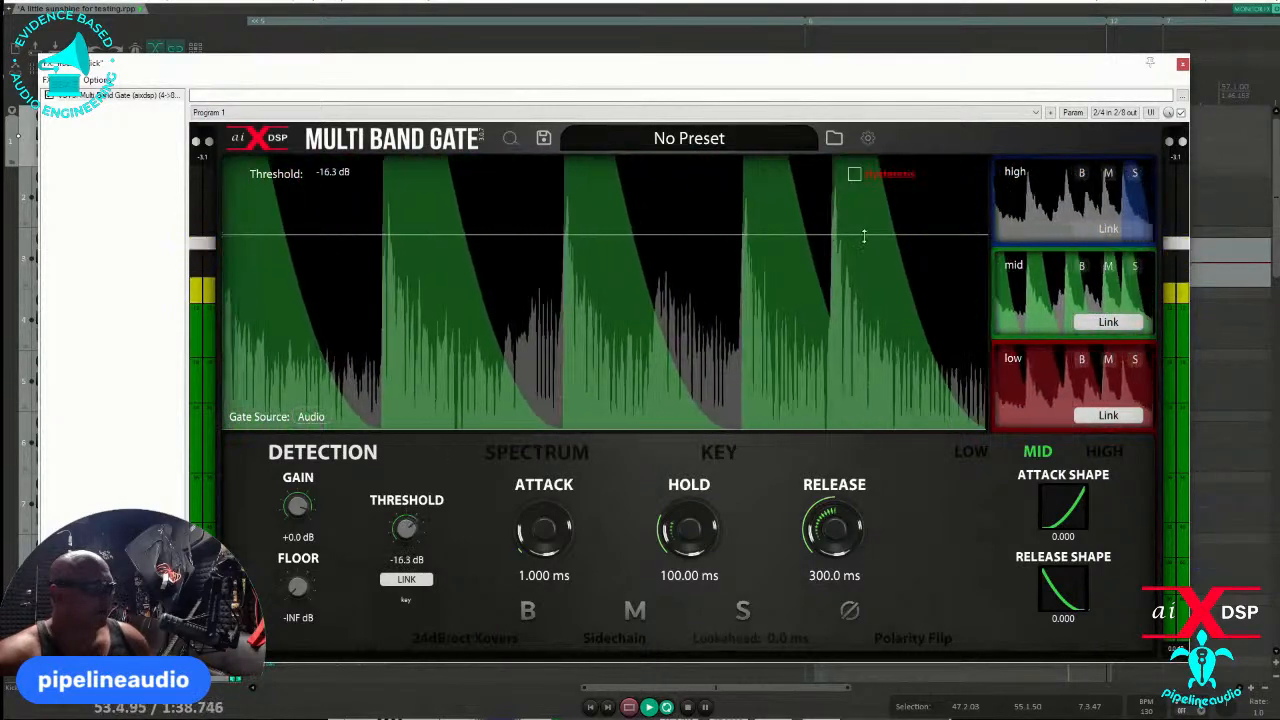
pyautogui.click(1050, 205)
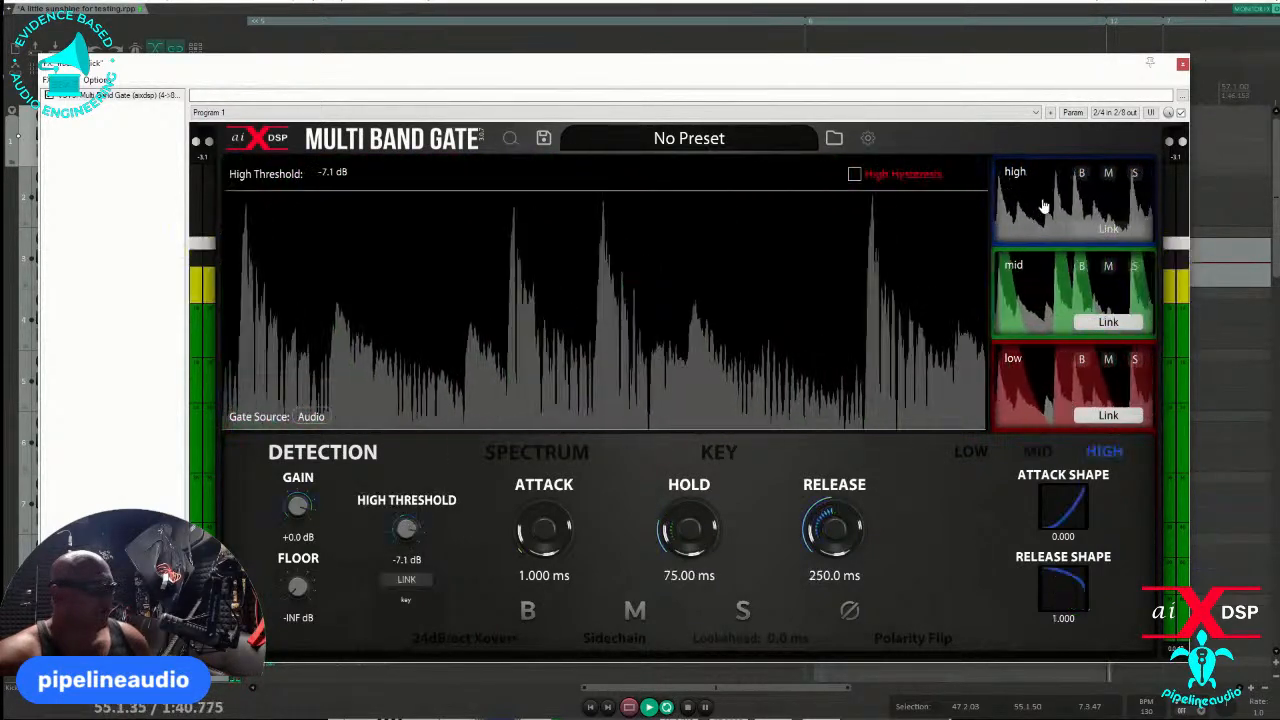
pyautogui.moveTo(886, 190); pyautogui.dragTo(880, 236)
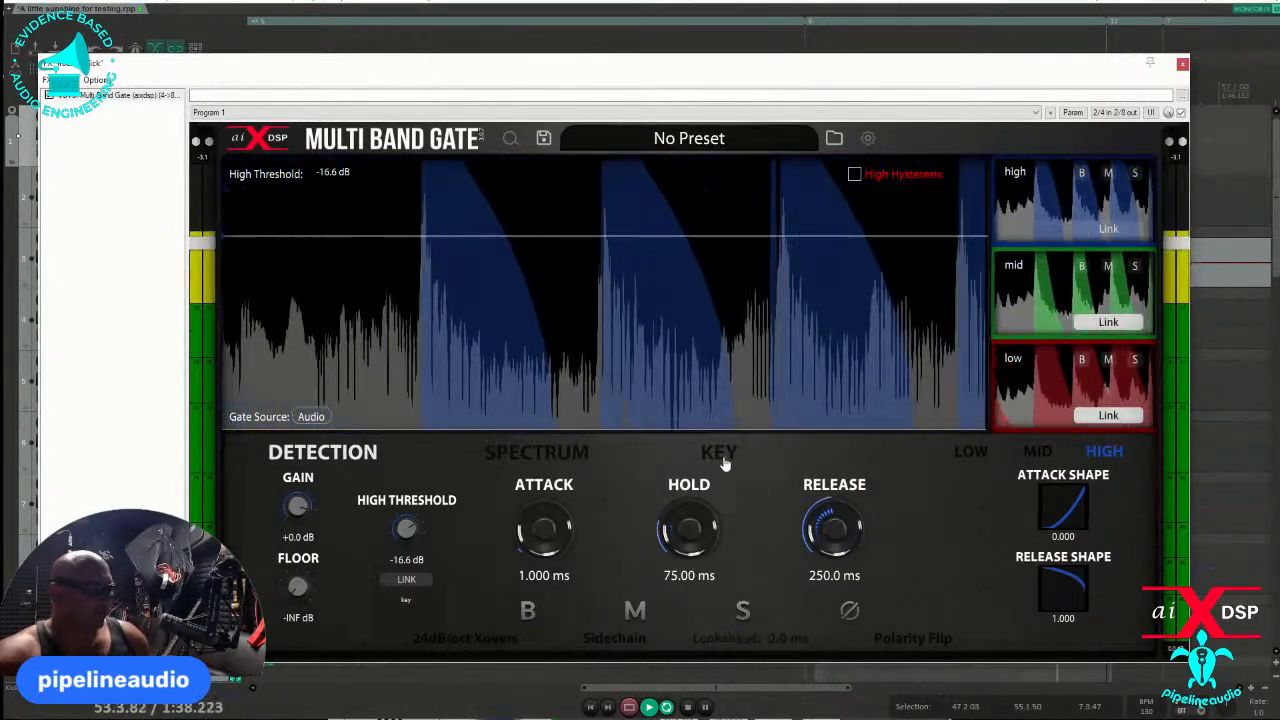
# - Lower the key filter's low-pass frequency to 208 Hz and return to the Detection view
pyautogui.click(705, 455)
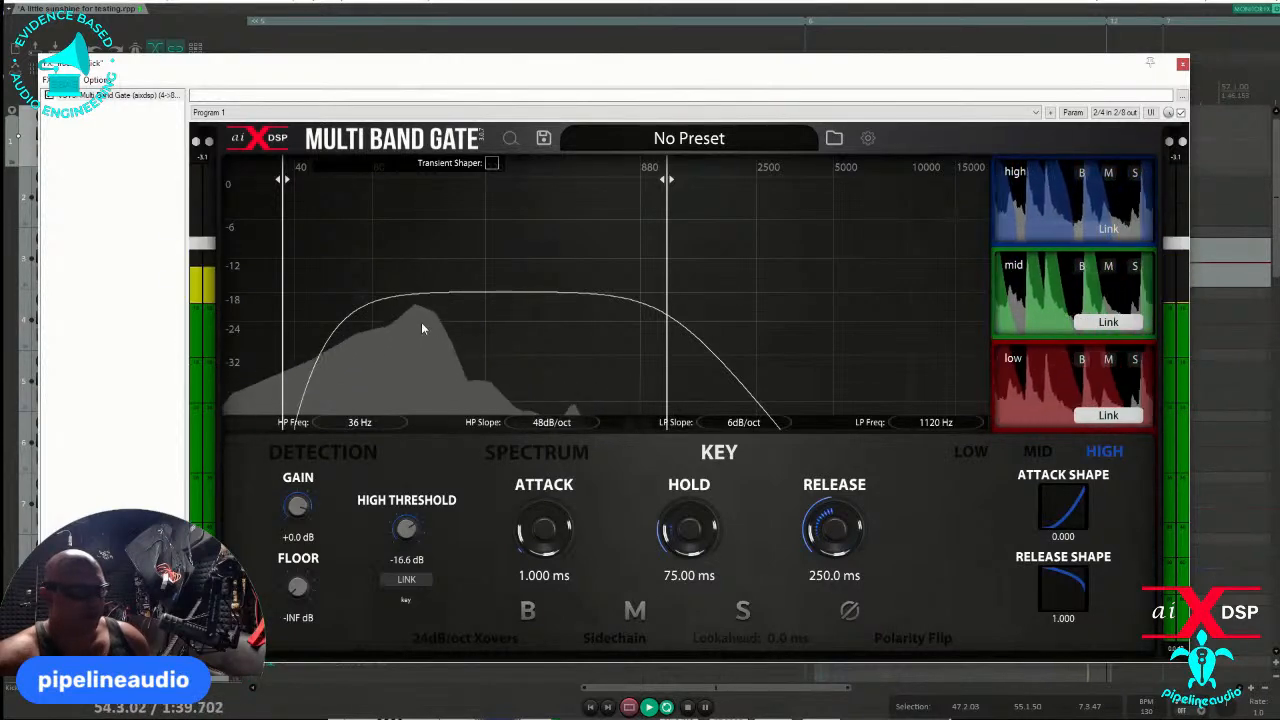
pyautogui.moveTo(663, 326); pyautogui.dragTo(481, 312)
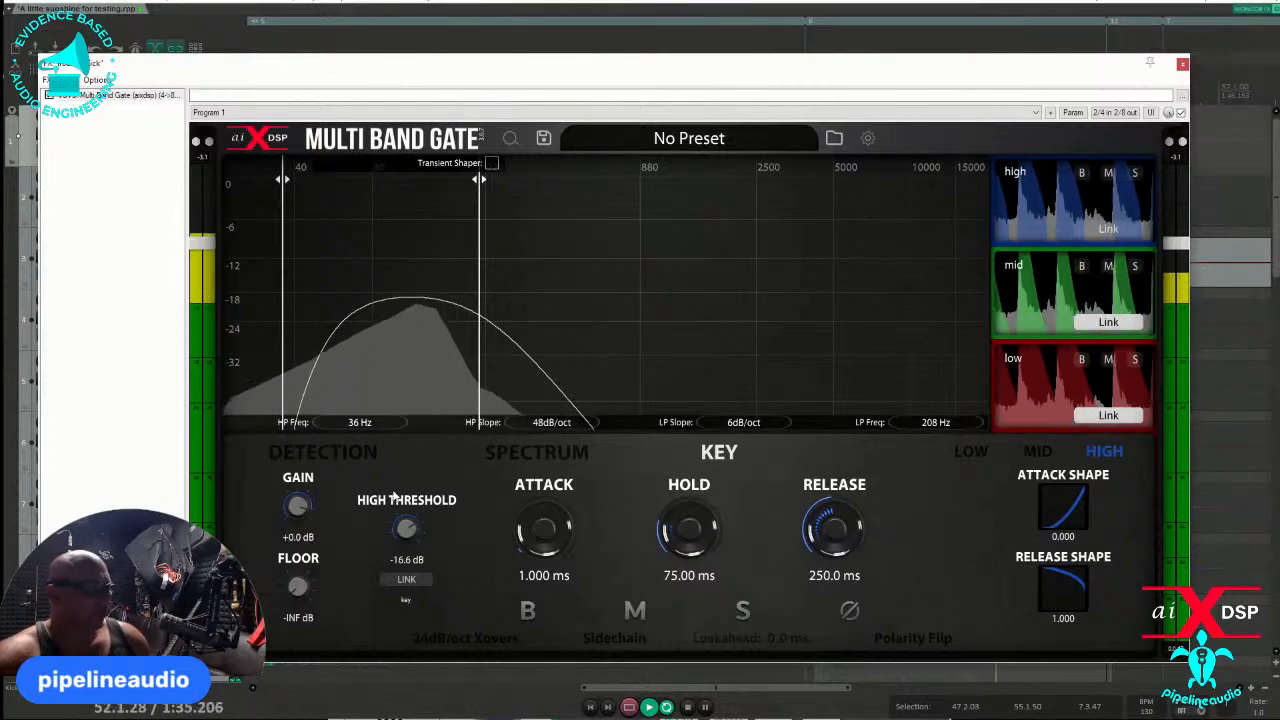
pyautogui.click(338, 456)
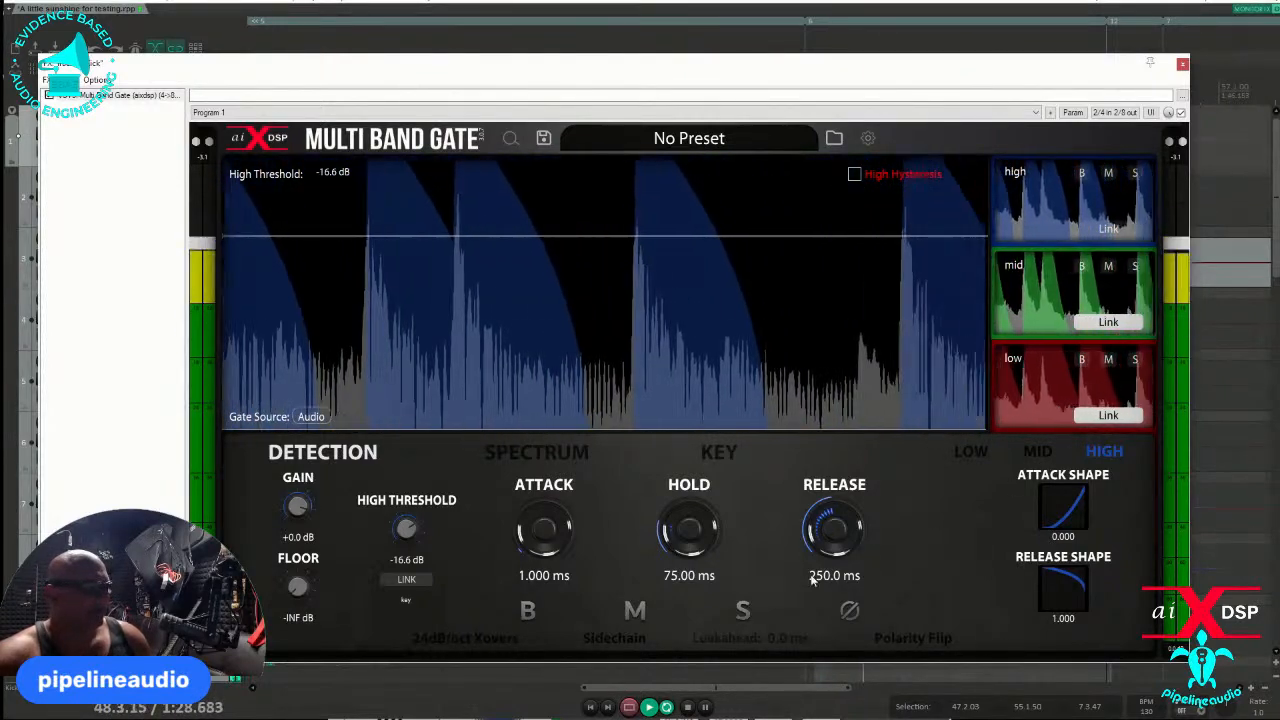
# - Set the lookahead to 18.8 ms and the high band's release shape to -0.400
pyautogui.moveTo(783, 640); pyautogui.dragTo(783, 481)
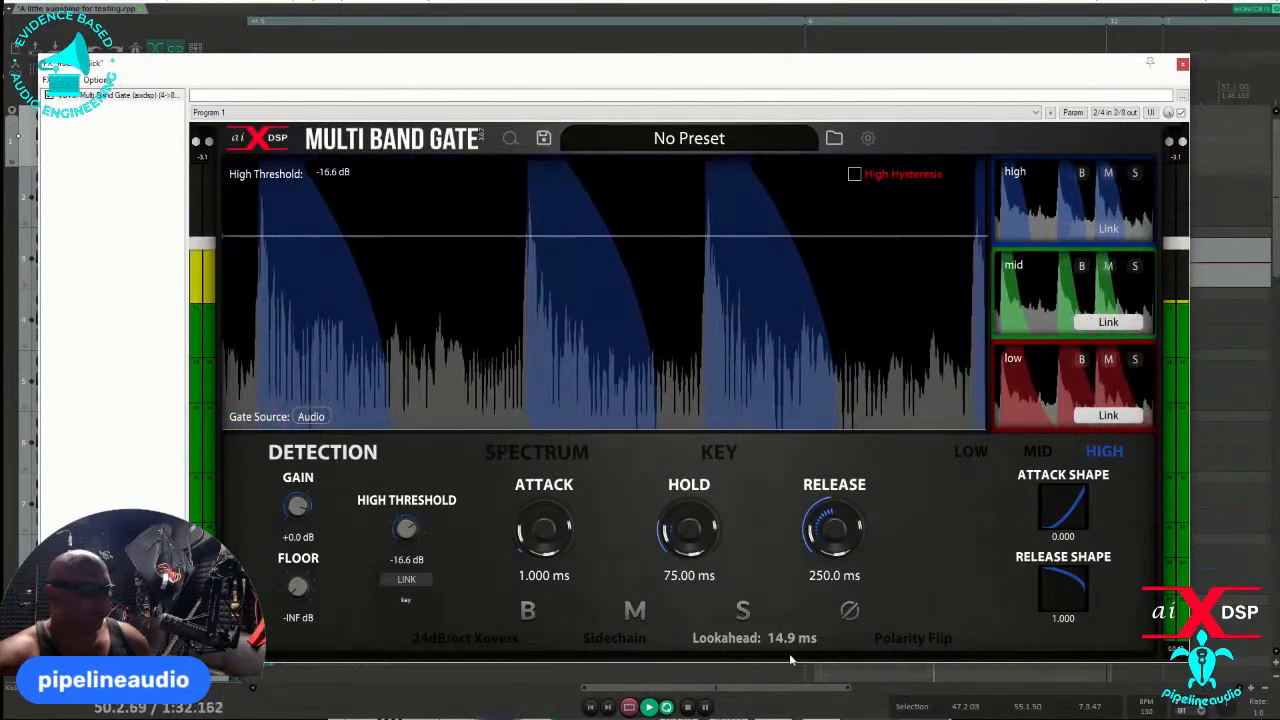
pyautogui.moveTo(781, 645); pyautogui.dragTo(828, 627)
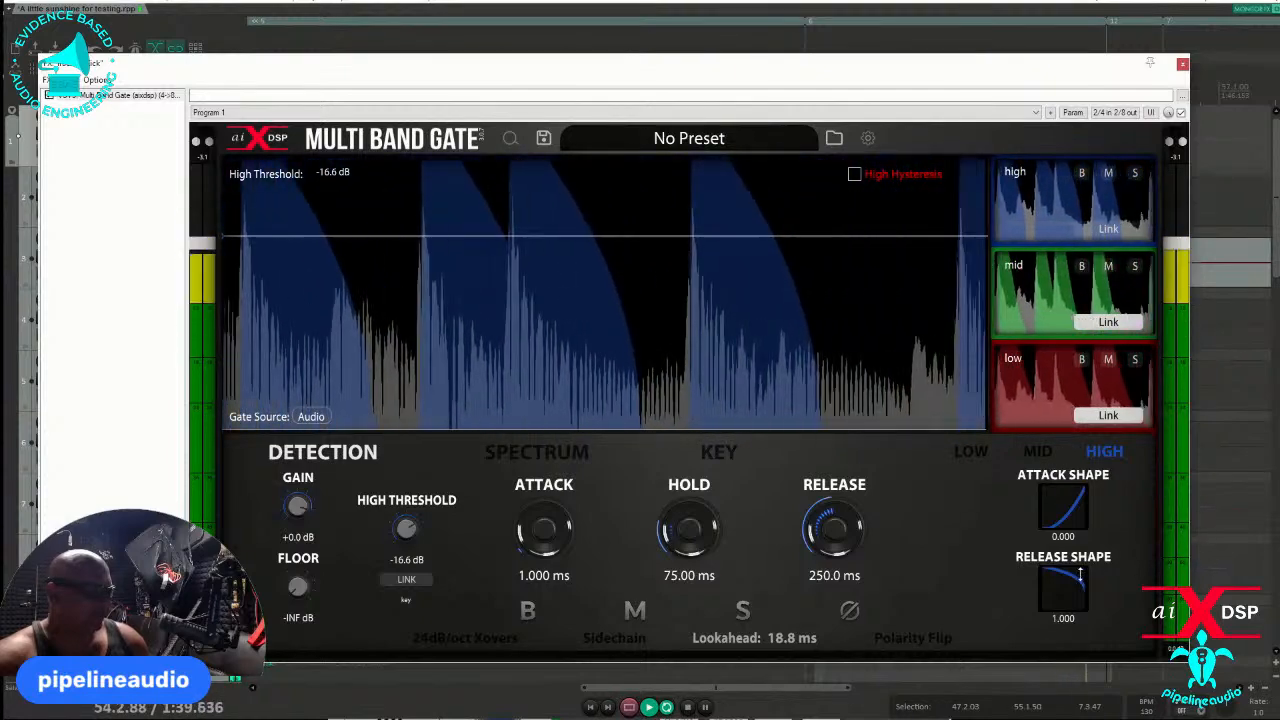
pyautogui.moveTo(1069, 580); pyautogui.dragTo(1069, 635)
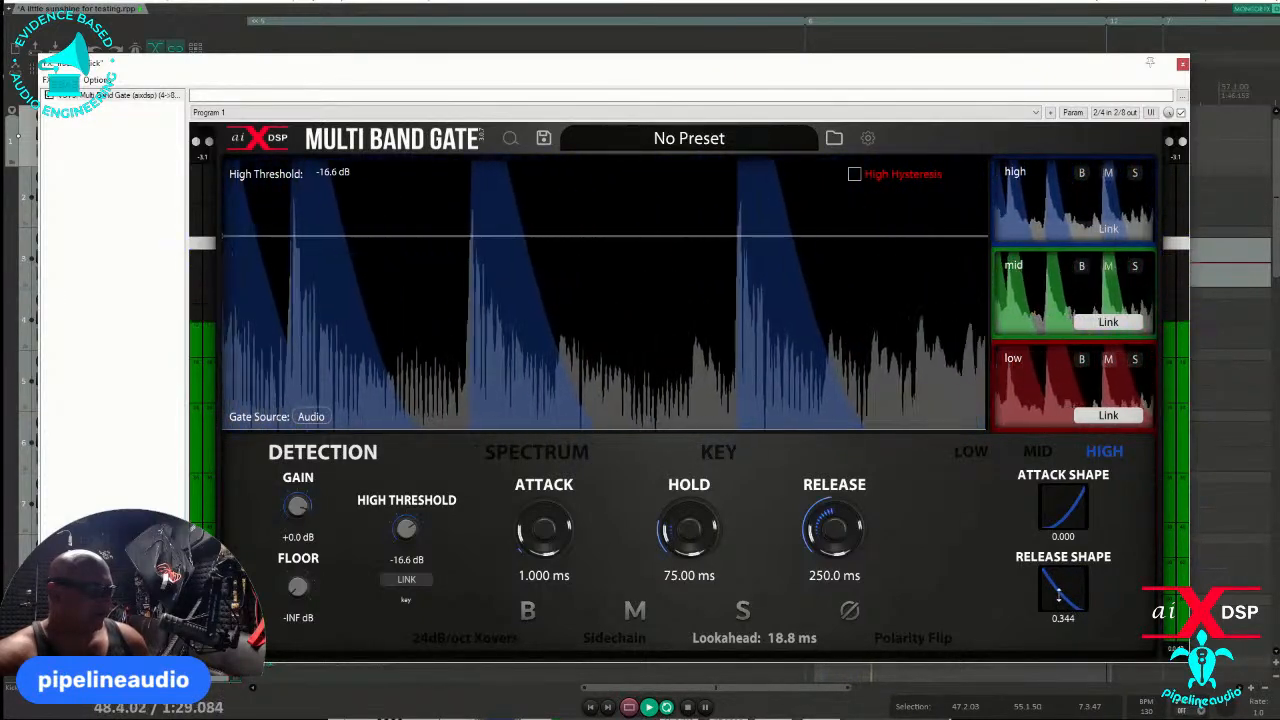
pyautogui.moveTo(1069, 618); pyautogui.dragTo(1028, 656)
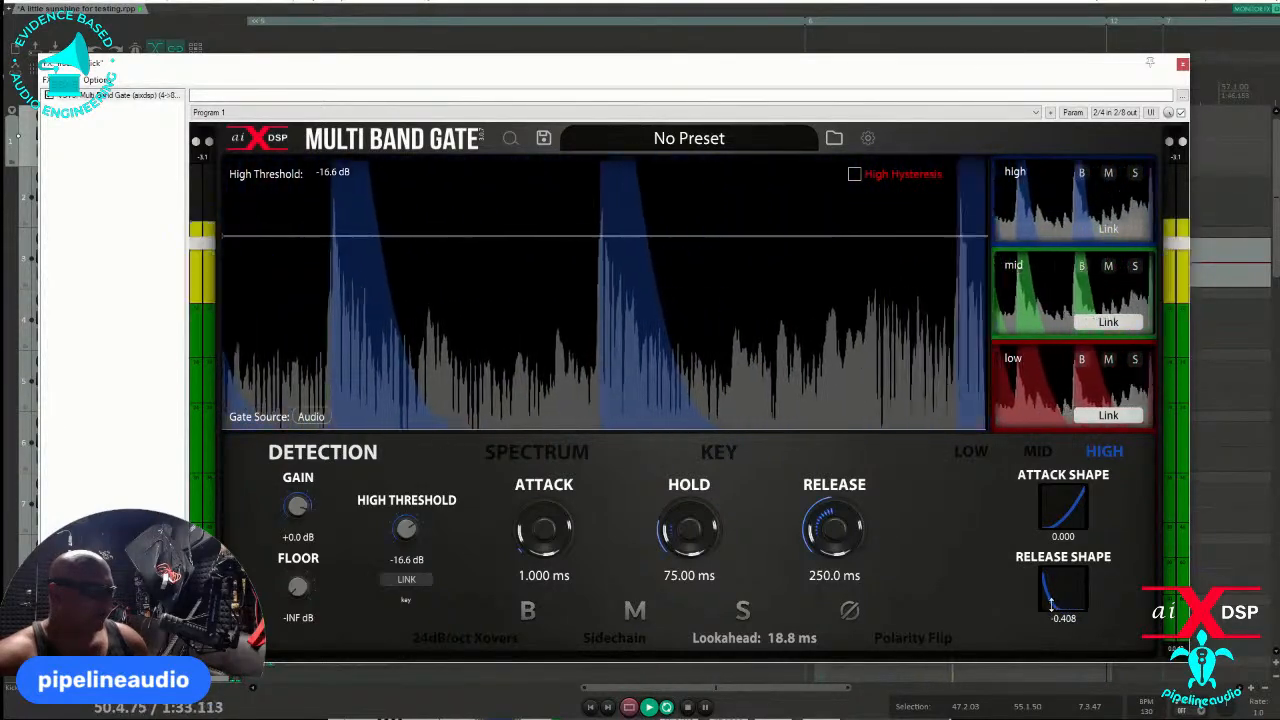
pyautogui.moveTo(1068, 589); pyautogui.dragTo(992, 692)
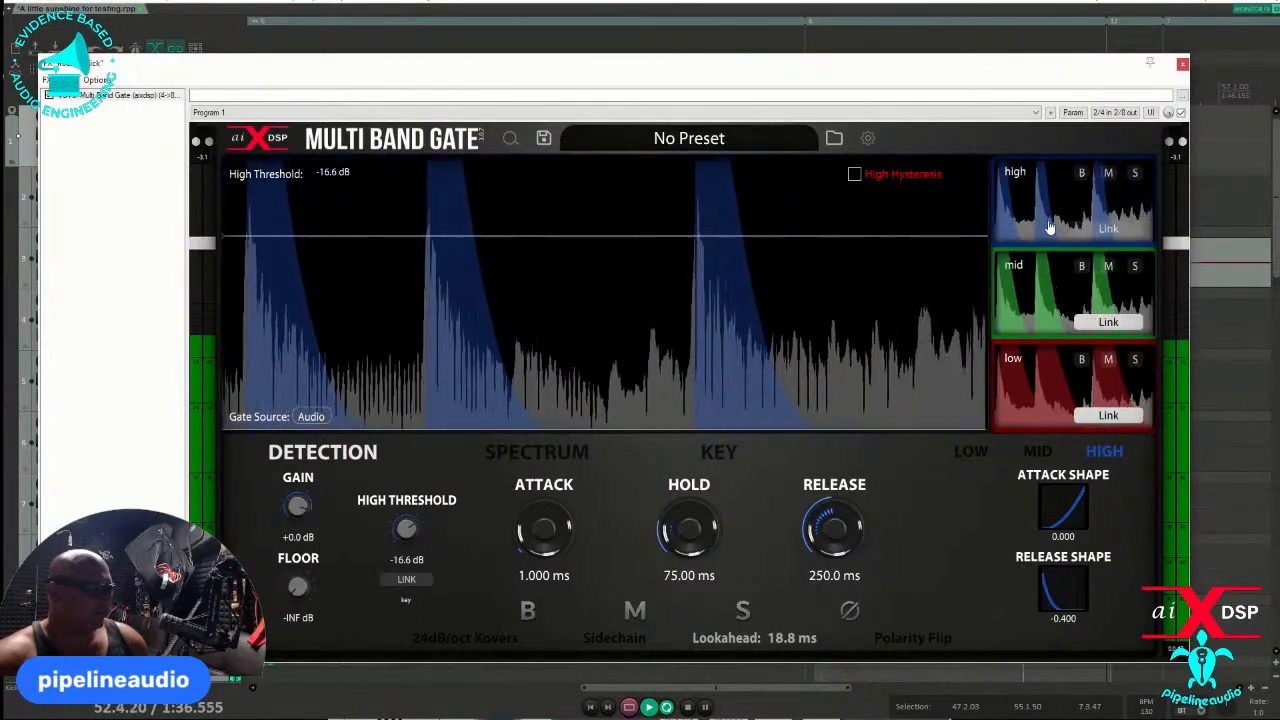
# - Try a longer hold on the high band, reduce it to 0 ms, and set the high threshold to -15.3 dB
pyautogui.moveTo(893, 235); pyautogui.dragTo(896, 224)
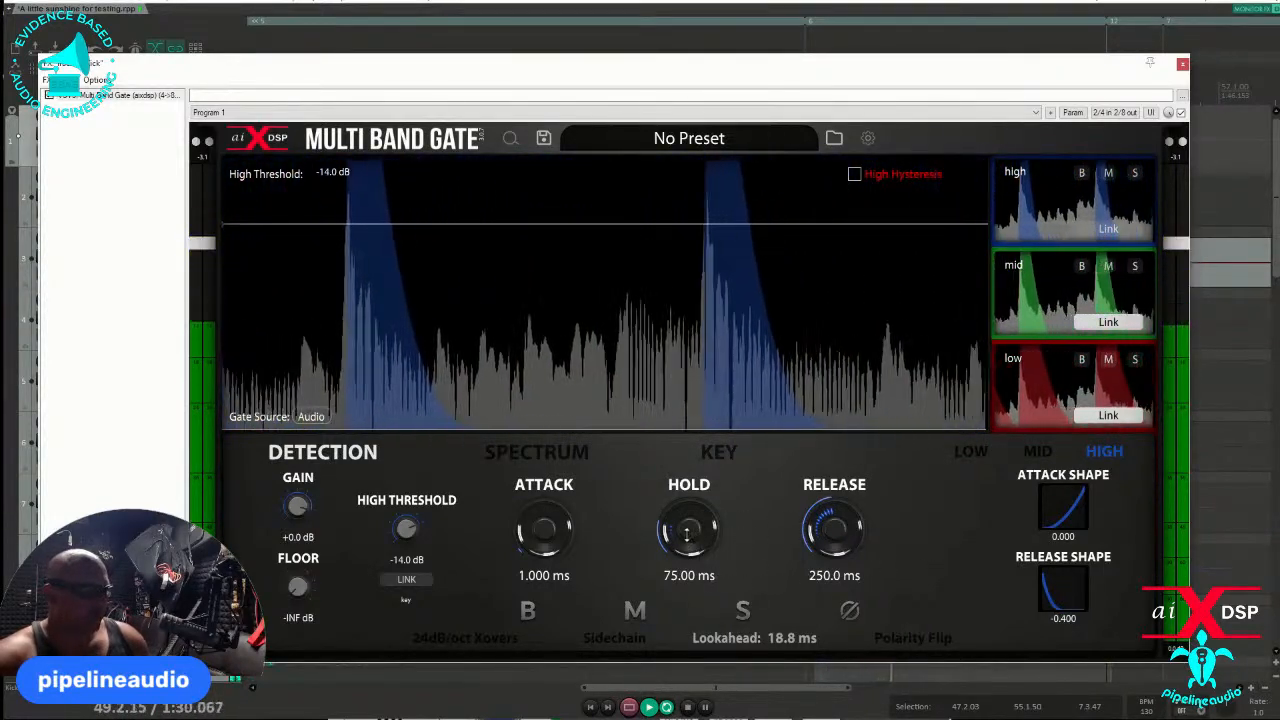
pyautogui.moveTo(689, 528); pyautogui.dragTo(691, 511)
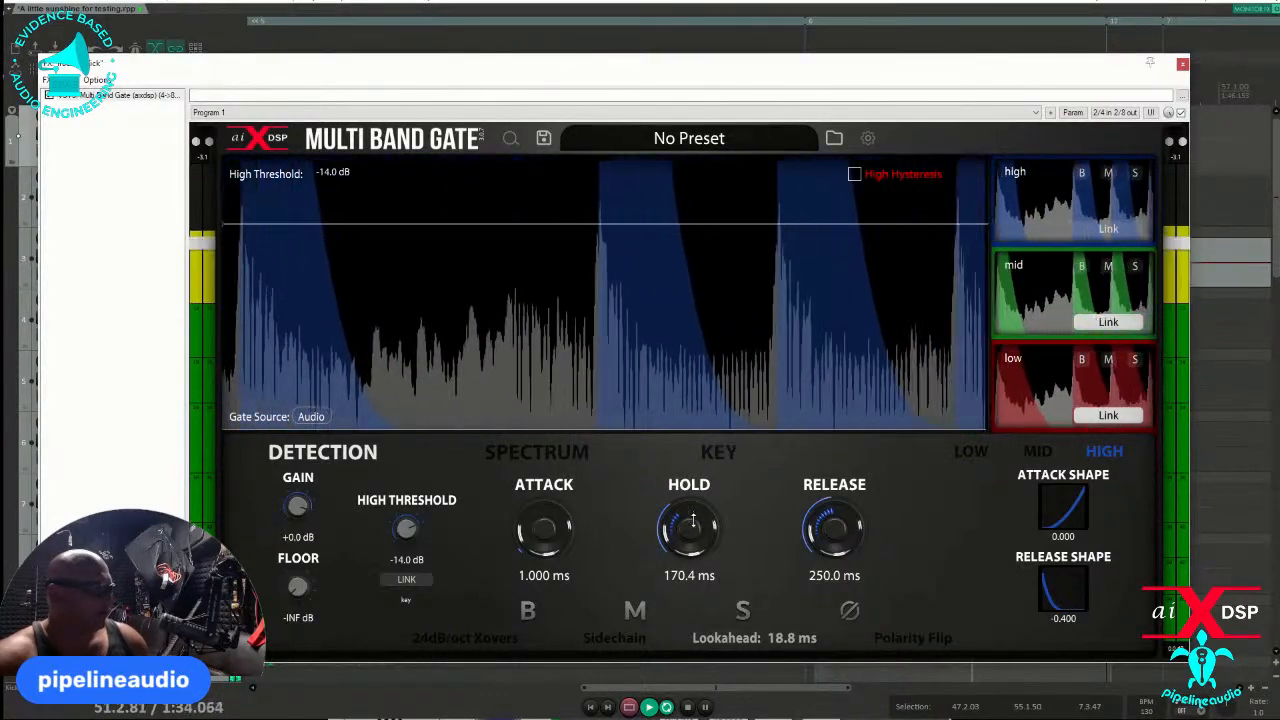
pyautogui.moveTo(692, 510); pyautogui.dragTo(692, 570)
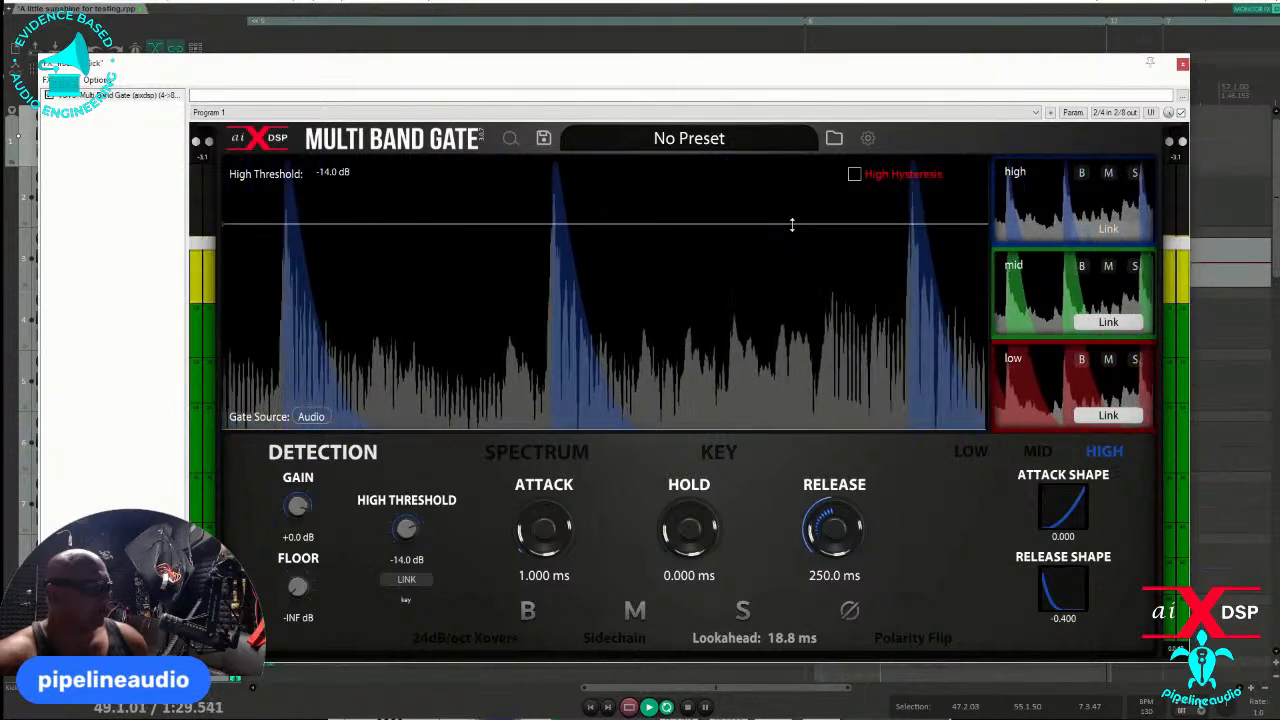
pyautogui.moveTo(791, 225); pyautogui.dragTo(733, 235)
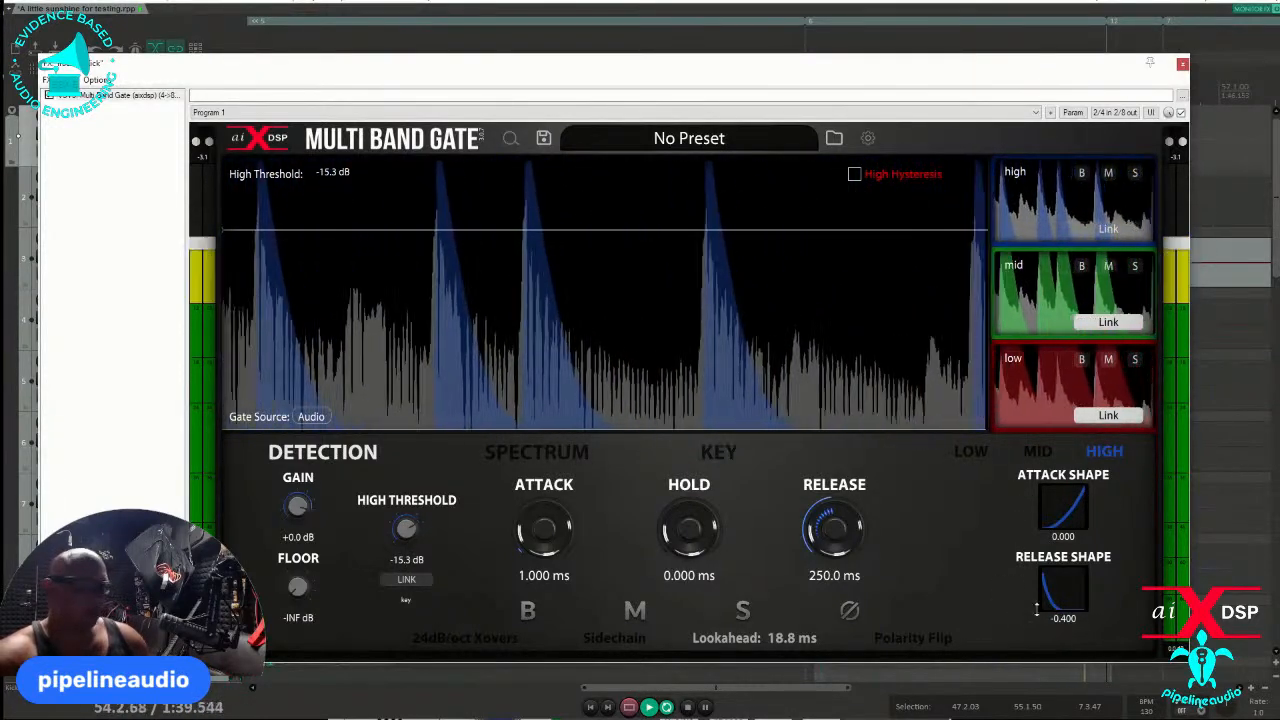
# - Set the high band's release shape to 0.192 and both its attack and release times to 0 ms
pyautogui.moveTo(1037, 607); pyautogui.dragTo(1079, 548)
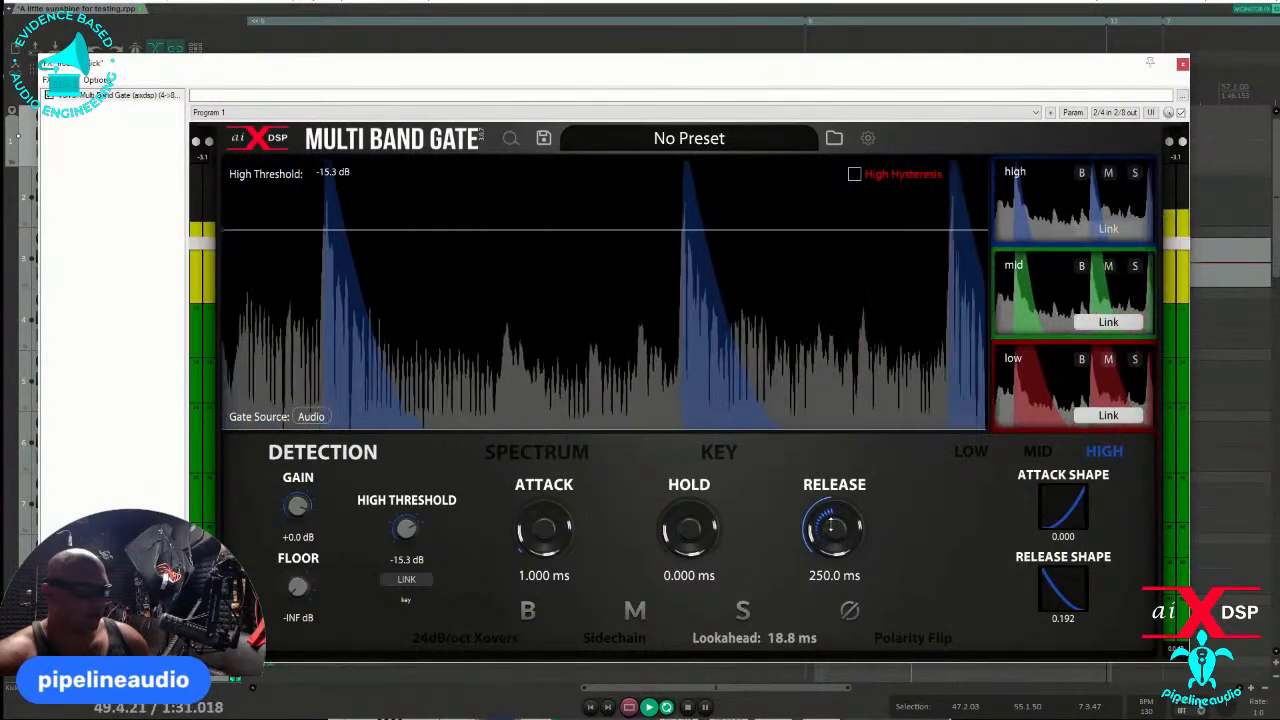
pyautogui.moveTo(542, 530); pyautogui.dragTo(535, 679)
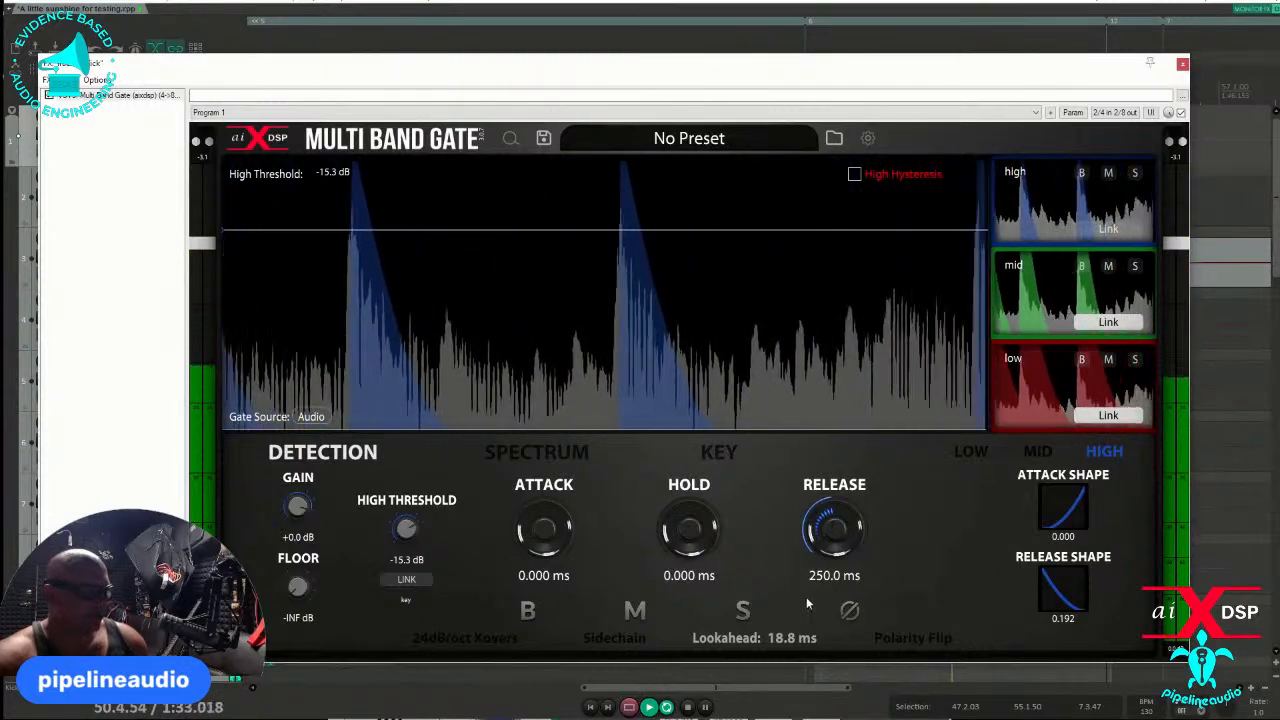
pyautogui.moveTo(832, 535); pyautogui.dragTo(830, 685)
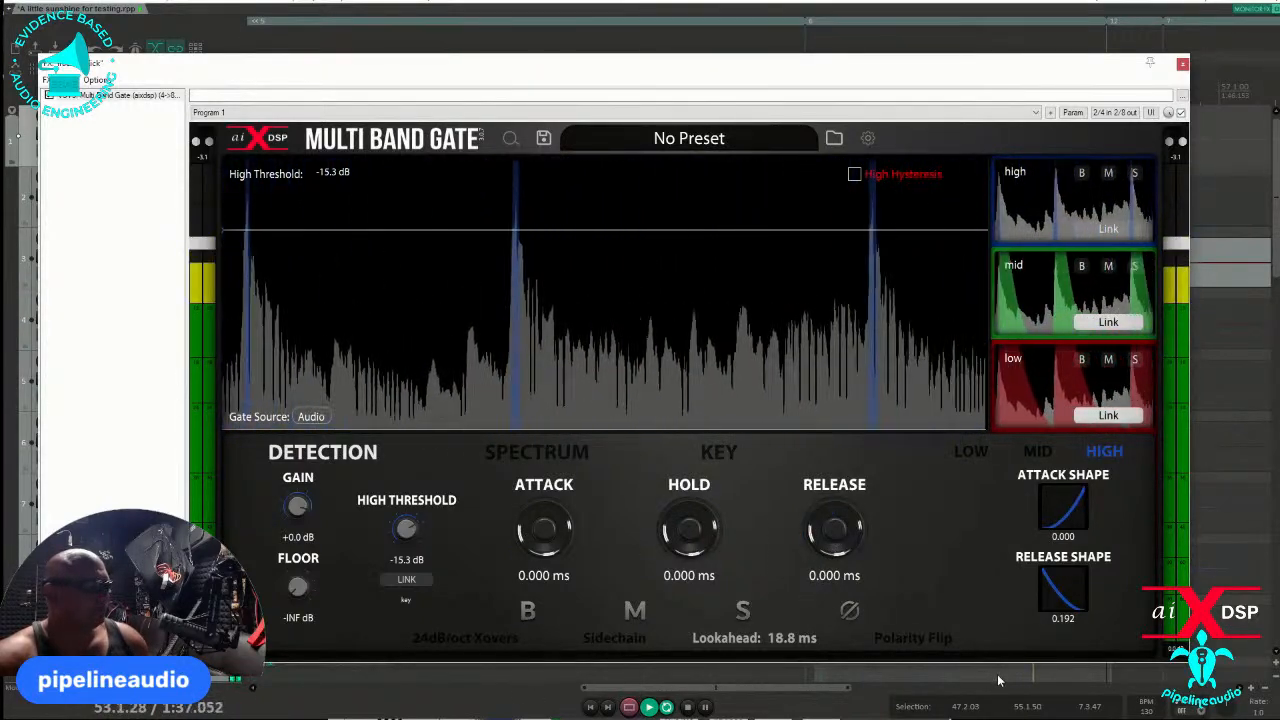
# - Set the high band's release shape to -0.176, hold to 14.68 ms and release to 68.91 ms, and stop playback
pyautogui.moveTo(1063, 597); pyautogui.dragTo(1063, 540)
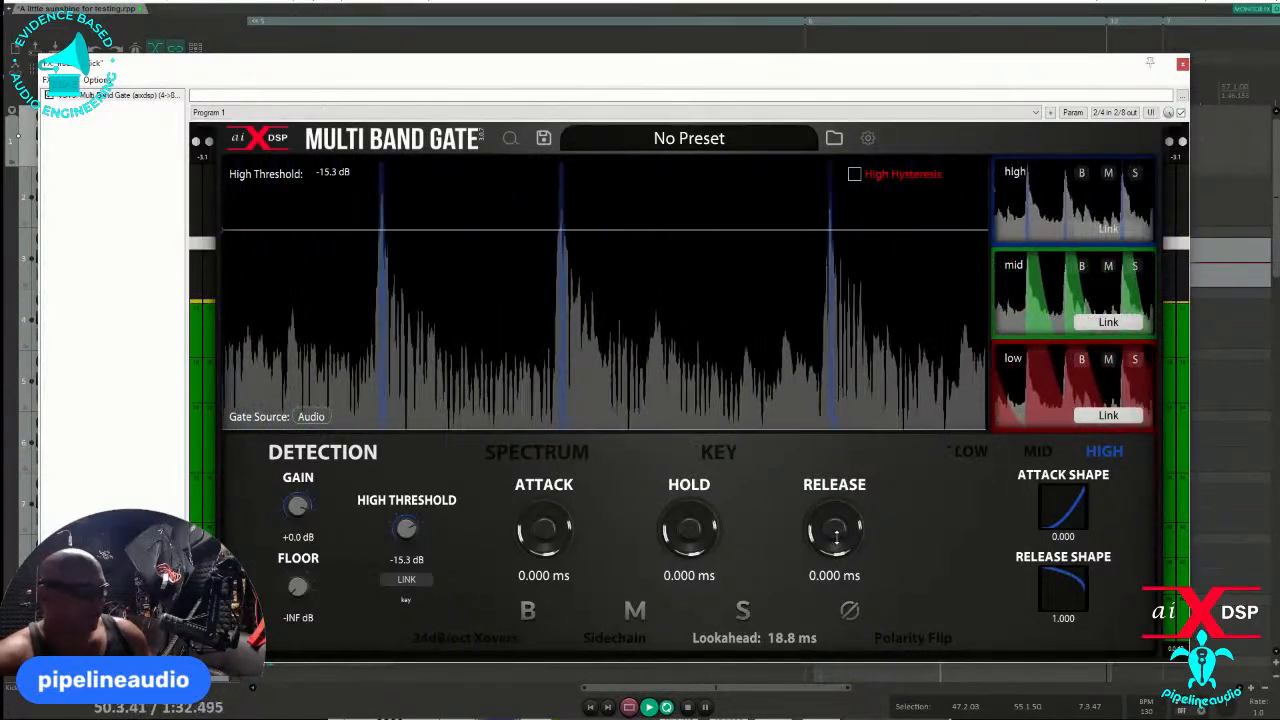
pyautogui.moveTo(840, 530); pyautogui.dragTo(861, 499)
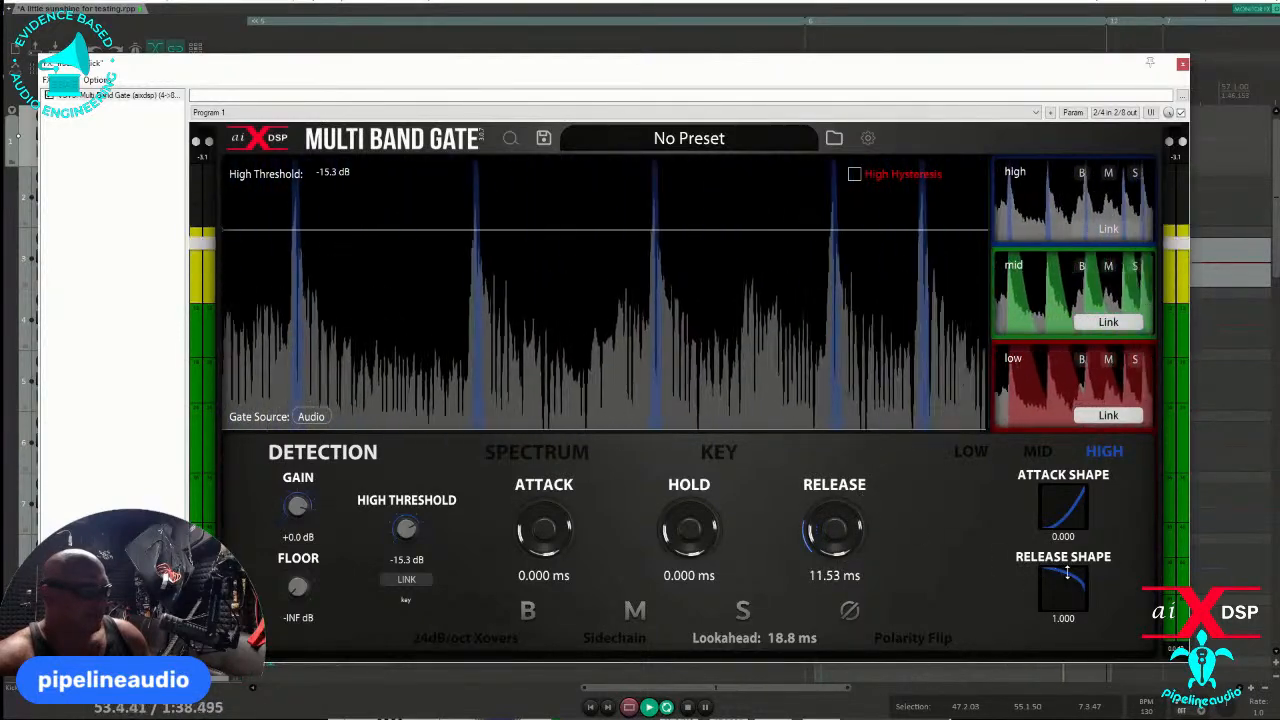
pyautogui.moveTo(1068, 570); pyautogui.dragTo(1022, 677)
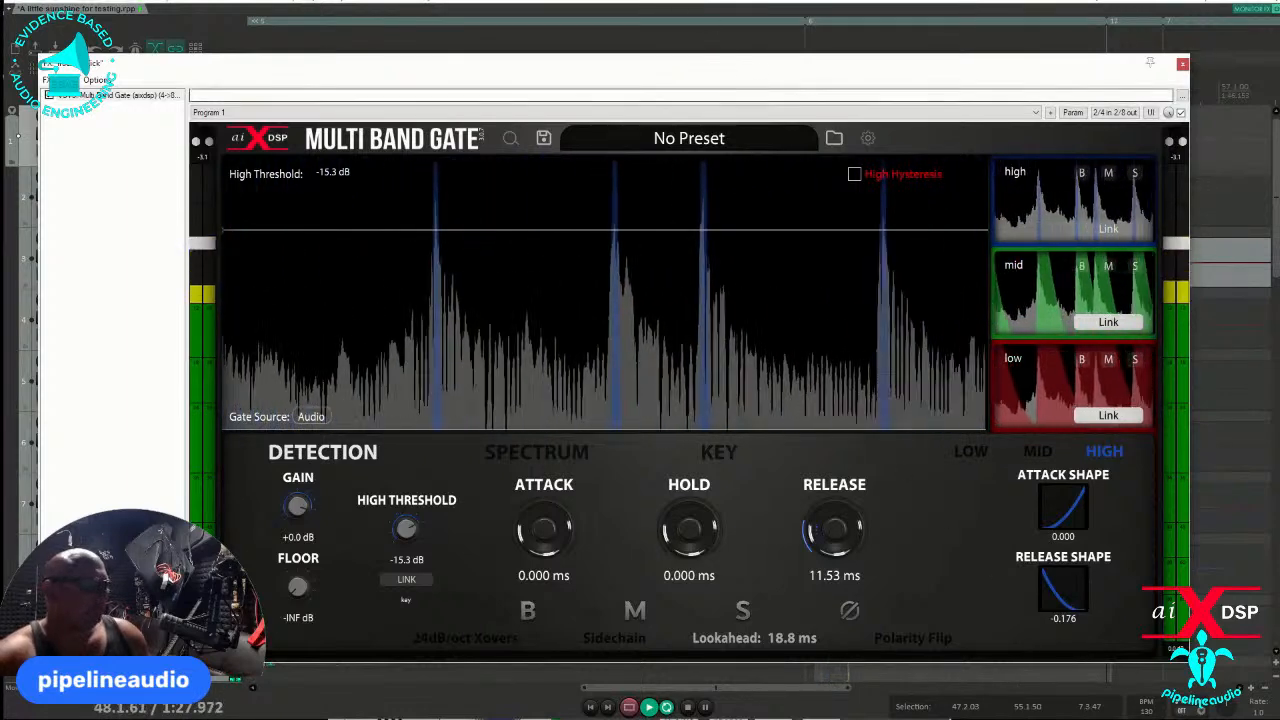
pyautogui.press('space')
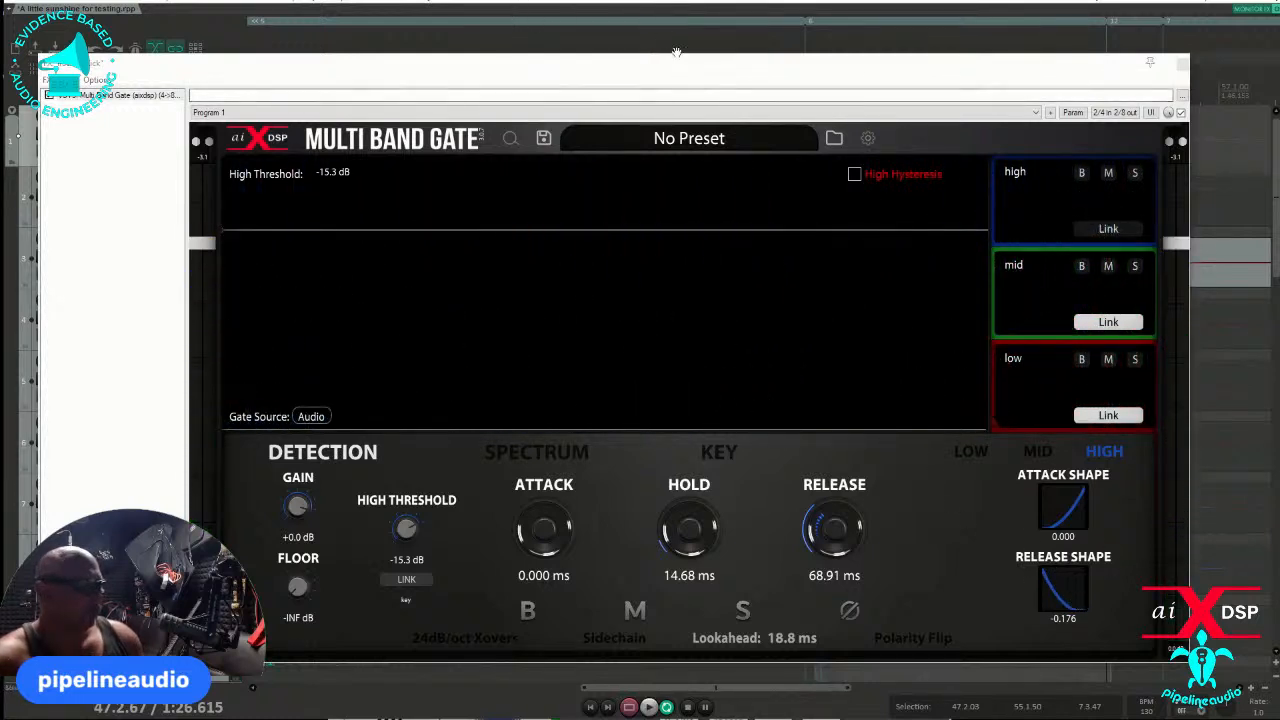
# - Replay the kick loop, set the high band's release shape to 0.736, and stop playback
pyautogui.moveTo(676, 52); pyautogui.dragTo(765, 253)
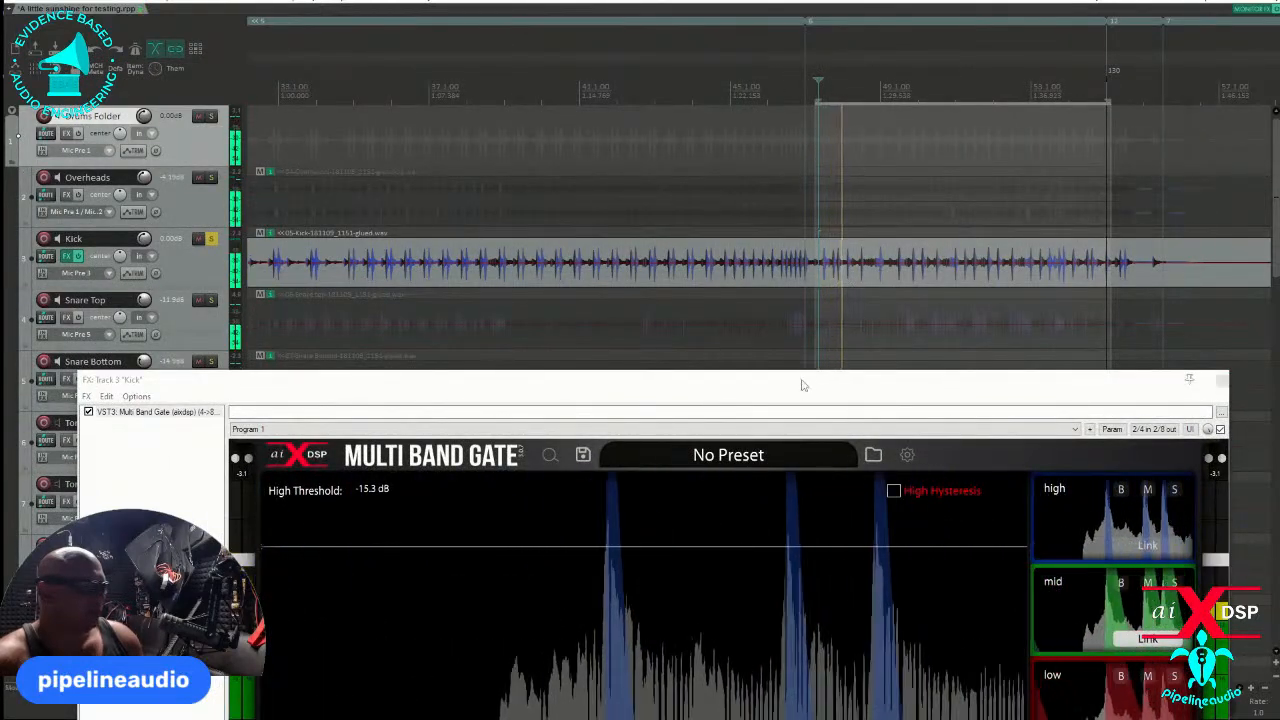
pyautogui.moveTo(801, 385); pyautogui.dragTo(685, 2)
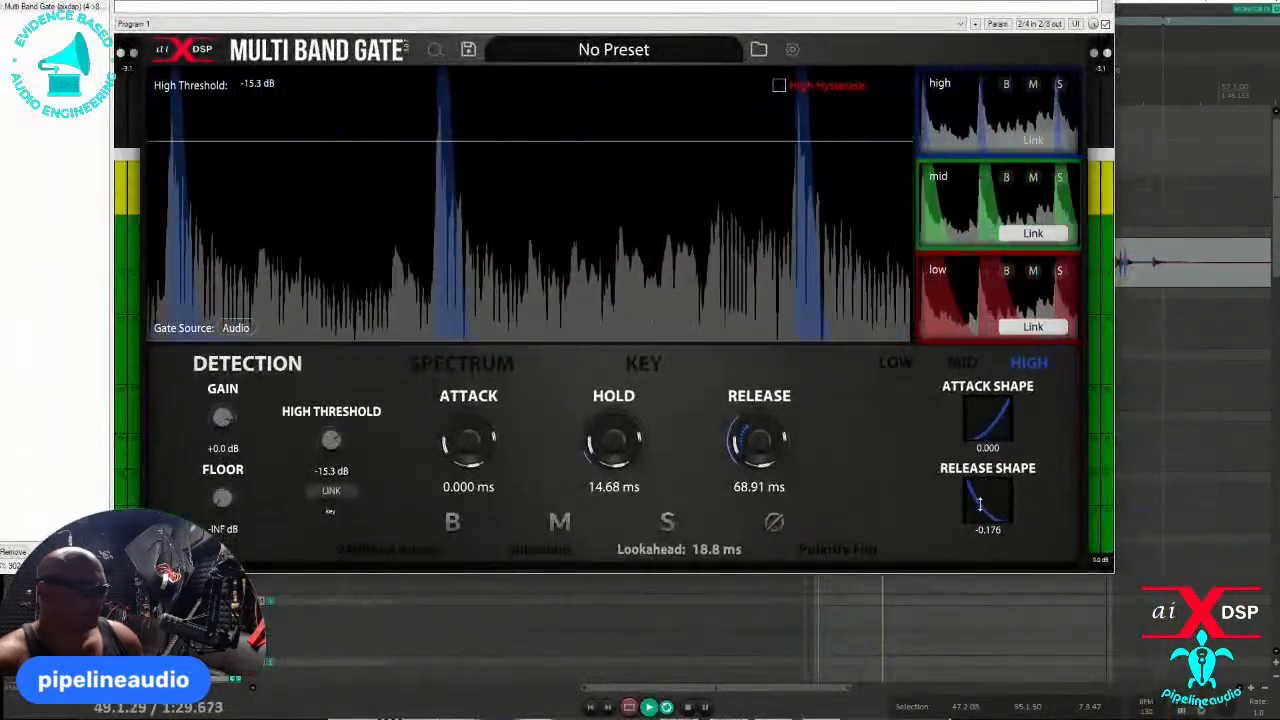
pyautogui.moveTo(980, 505)
pyautogui.mouseDown()
pyautogui.moveTo(1013, 452)
pyautogui.moveTo(993, 508)
pyautogui.mouseUp()
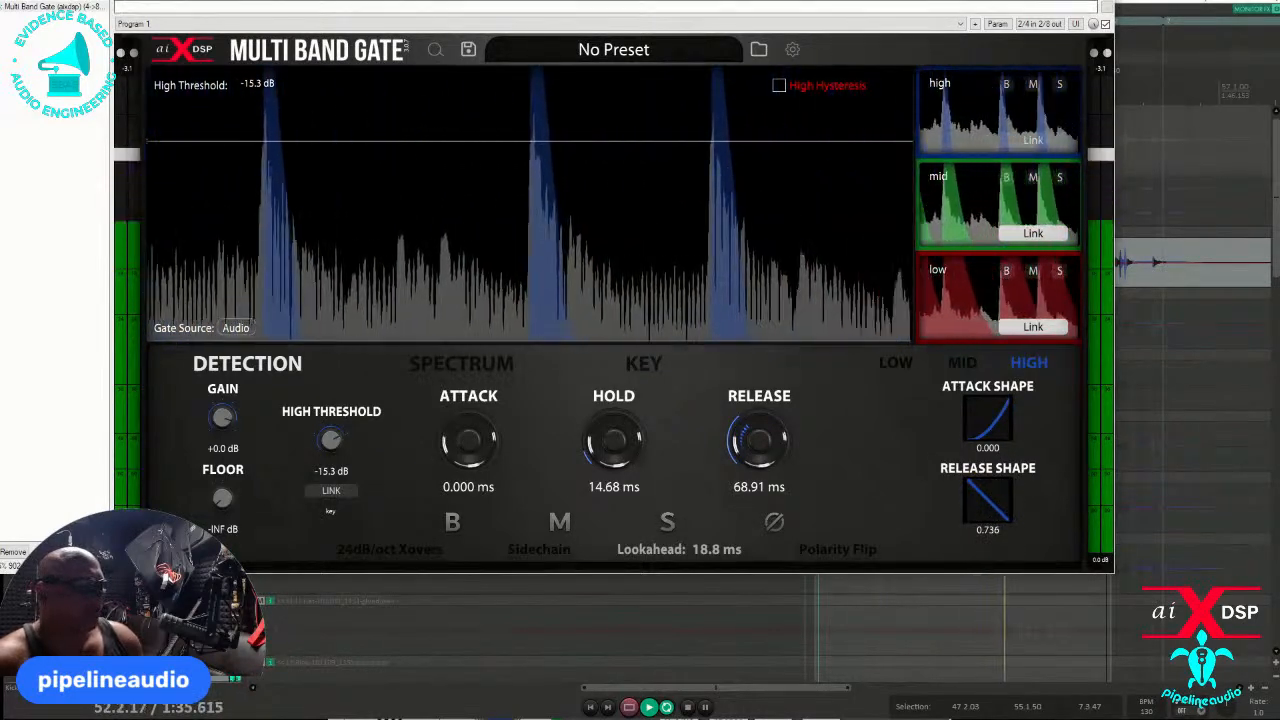
pyautogui.press('space')
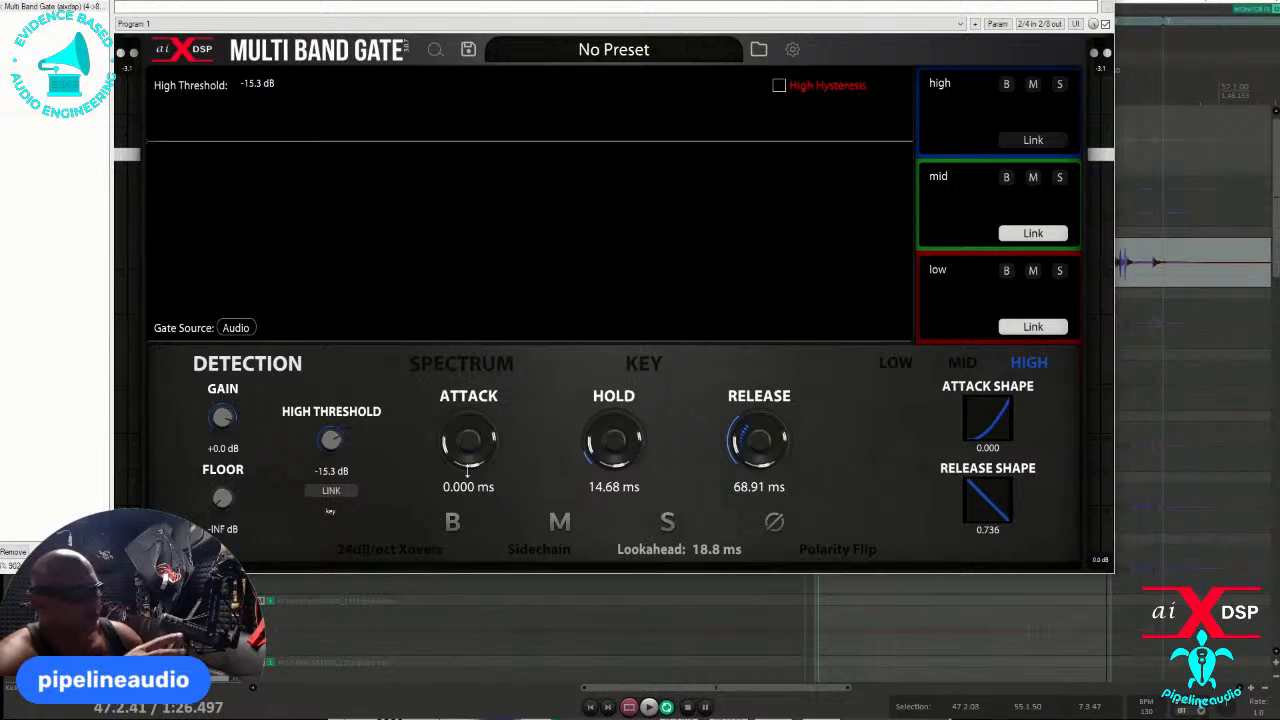
# - Open the key filter view
pyautogui.click(644, 366)
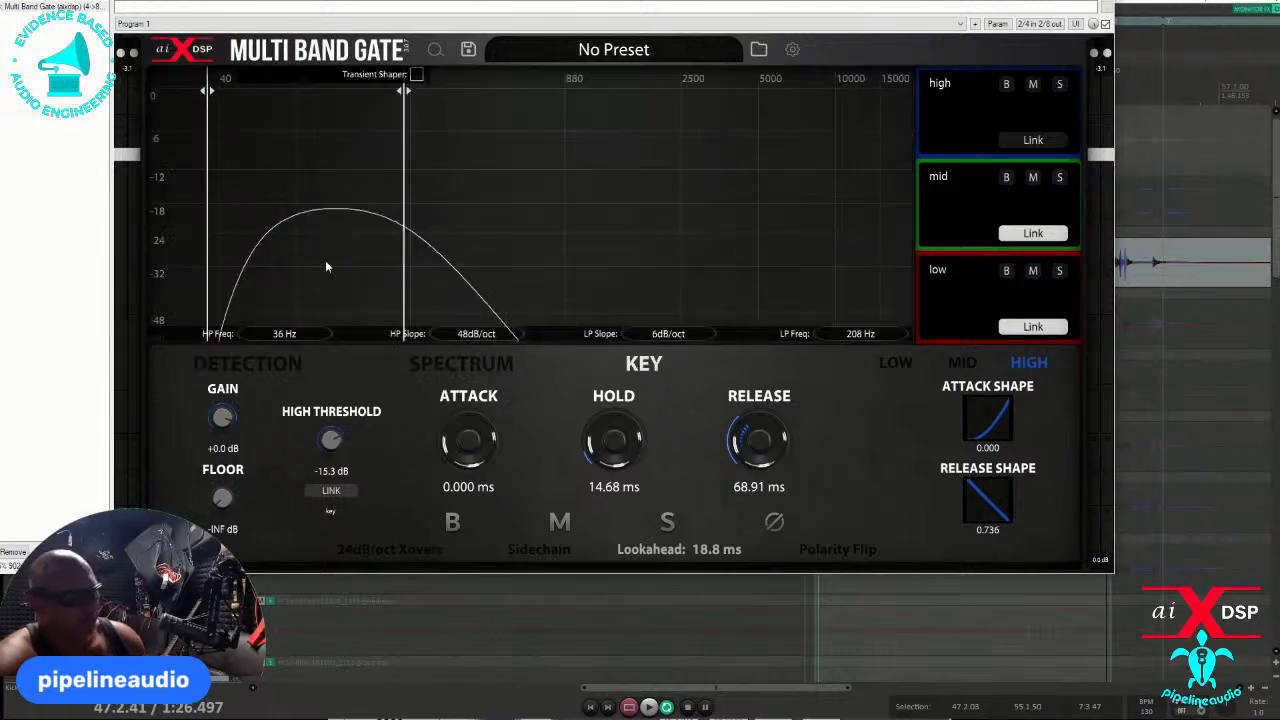